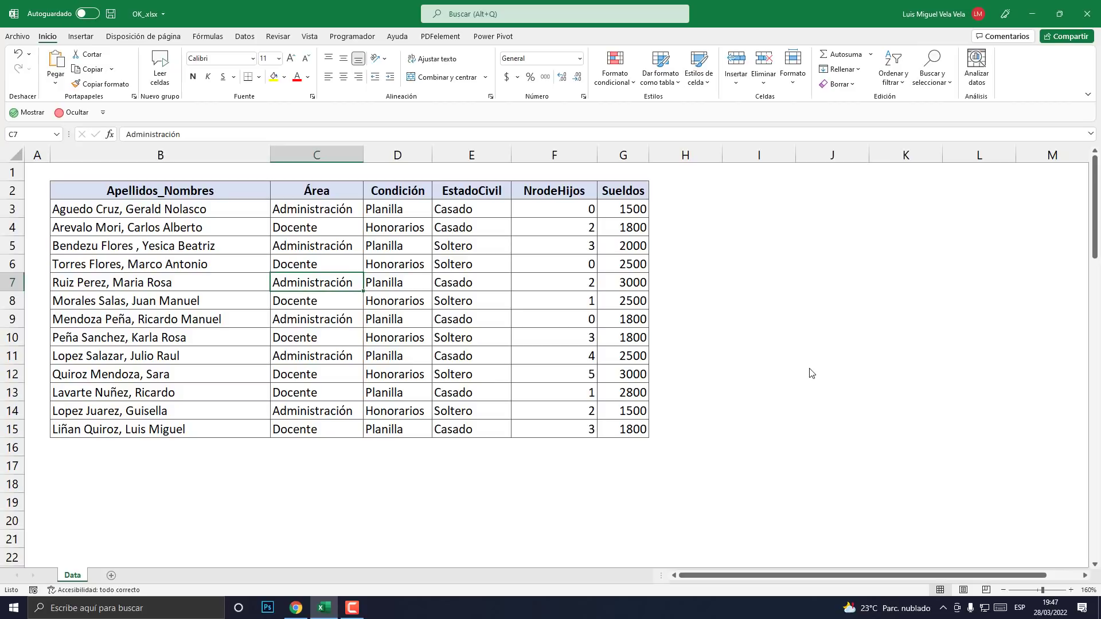
- Open the Formulario data form on record 1 of 13 and drag it off the table
{"action": "left_click", "coordinate": [509, 17]}
{"action": "left_click", "coordinate": [509, 20]}
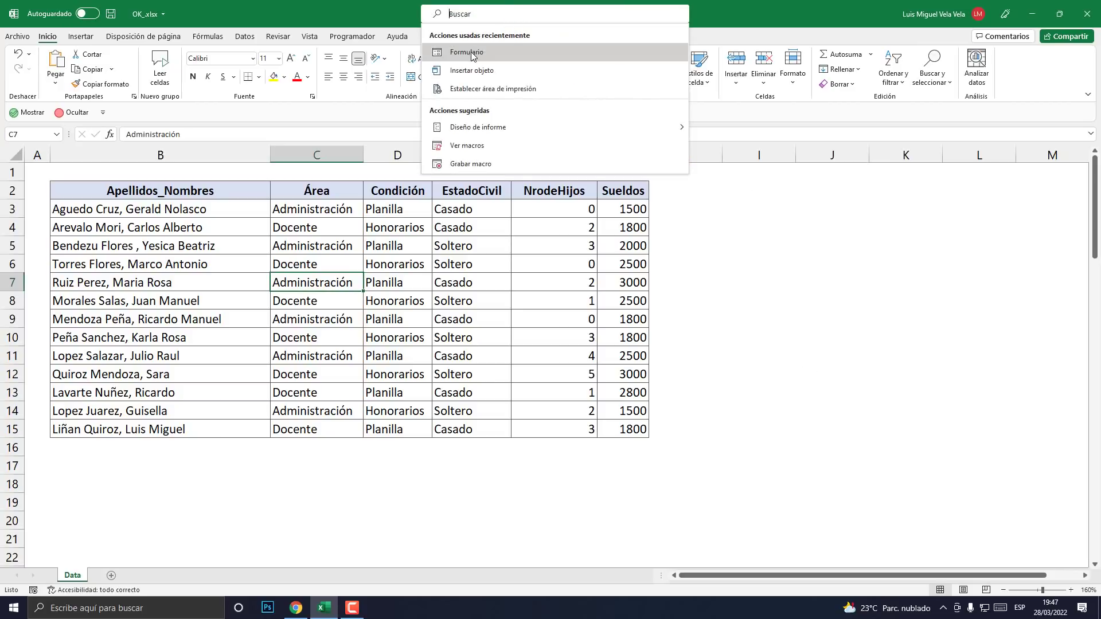
{"action": "left_click", "coordinate": [472, 53]}
{"action": "mouse_move", "coordinate": [804, 198]}
{"action": "left_mouse_down"}
{"action": "mouse_move", "coordinate": [422, 191]}
{"action": "mouse_move", "coordinate": [451, 232]}
{"action": "mouse_move", "coordinate": [591, 241]}
{"action": "left_mouse_up"}
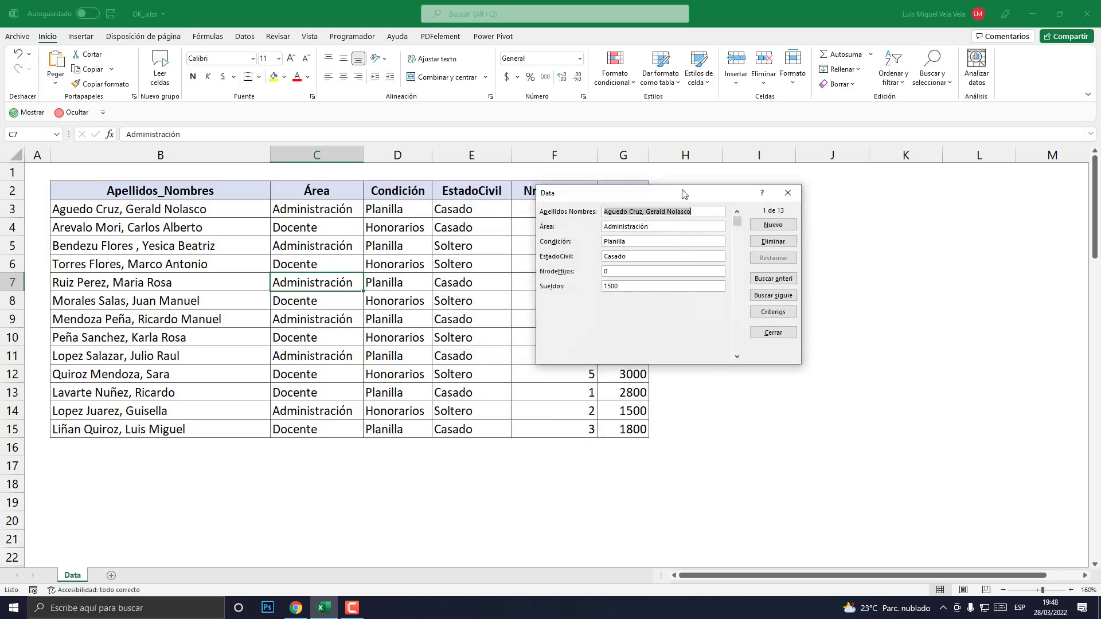
- Create a new Data form record filled with aaa/aaaa placeholders and save it as row 16
{"action": "left_click_drag", "start_coordinate": [591, 241], "coordinate": [652, 203]}
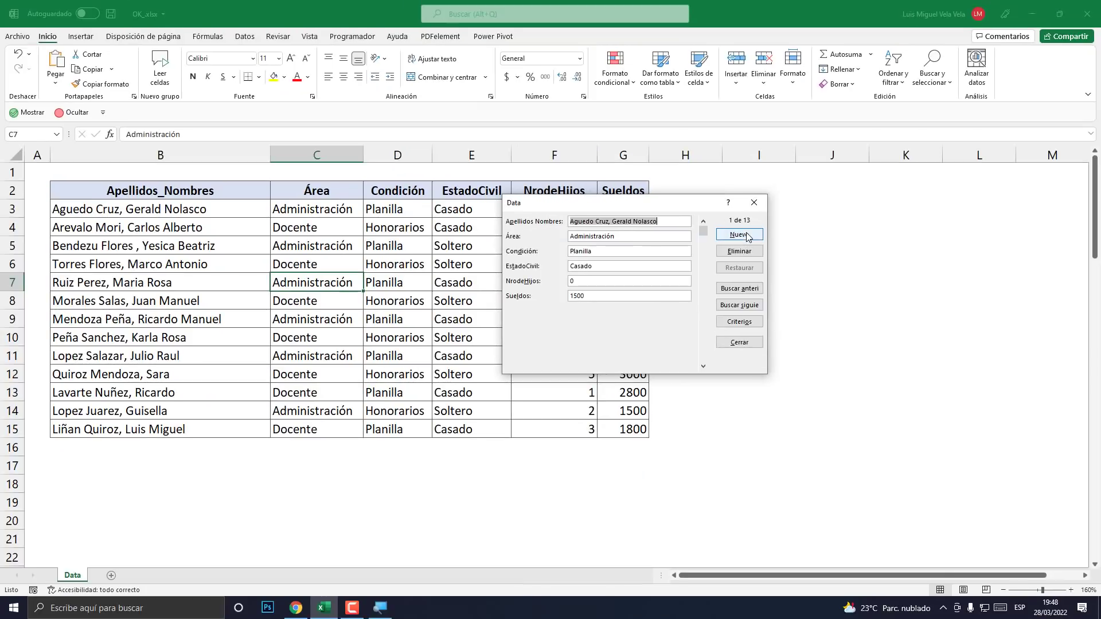
{"action": "left_click", "coordinate": [743, 235]}
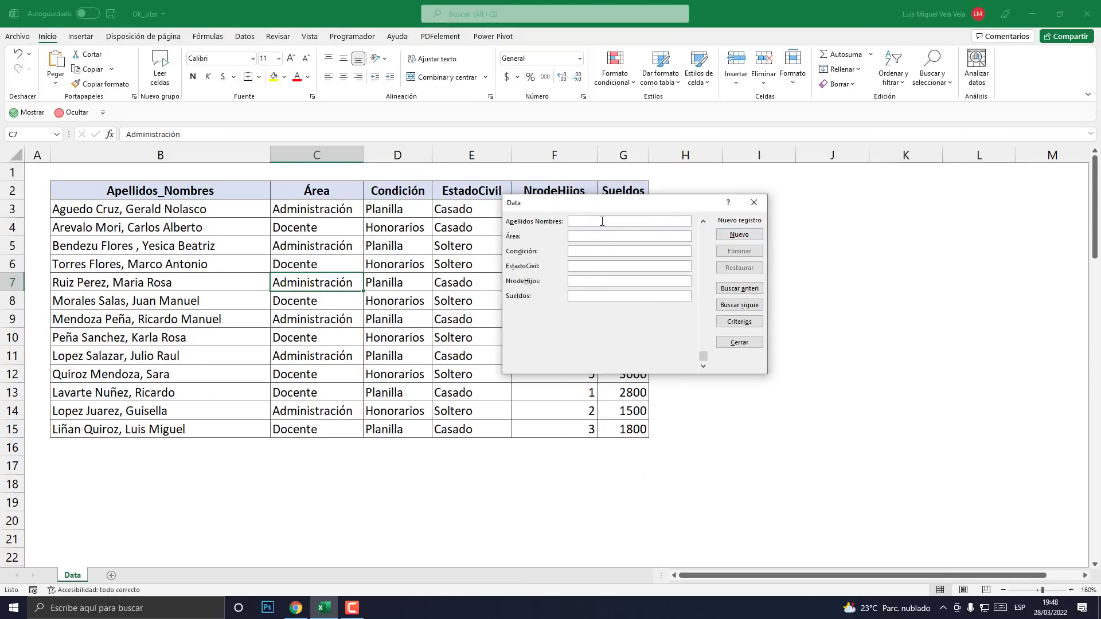
{"action": "type", "text": "aaa"}
{"action": "type", "text": "a"}
{"action": "key", "text": "Tab"}
{"action": "type", "text": "aaa"}
{"action": "left_click", "coordinate": [744, 240]}
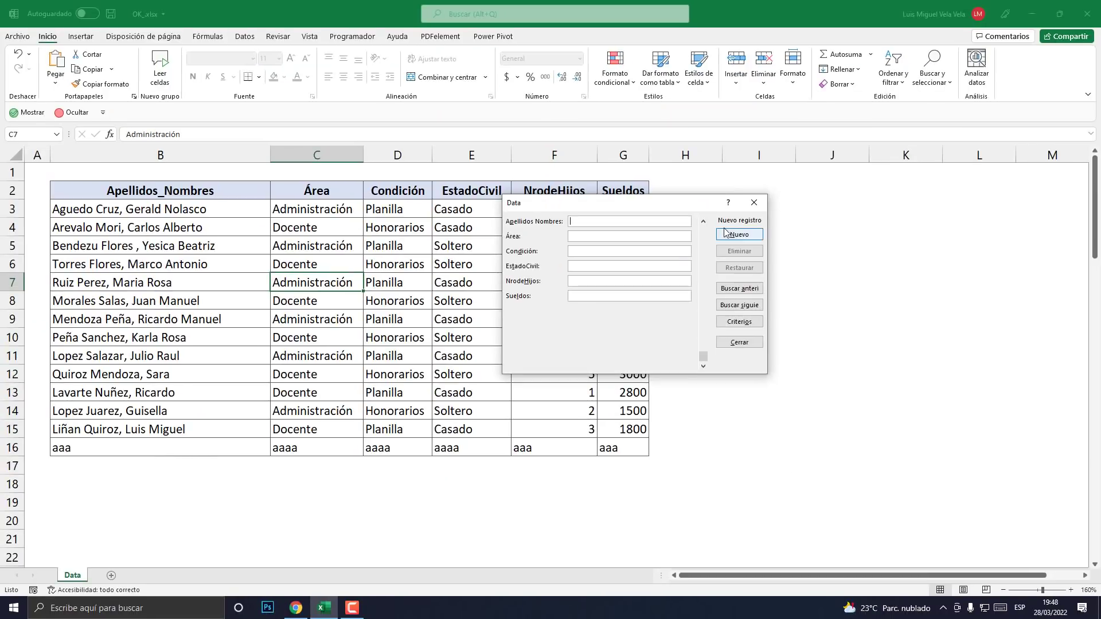
- Browse the Data form records back and forth until the aaa test record is shown
{"action": "left_click", "coordinate": [740, 288]}
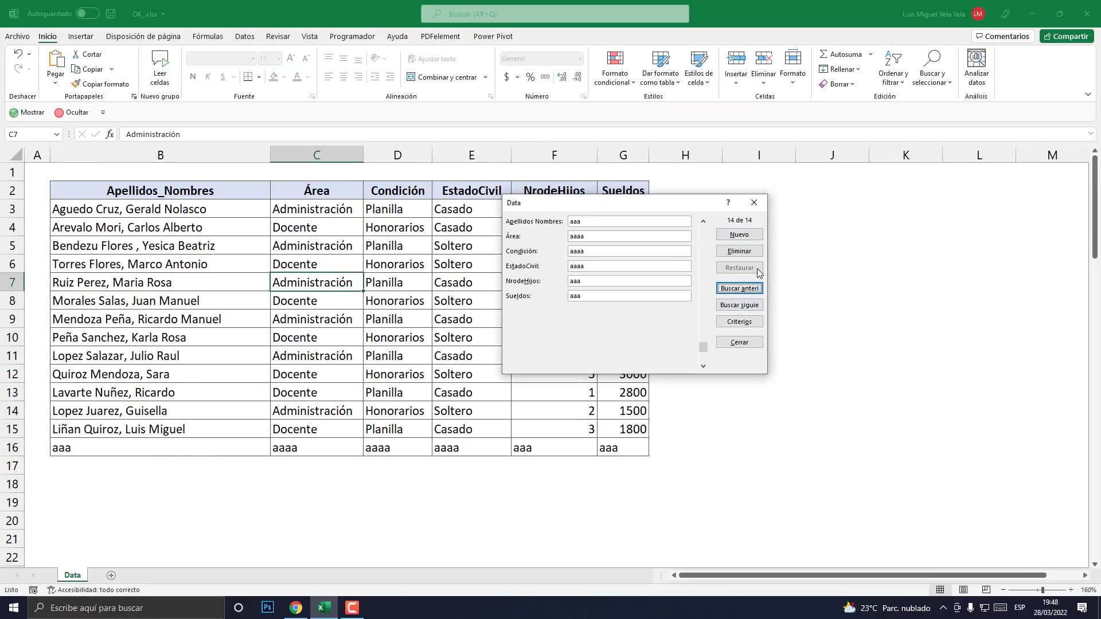
{"action": "left_click", "coordinate": [750, 302]}
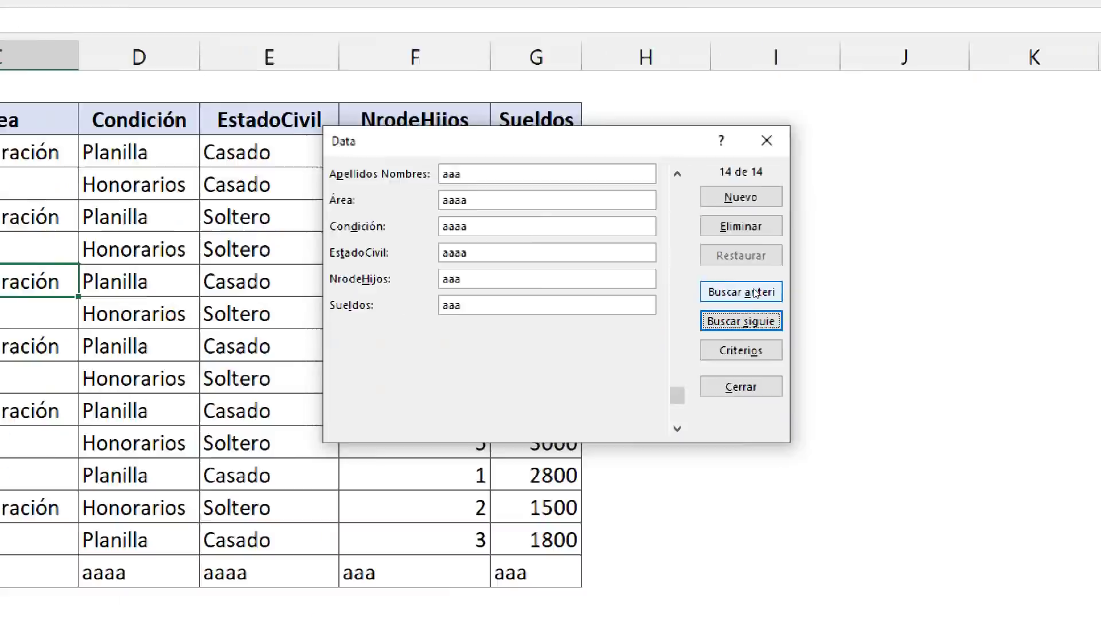
{"action": "left_click", "coordinate": [754, 293]}
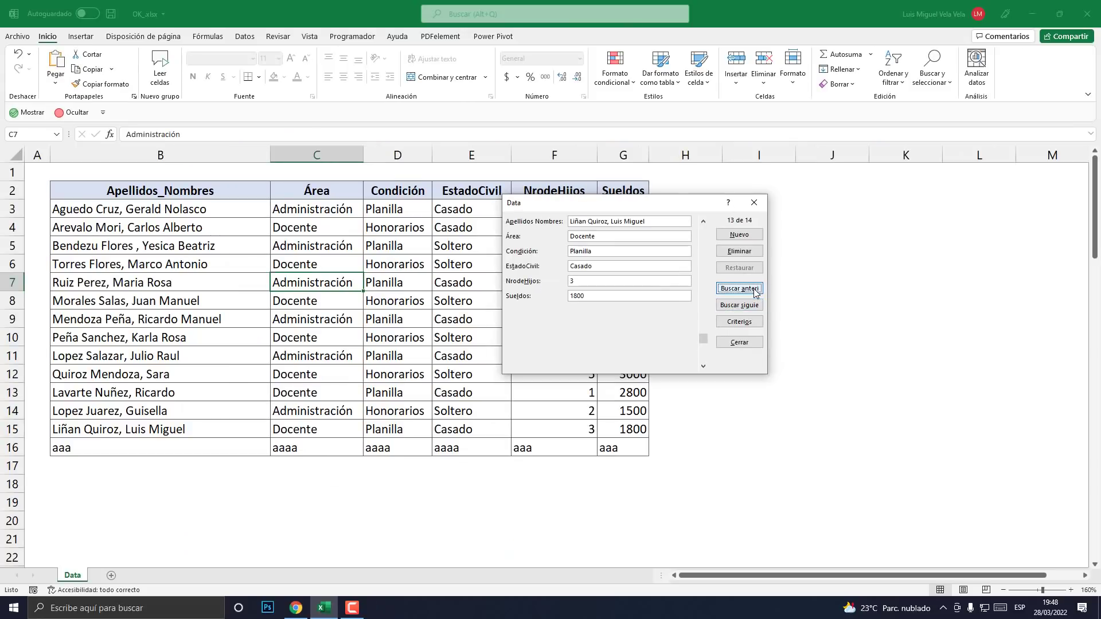
{"action": "left_click", "coordinate": [755, 293]}
{"action": "left_click", "coordinate": [754, 293]}
{"action": "left_click", "coordinate": [755, 293]}
{"action": "left_click", "coordinate": [755, 293]}
{"action": "left_click", "coordinate": [755, 293]}
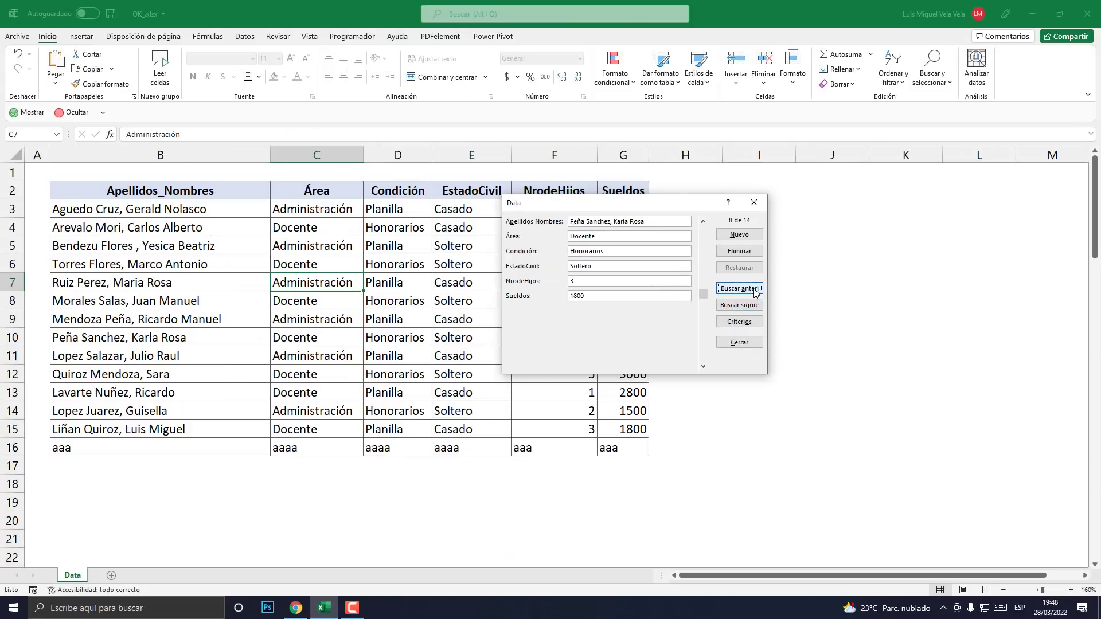
{"action": "left_click", "coordinate": [753, 305]}
{"action": "left_click", "coordinate": [752, 305]}
{"action": "left_click", "coordinate": [751, 307]}
{"action": "left_click", "coordinate": [751, 307]}
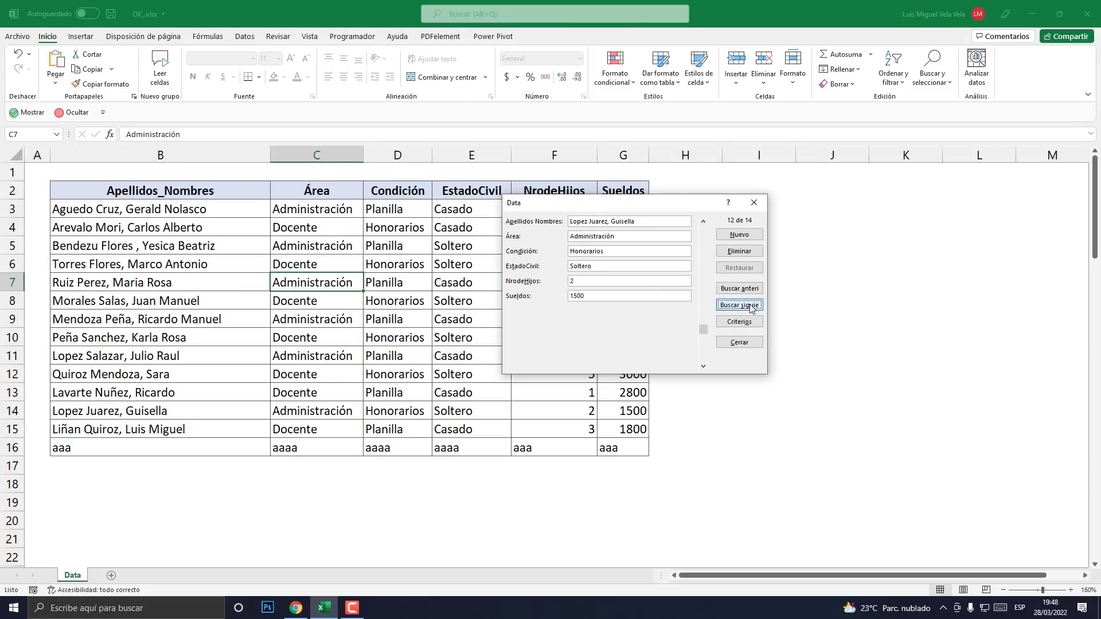
{"action": "left_click", "coordinate": [752, 307]}
{"action": "left_click", "coordinate": [751, 307]}
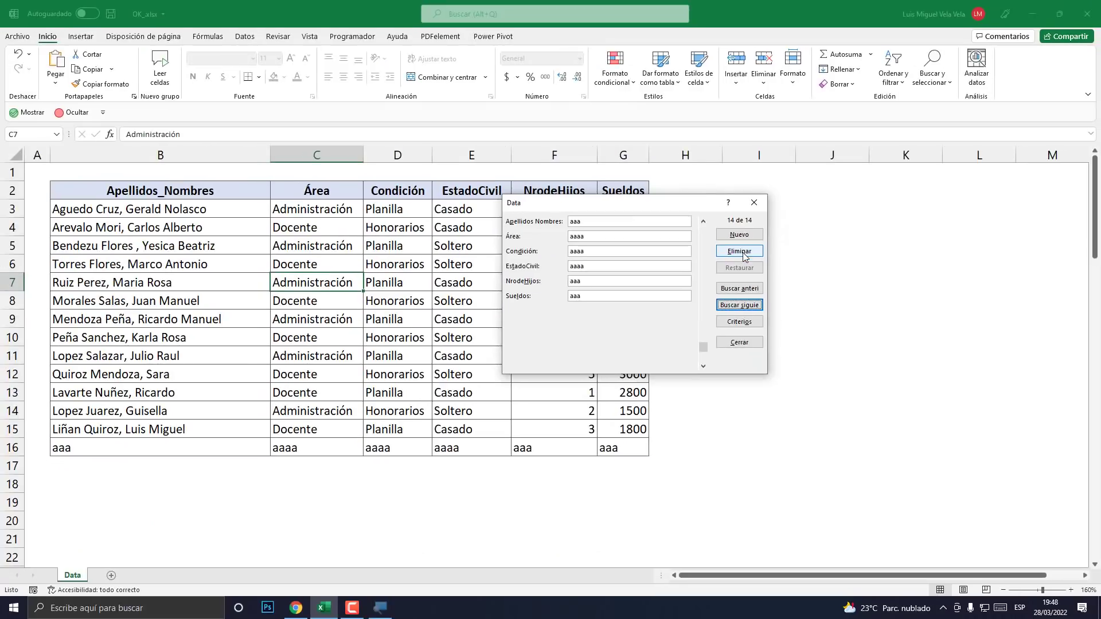
- Delete the aaa test record, confirm with Aceptar, and return to the last employee record
{"action": "left_click", "coordinate": [745, 254]}
{"action": "left_click", "coordinate": [529, 338]}
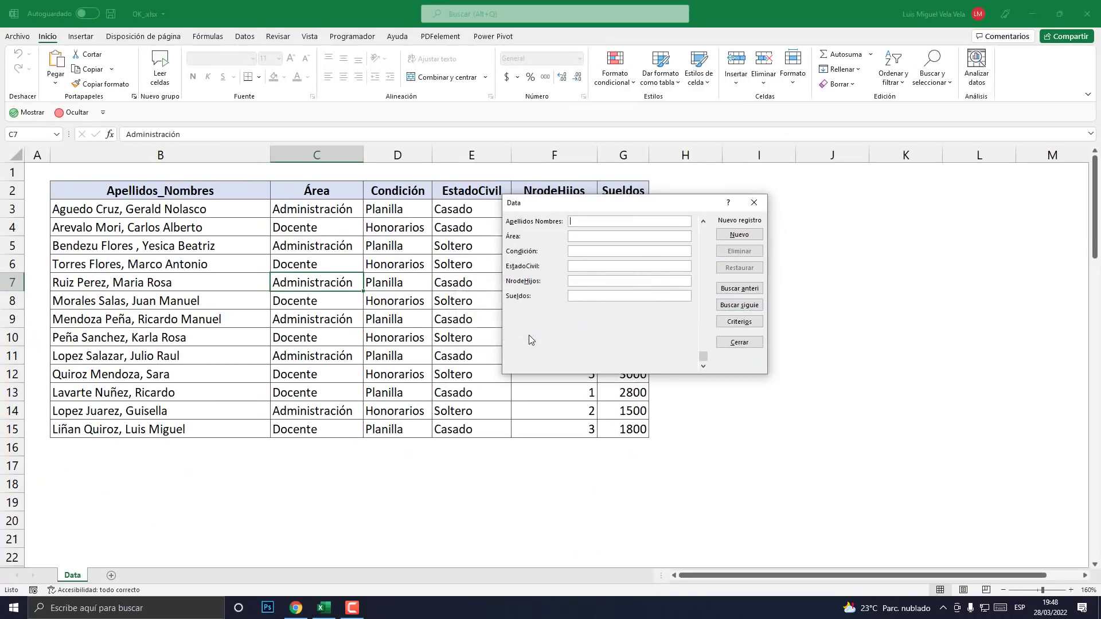
{"action": "left_click", "coordinate": [738, 289]}
{"action": "left_click", "coordinate": [738, 291]}
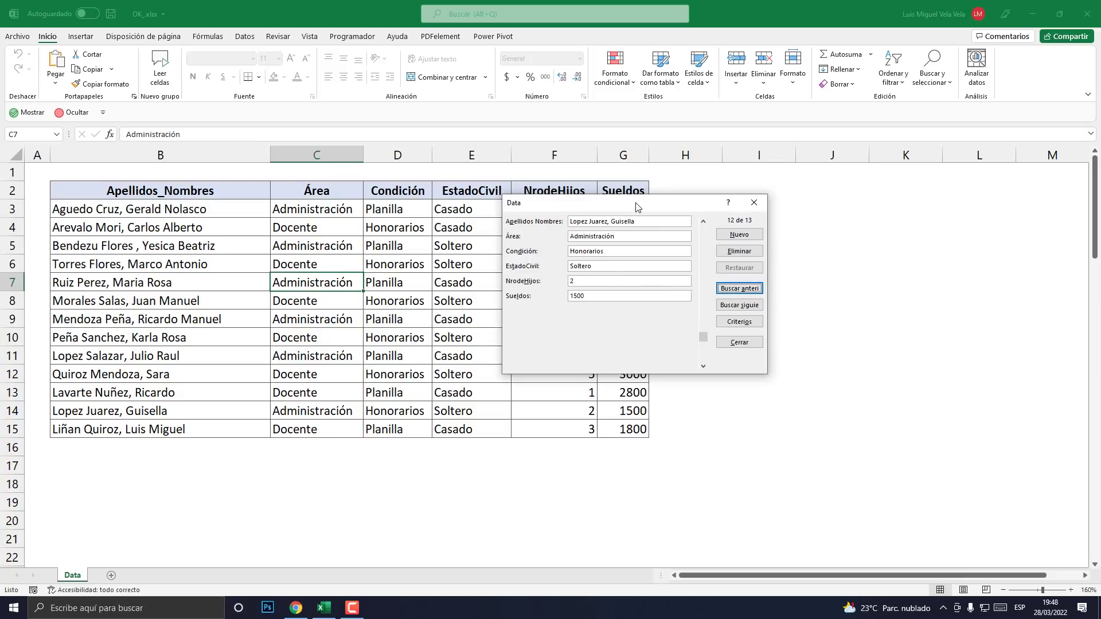
- Replace record 13's Sueldos value 1800 with 10000, then close the Data form
{"action": "left_click_drag", "start_coordinate": [639, 207], "coordinate": [839, 149]}
{"action": "left_click", "coordinate": [941, 243]}
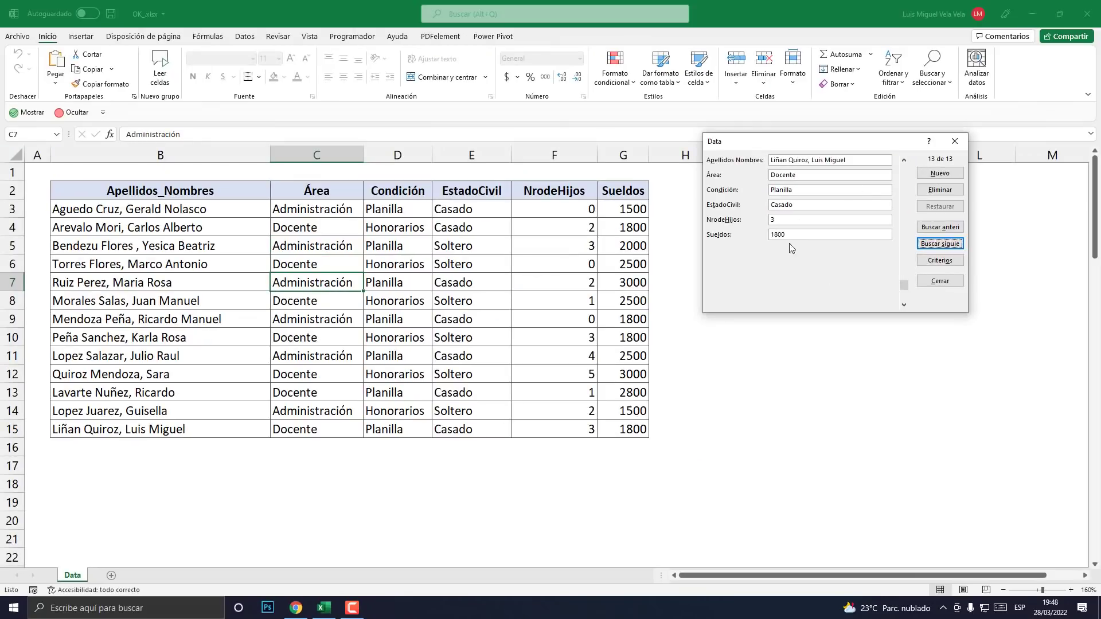
{"action": "left_click_drag", "start_coordinate": [789, 235], "coordinate": [707, 236]}
{"action": "type", "text": "10"}
{"action": "left_click_drag", "start_coordinate": [906, 141], "coordinate": [804, 202]}
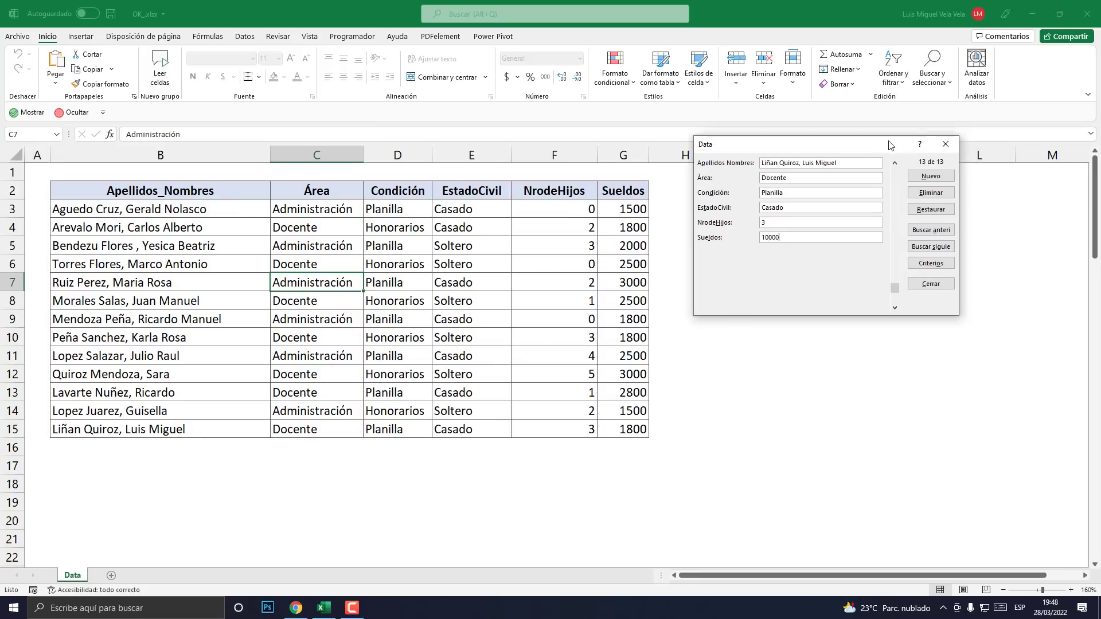
{"action": "left_click", "coordinate": [837, 322]}
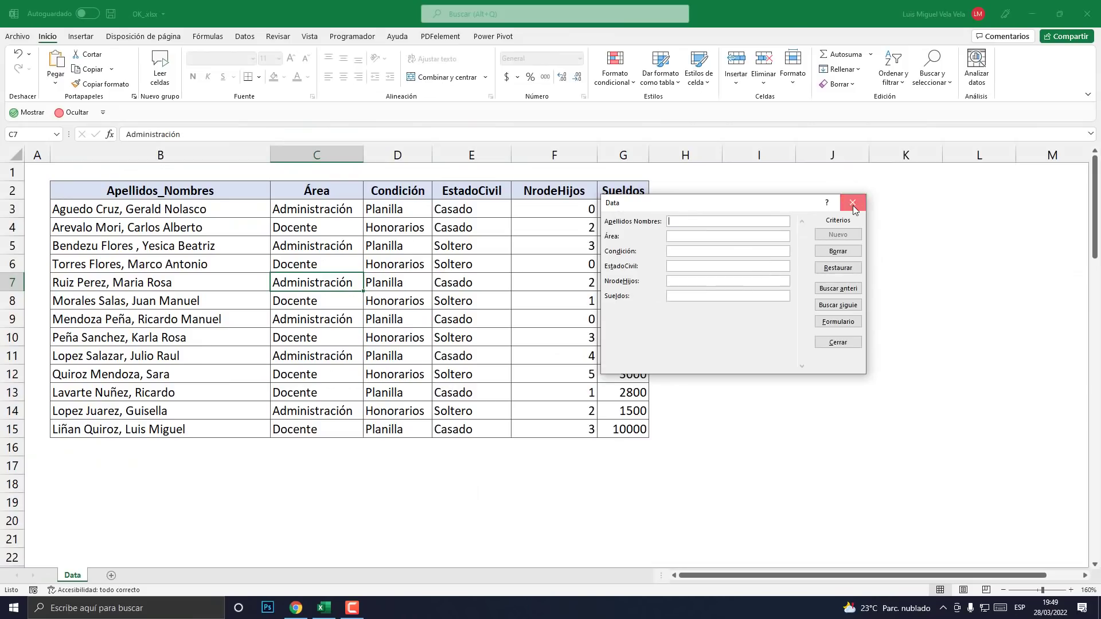
{"action": "left_click", "coordinate": [851, 202]}
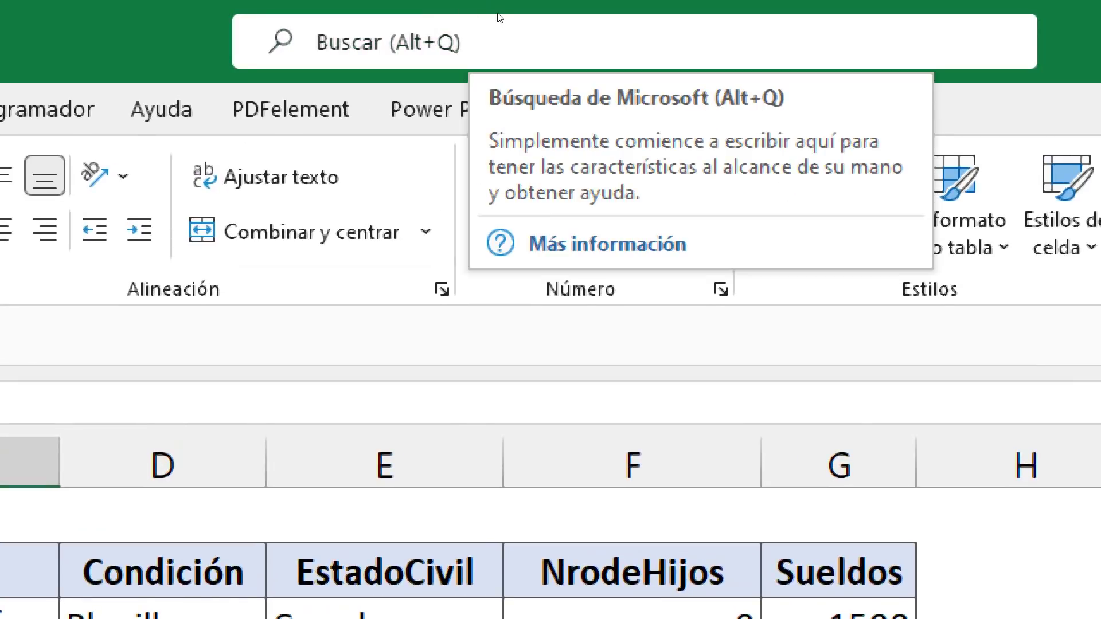
{"action": "left_click", "coordinate": [497, 17]}
{"action": "key", "text": "Escape"}
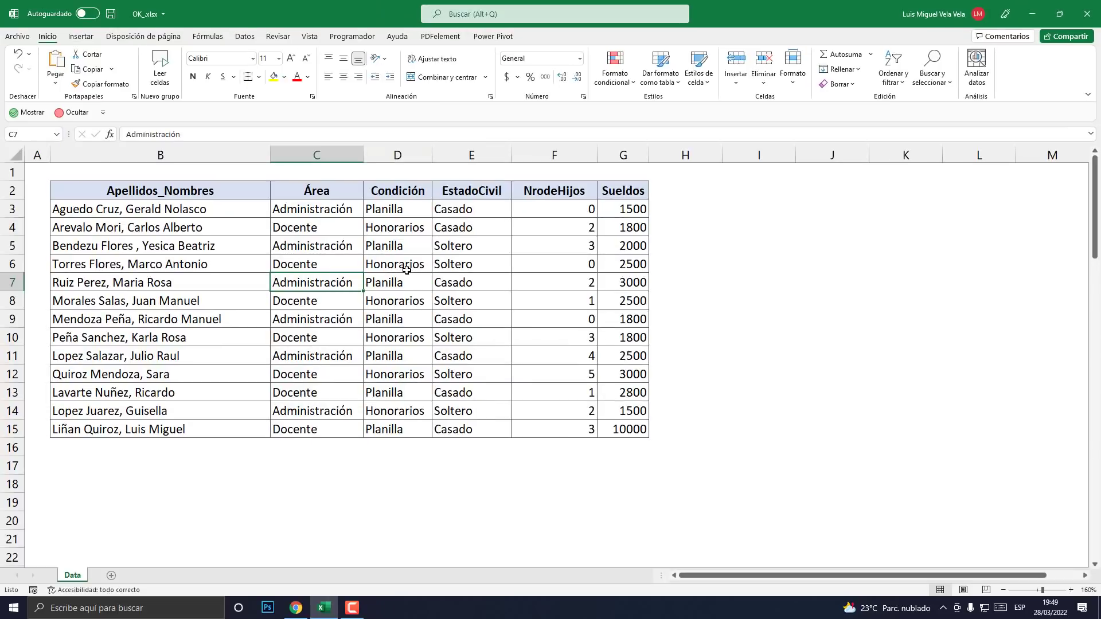
{"action": "left_click", "coordinate": [396, 247]}
{"action": "left_click", "coordinate": [539, 279]}
{"action": "left_click", "coordinate": [350, 278]}
{"action": "left_click_drag", "start_coordinate": [175, 192], "coordinate": [607, 431]}
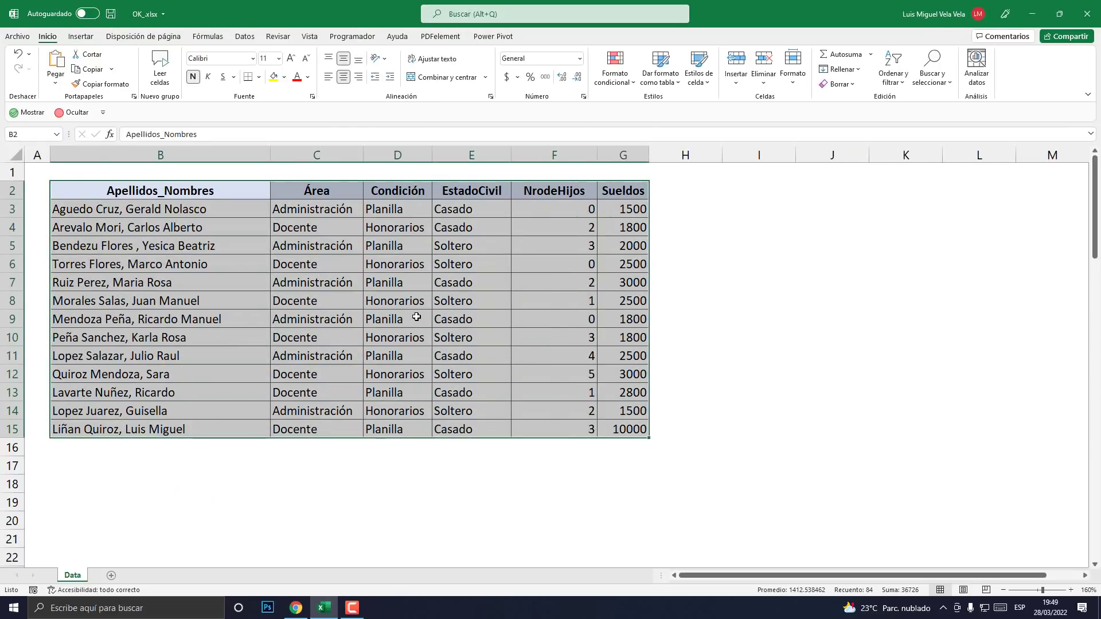
{"action": "left_click", "coordinate": [417, 317]}
{"action": "left_click", "coordinate": [339, 302]}
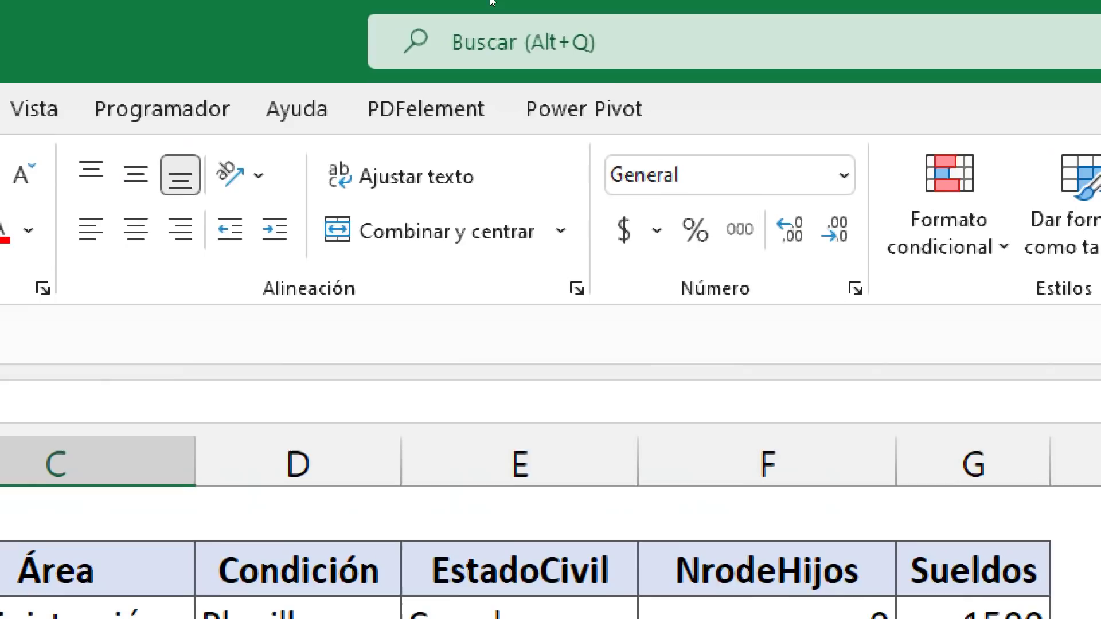
{"action": "left_click", "coordinate": [457, 8]}
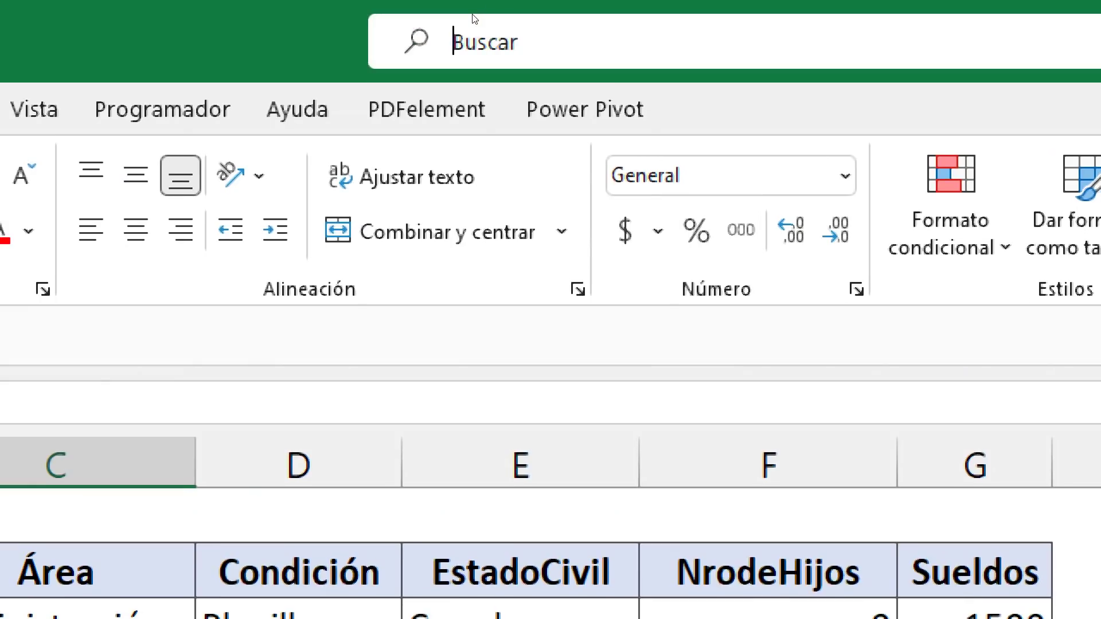
{"action": "type", "text": "FGor"}
{"action": "key", "text": "BackSpace"}
{"action": "key", "text": "BackSpace"}
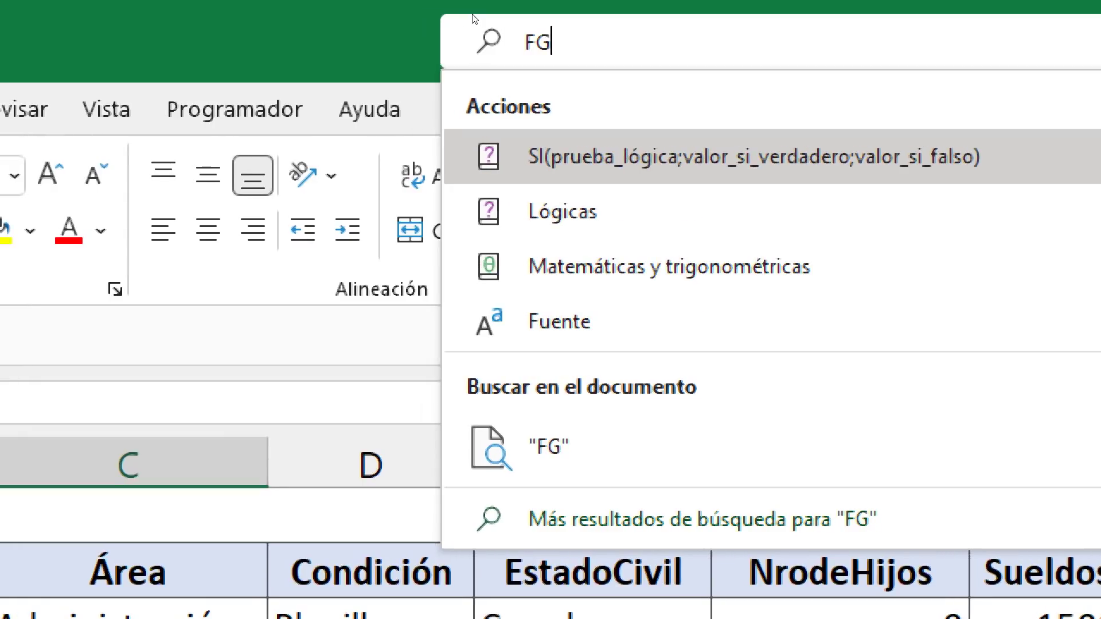
{"action": "key", "text": "BackSpace"}
{"action": "type", "text": "ormulario"}
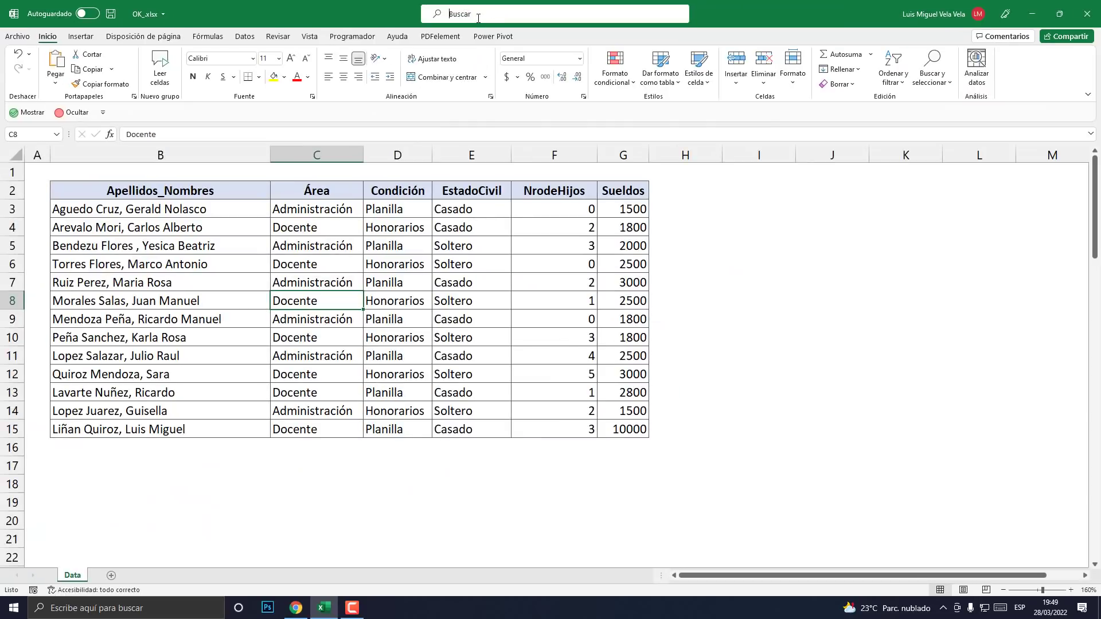
{"action": "left_click", "coordinate": [478, 16]}
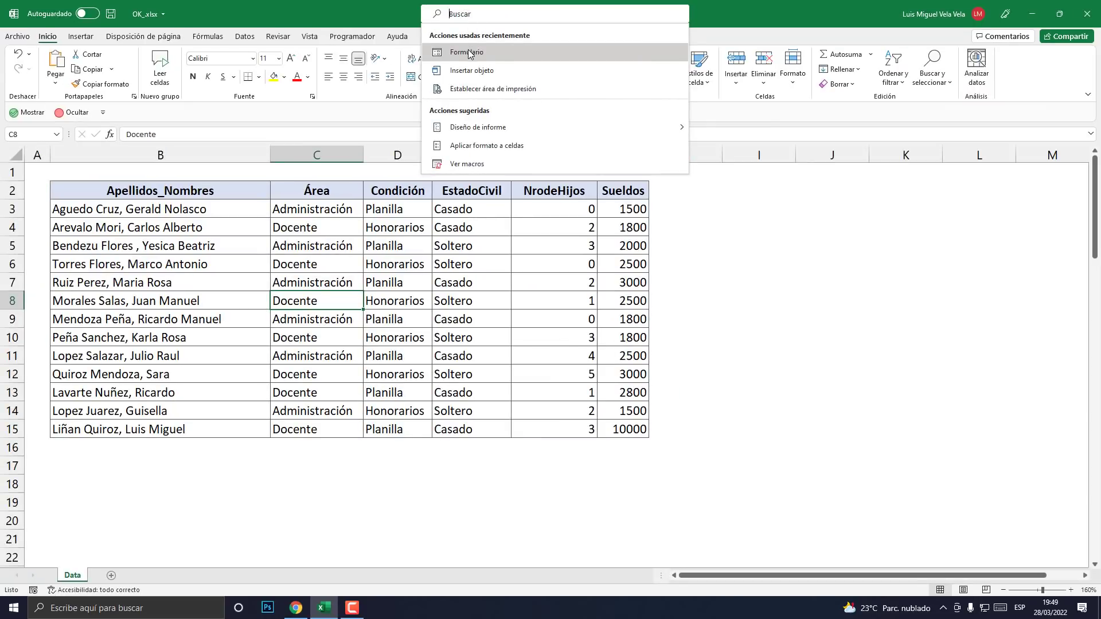
{"action": "left_click", "coordinate": [468, 51]}
{"action": "mouse_move", "coordinate": [694, 203]}
{"action": "left_mouse_down"}
{"action": "mouse_move", "coordinate": [445, 171]}
{"action": "mouse_move", "coordinate": [426, 192]}
{"action": "left_mouse_up"}
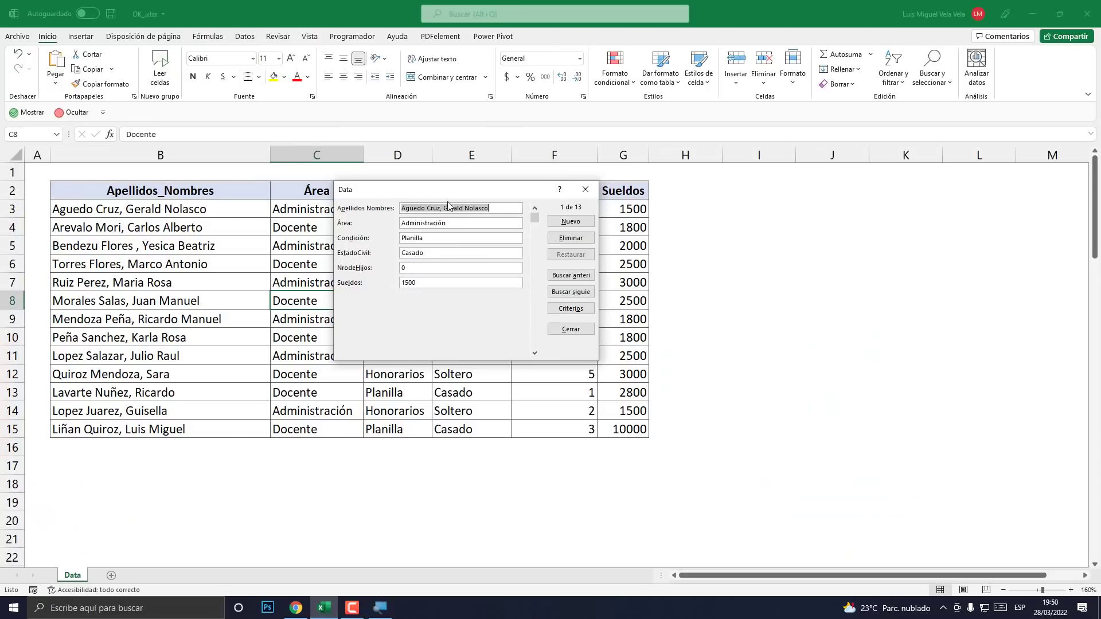
{"action": "left_click", "coordinate": [585, 189]}
{"action": "left_click", "coordinate": [362, 263]}
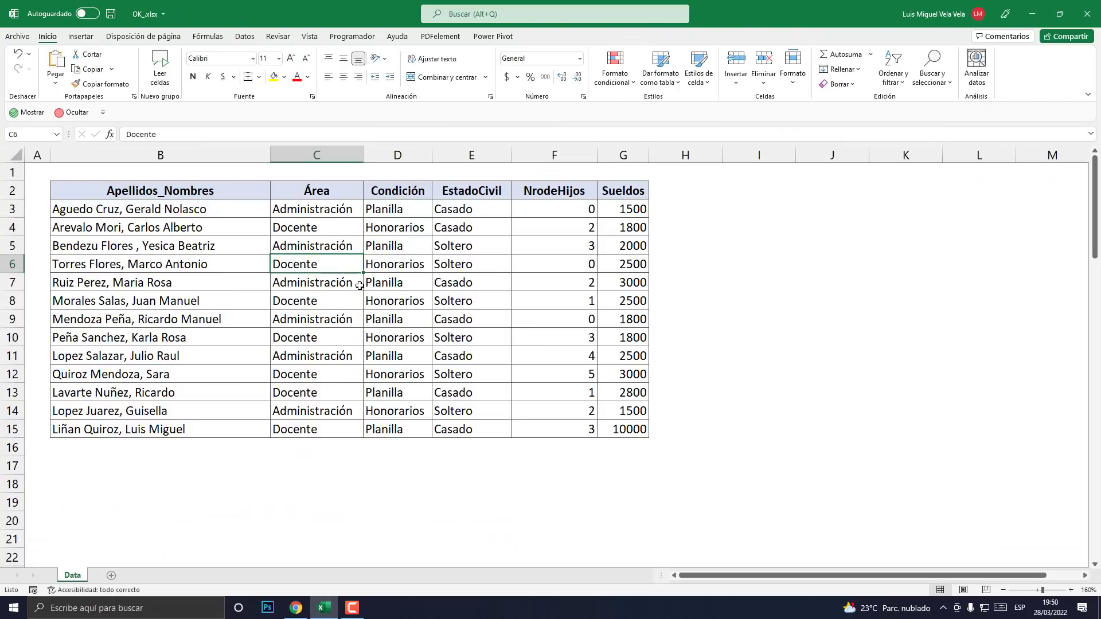
{"action": "left_click", "coordinate": [360, 286]}
- Open Archivo > Opciones to show the Opciones de Excel General page
{"action": "left_click", "coordinate": [319, 317]}
{"action": "left_click", "coordinate": [317, 266]}
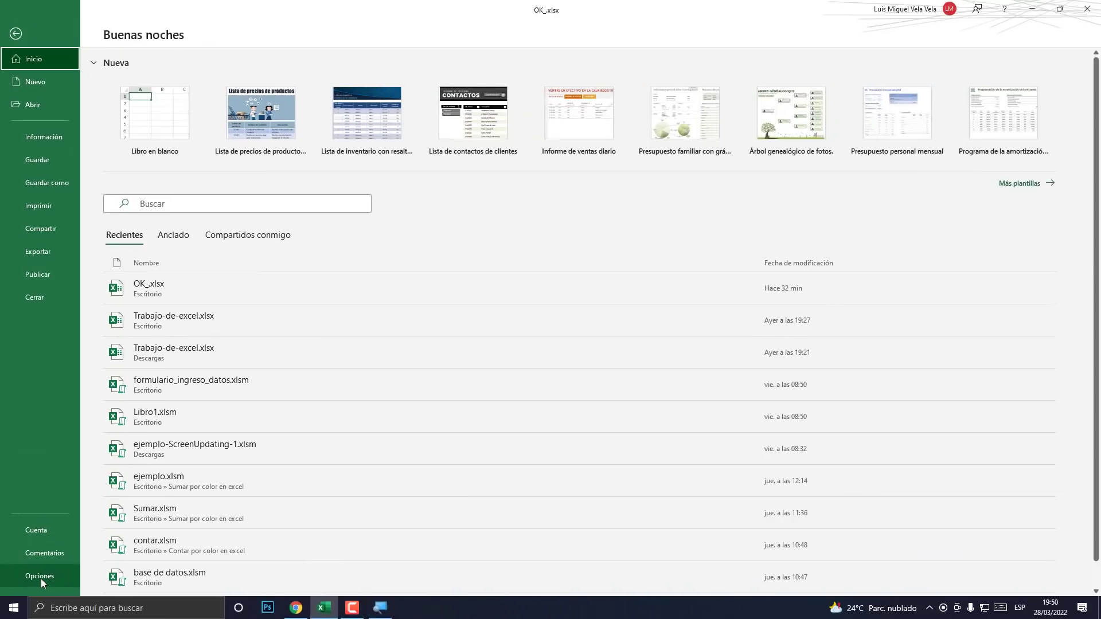
{"action": "left_click", "coordinate": [40, 580]}
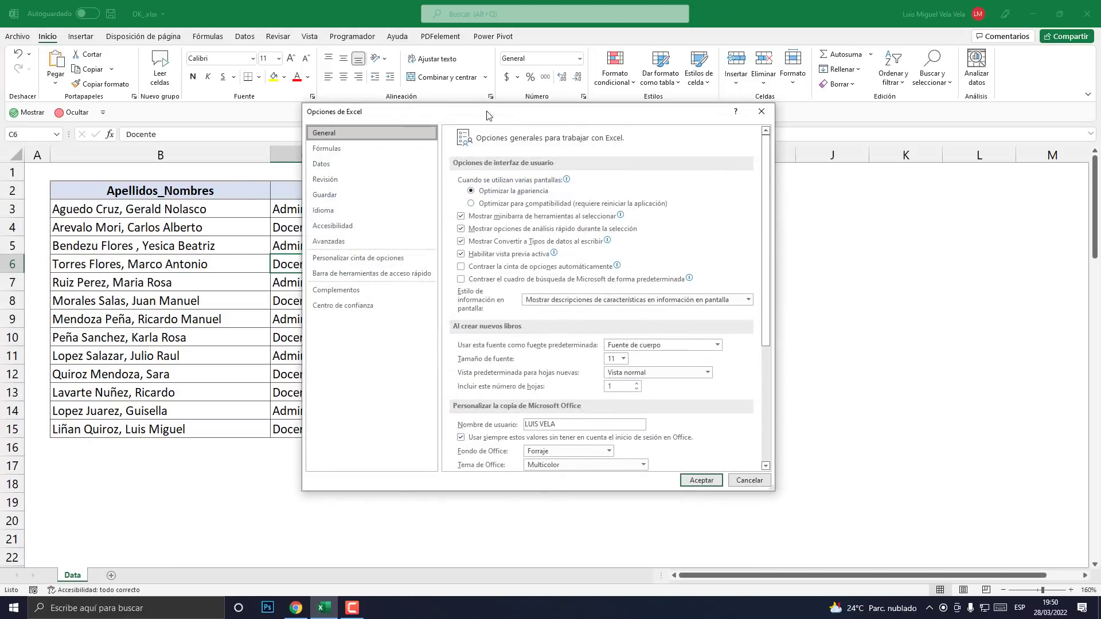
- Widen the Excel Options window and set 'Comandos disponibles en' to 'Todos los comandos'
{"action": "left_click_drag", "start_coordinate": [487, 115], "coordinate": [448, 110]}
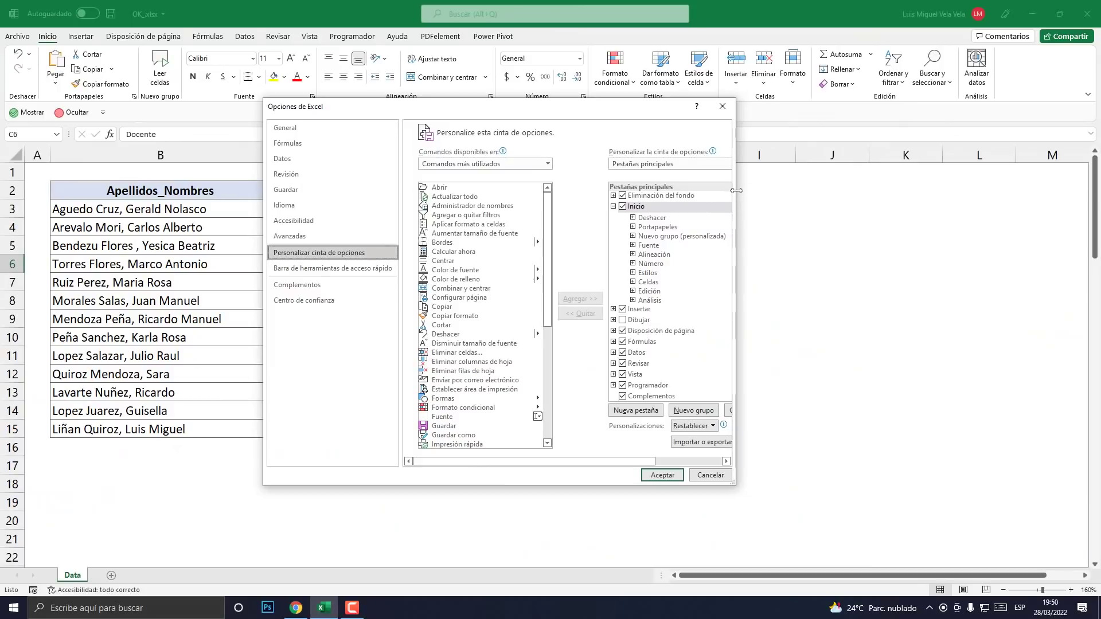
{"action": "left_click_drag", "start_coordinate": [734, 195], "coordinate": [938, 195]}
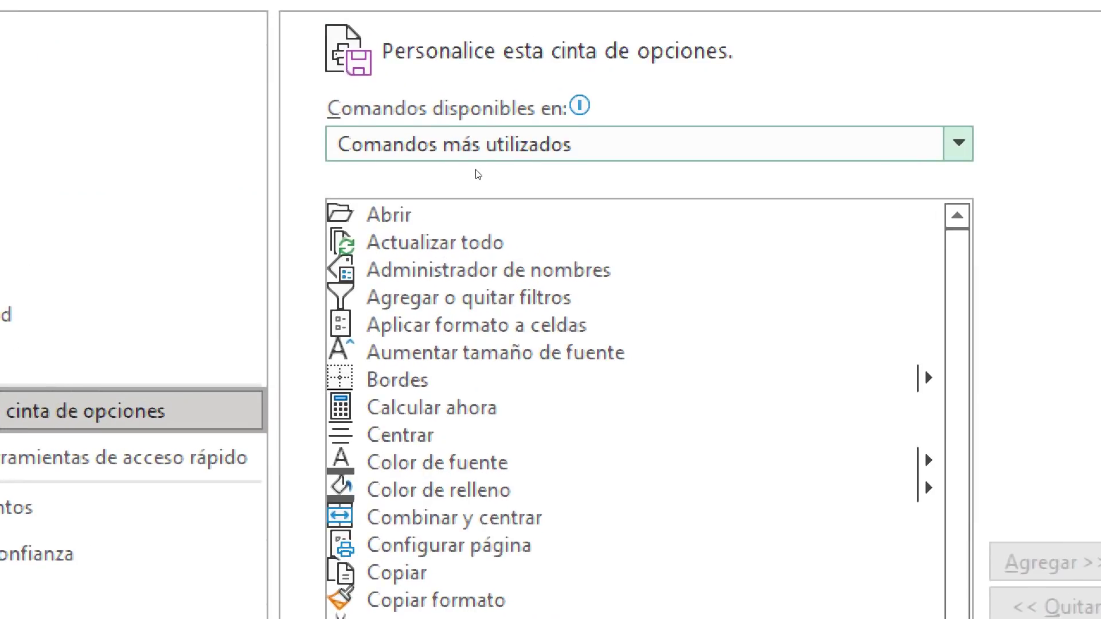
{"action": "key", "text": "alt+Down"}
{"action": "key", "text": "Down"}
{"action": "key", "text": "Down"}
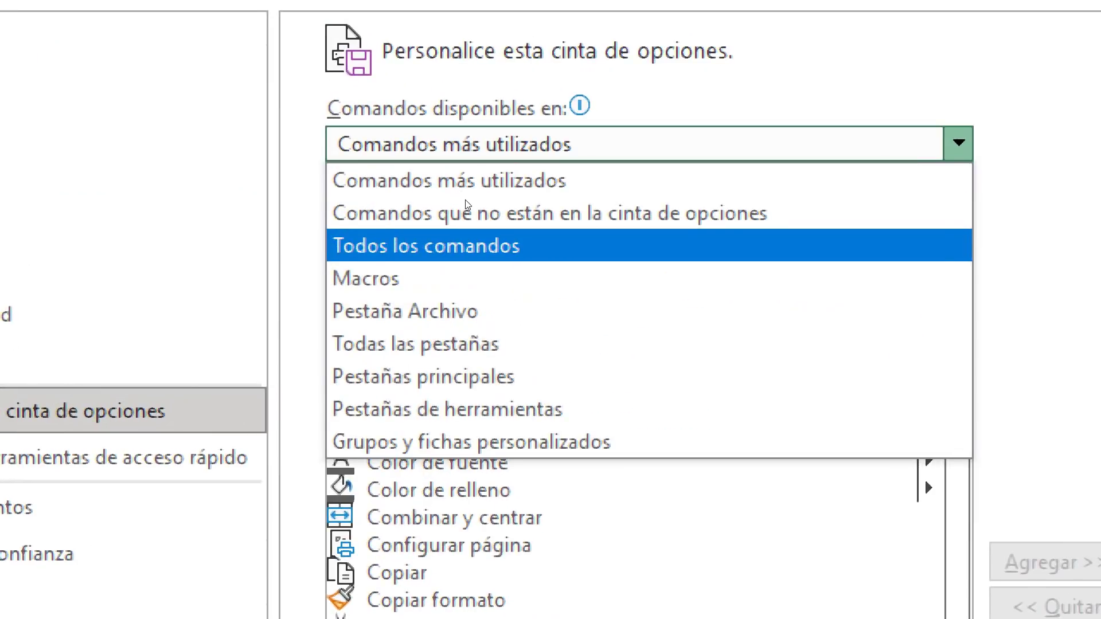
{"action": "key", "text": "Return"}
{"action": "key", "text": "alt+Down"}
{"action": "key", "text": "Up"}
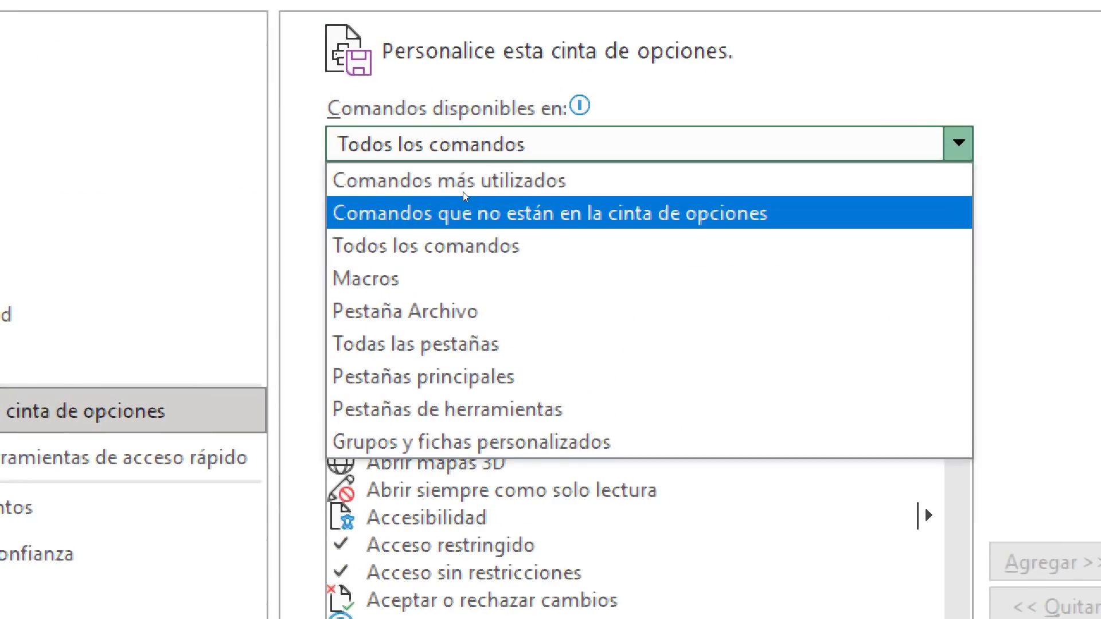
{"action": "key", "text": "Down"}
{"action": "key", "text": "Return"}
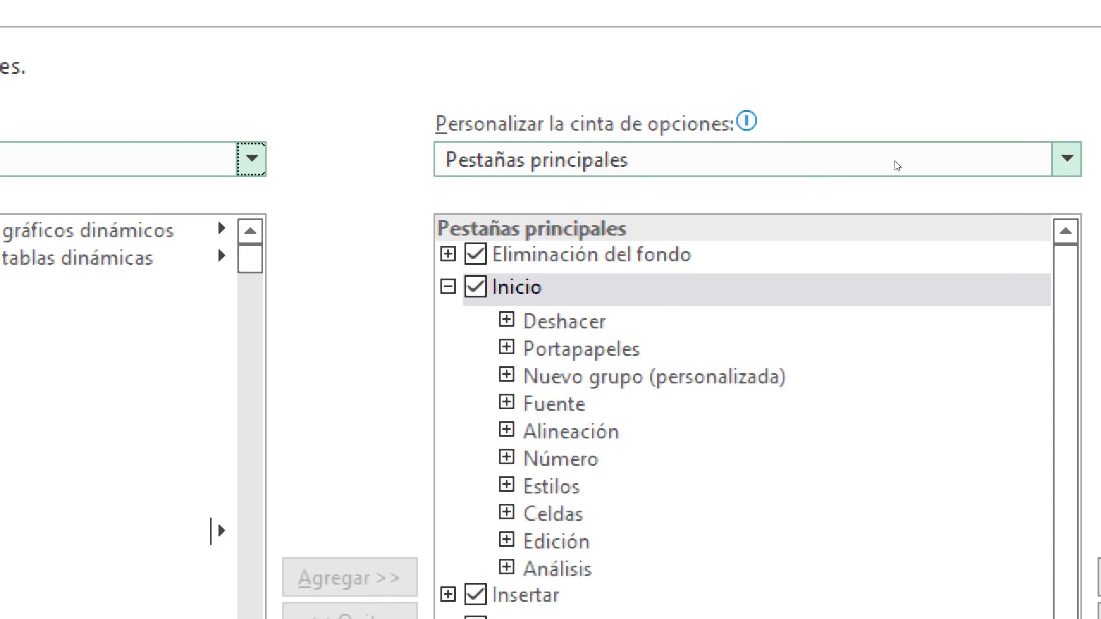
{"action": "left_click", "coordinate": [898, 167]}
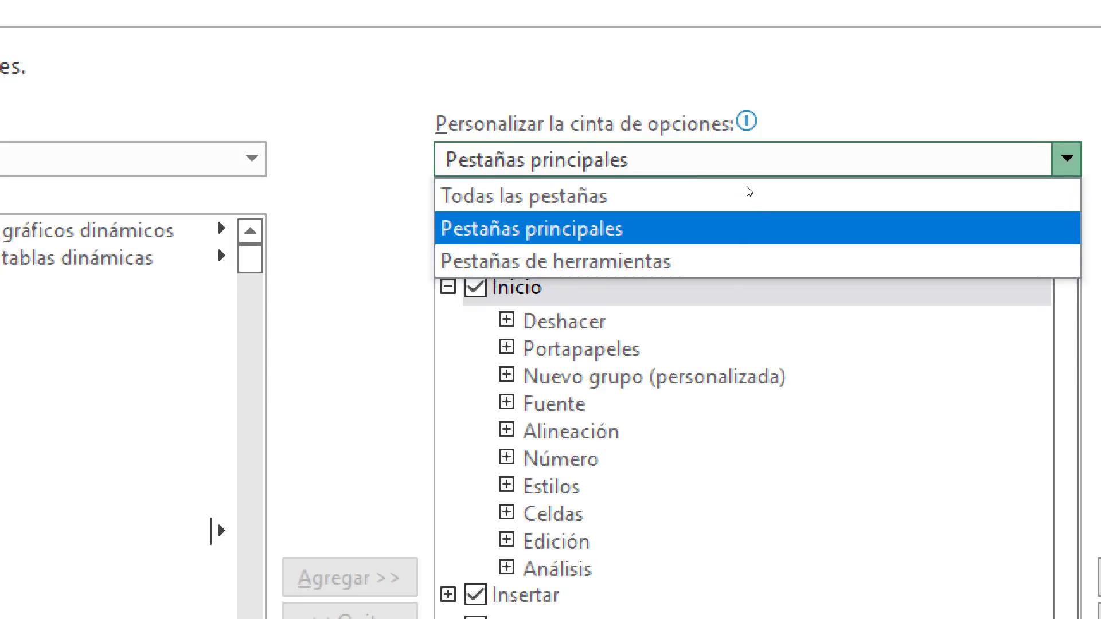
- Keep 'Pestañas principales', expand Inicio, and add a Nuevo grupo after Análisis
{"action": "key", "text": "Return"}
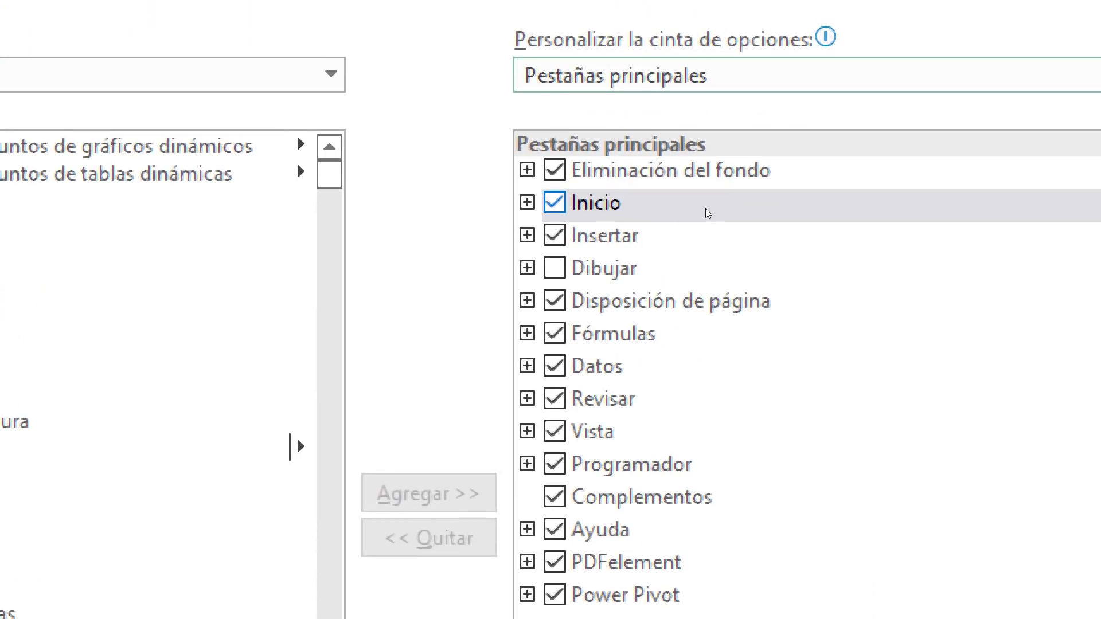
{"action": "double_click", "coordinate": [695, 208]}
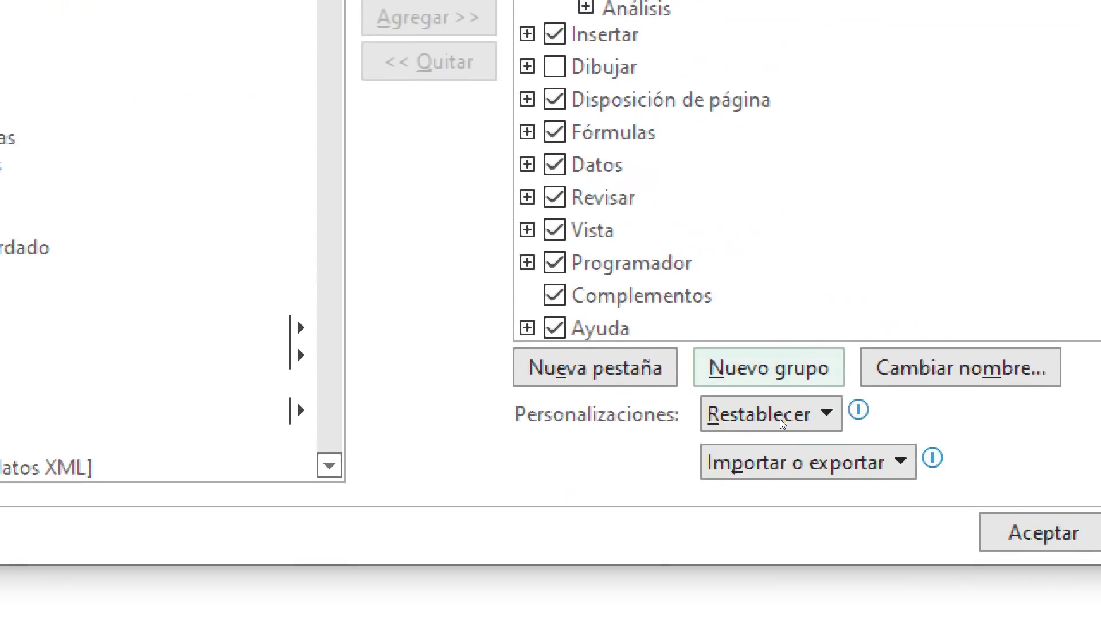
{"action": "left_click", "coordinate": [780, 368]}
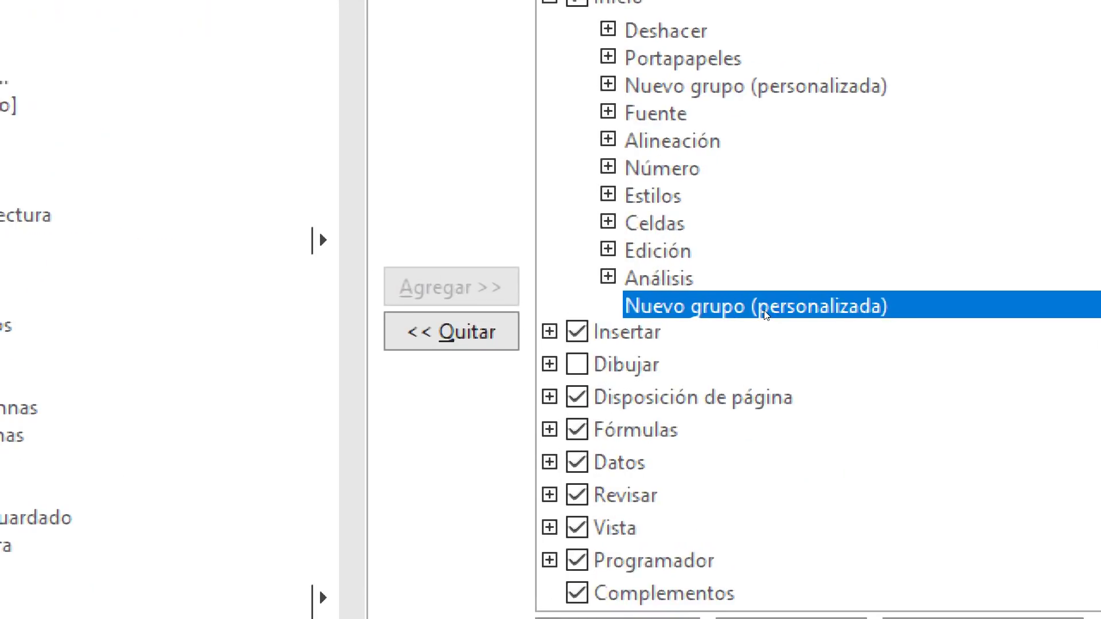
- Rename the new group, entering 'Mi Formulario' as its display name
{"action": "right_click", "coordinate": [766, 314]}
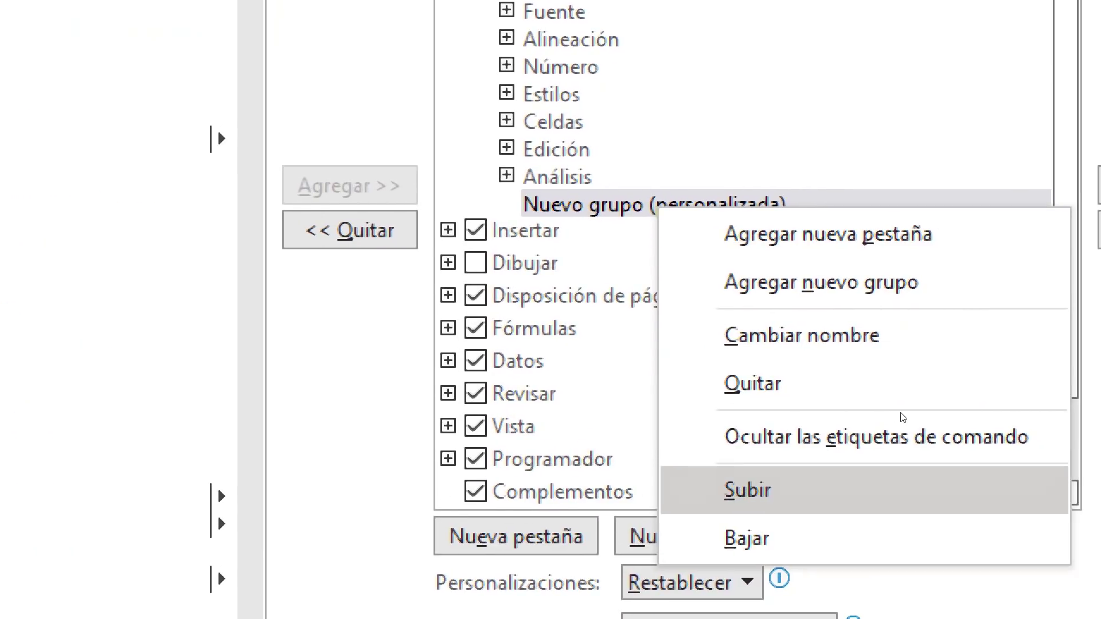
{"action": "left_click", "coordinate": [807, 360]}
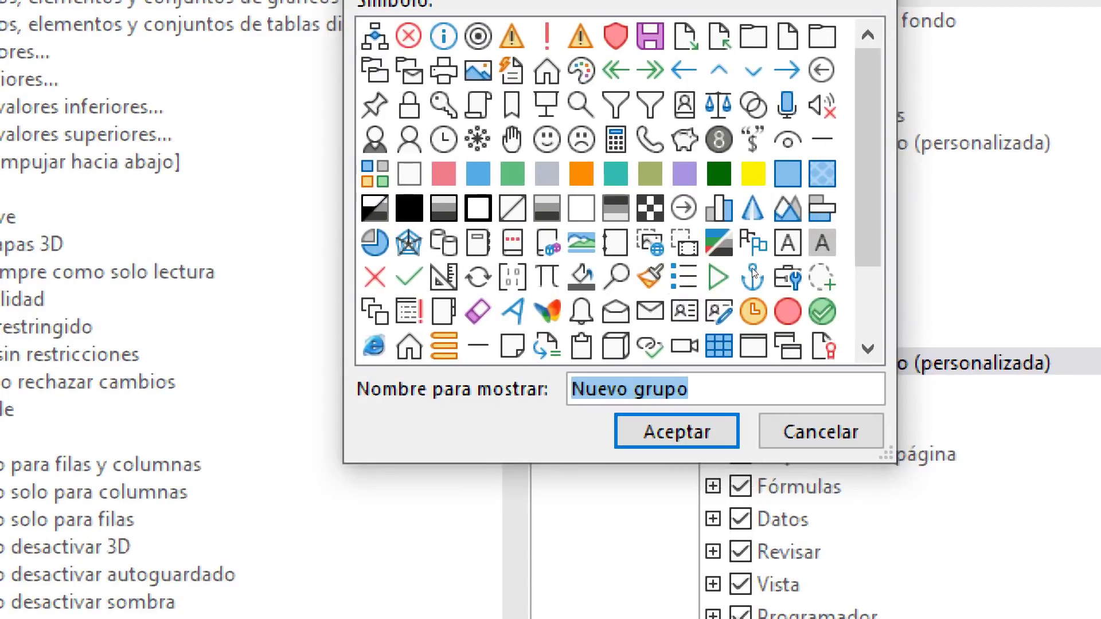
{"action": "scroll", "coordinate": [707, 291], "scroll_direction": "down", "scroll_amount": 2}
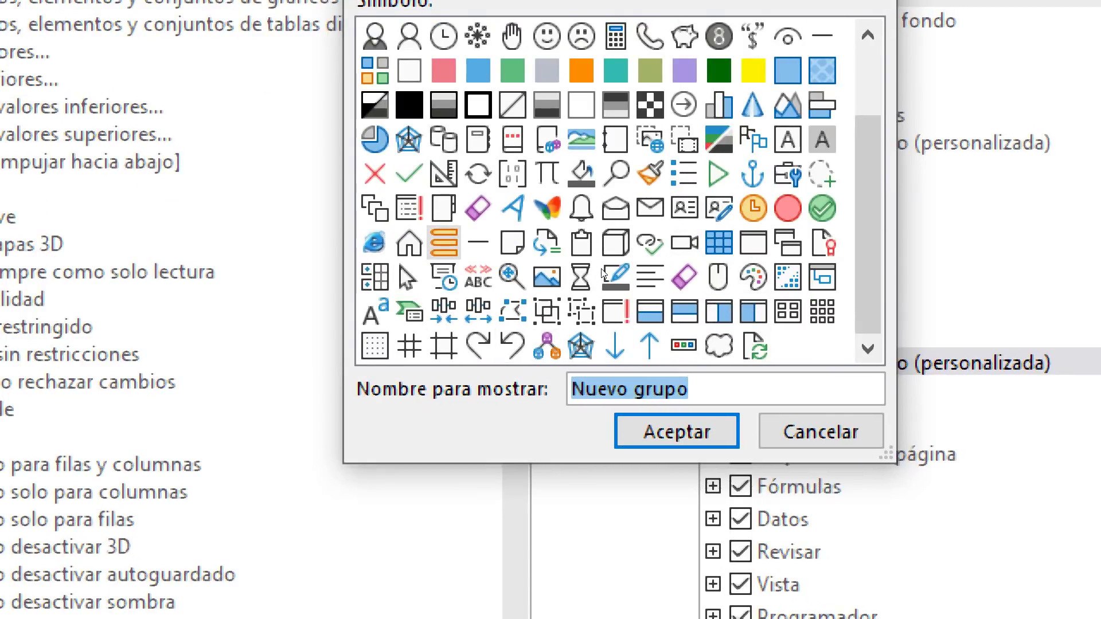
{"action": "key", "text": "shift+Tab"}
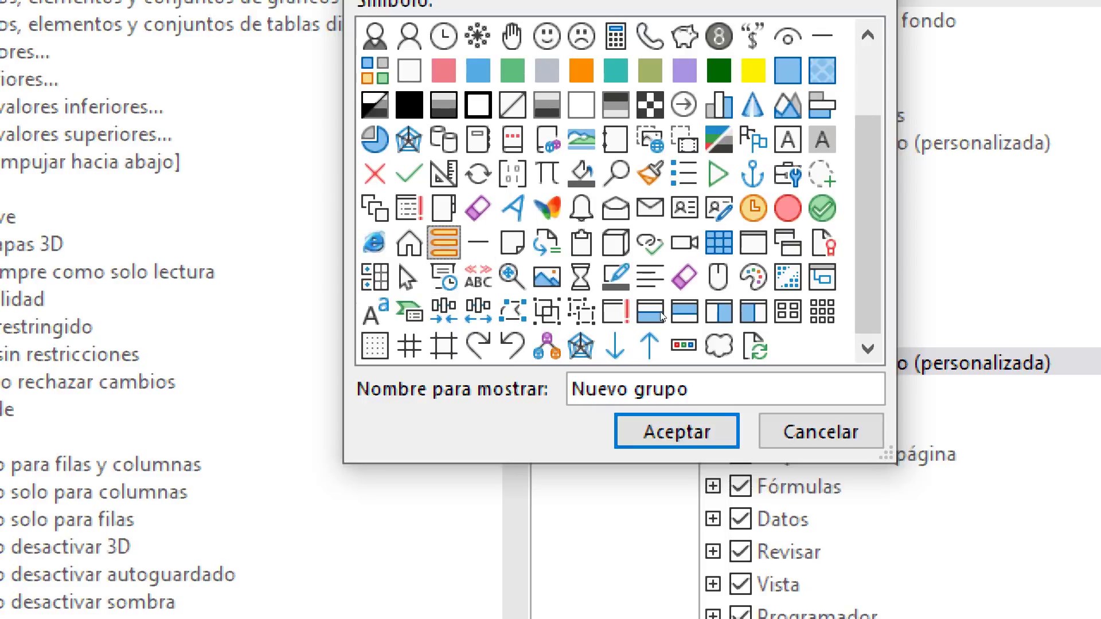
{"action": "key", "text": "Tab"}
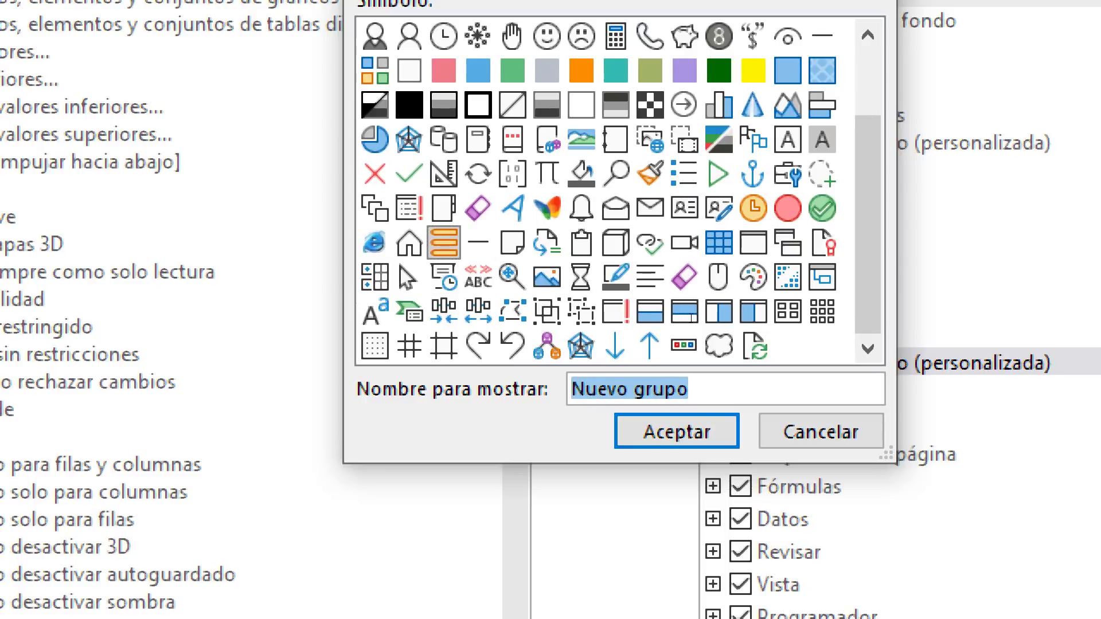
{"action": "type", "text": "Mi F"}
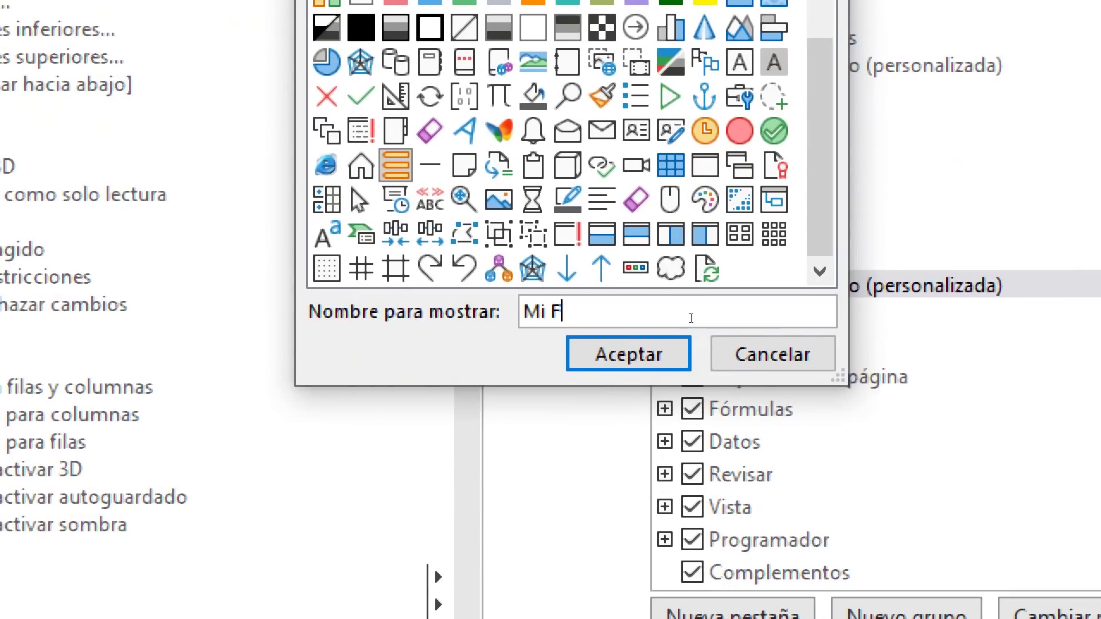
{"action": "type", "text": "ormulario"}
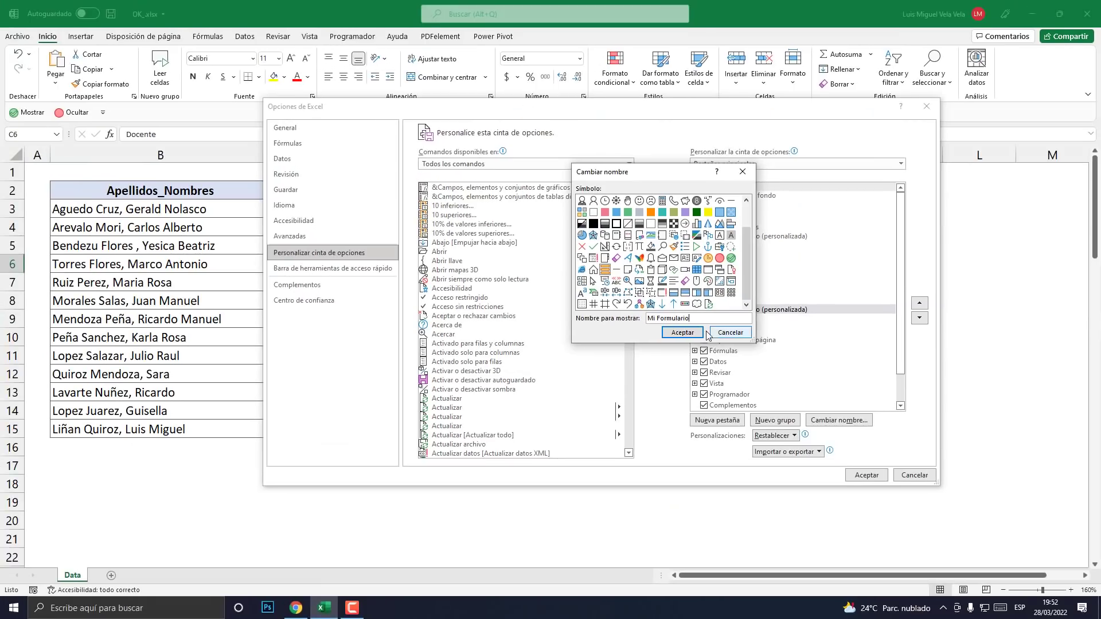
- Confirm the name 'Mi Formulario' and drag the group above Deshacer at the top of Inicio
{"action": "left_click", "coordinate": [686, 335]}
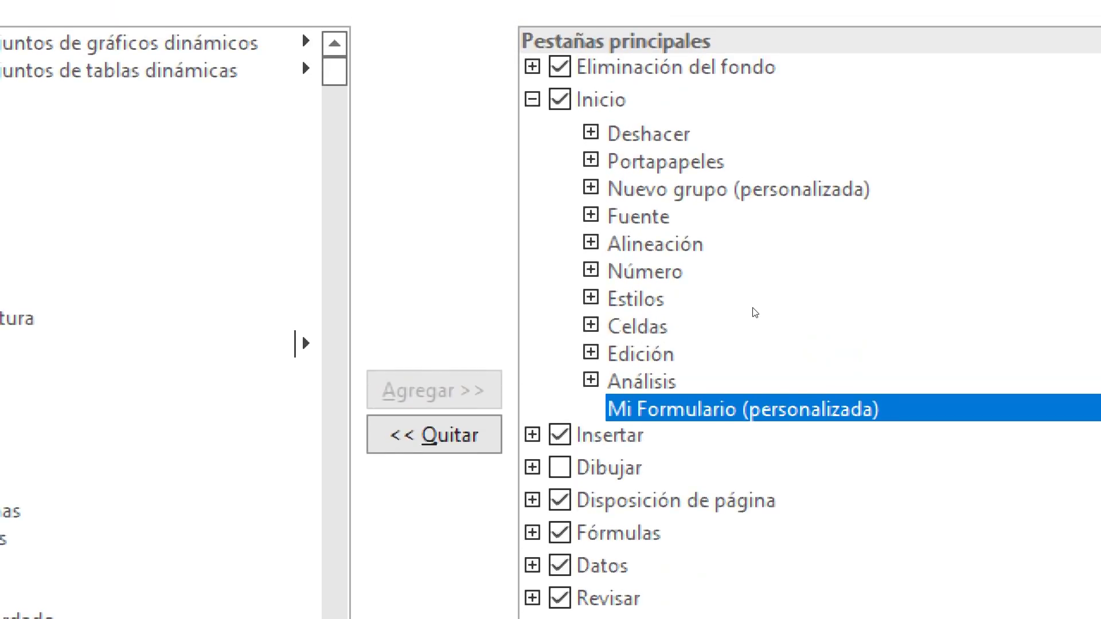
{"action": "left_click_drag", "start_coordinate": [755, 313], "coordinate": [746, 221]}
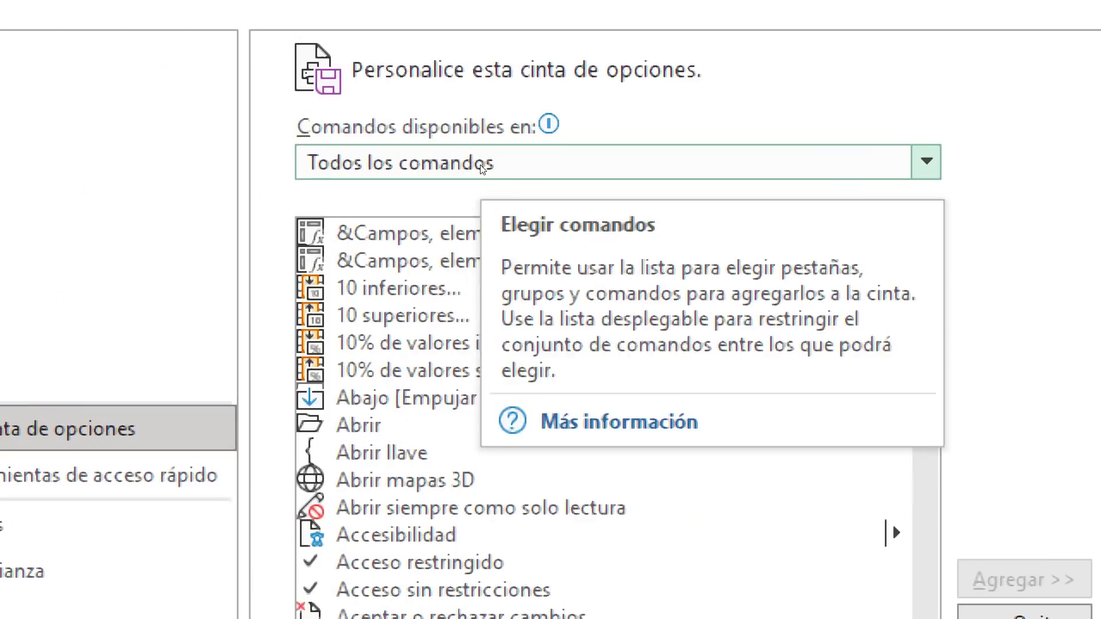
- Keep 'Todos los comandos' and browse the command list down through the F entries
{"action": "left_click", "coordinate": [481, 165]}
{"action": "key", "text": "Escape"}
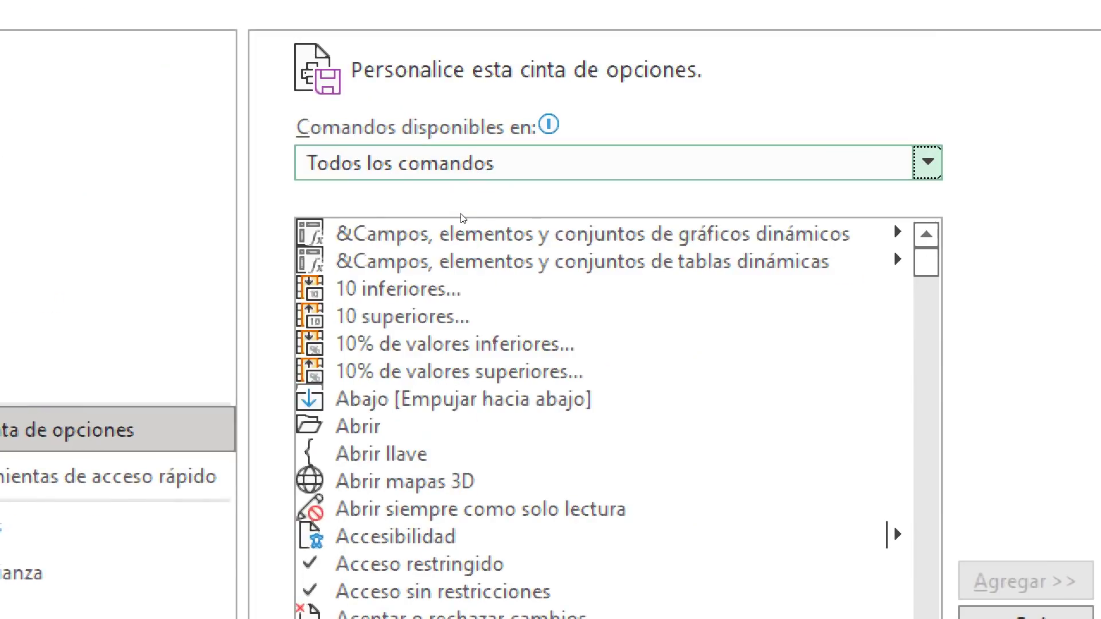
{"action": "key", "text": "Tab"}
{"action": "key", "text": "Down"}
{"action": "key", "text": "Down"}
{"action": "key", "text": "Down"}
{"action": "key", "text": "f"}
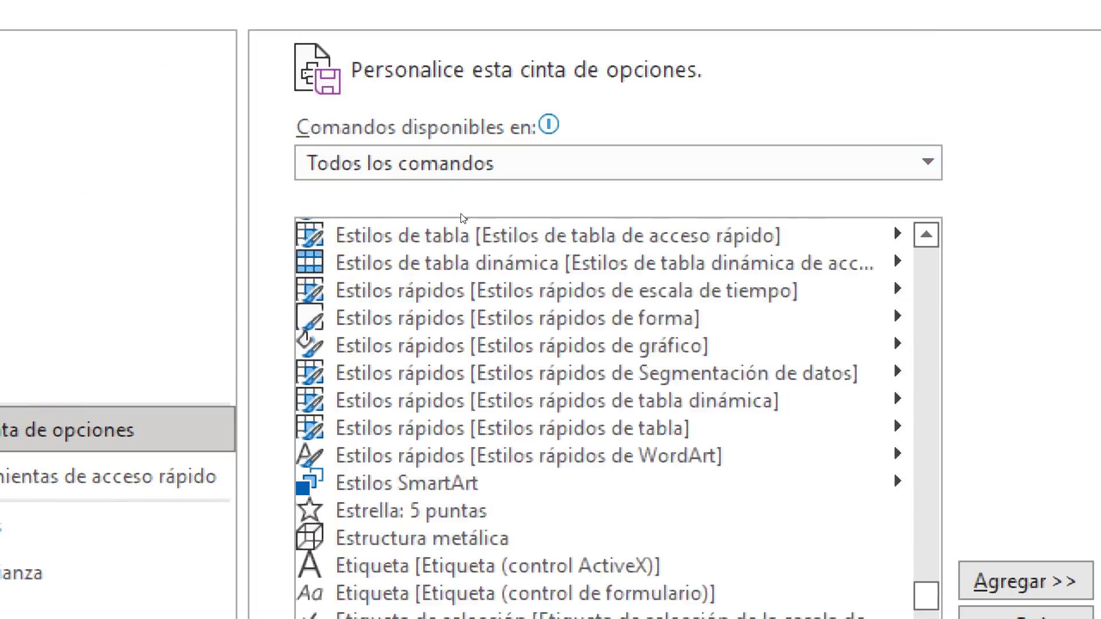
{"action": "key", "text": "Down"}
{"action": "key", "text": "Down"}
{"action": "key", "text": "Down"}
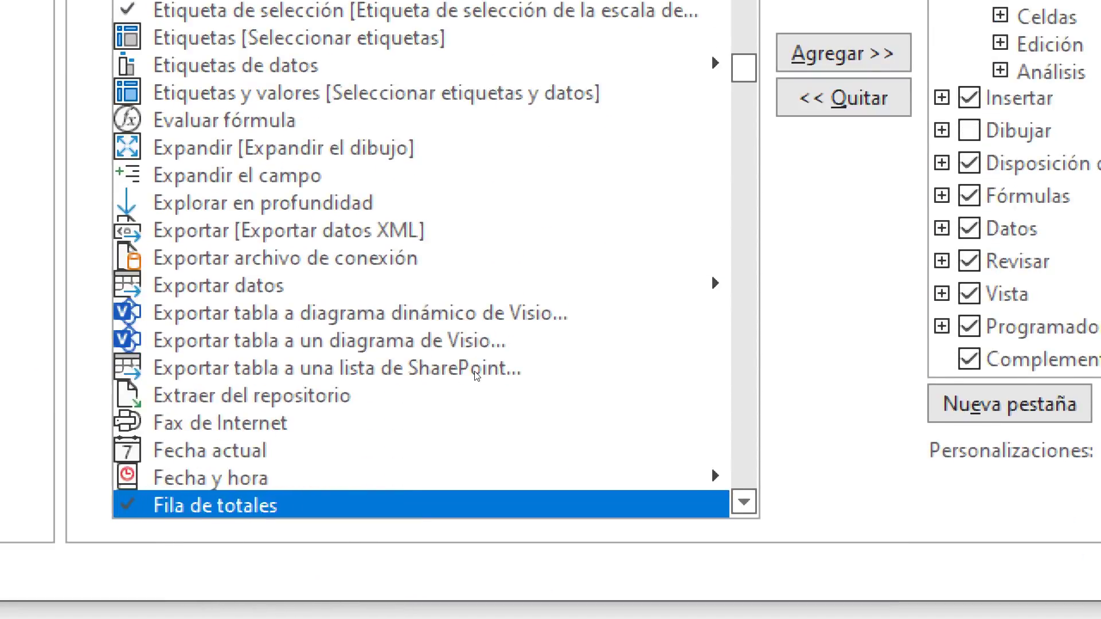
{"action": "key", "text": "Down"}
{"action": "key", "text": "Down"}
{"action": "key", "text": "Down"}
{"action": "key", "text": "Down"}
{"action": "key", "text": "Down"}
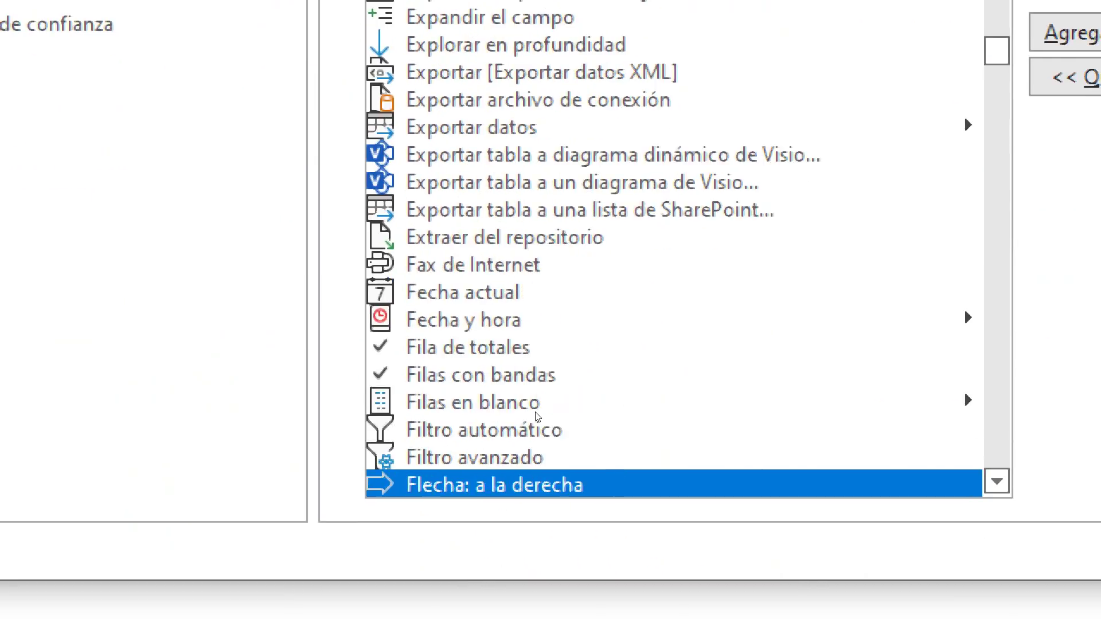
{"action": "key", "text": "Down"}
{"action": "key", "text": "Down"}
{"action": "key", "text": "Down"}
{"action": "key", "text": "Down"}
{"action": "key", "text": "Down"}
{"action": "key", "text": "Down"}
{"action": "key", "text": "Down"}
{"action": "key", "text": "Down"}
{"action": "key", "text": "Down"}
{"action": "key", "text": "Down"}
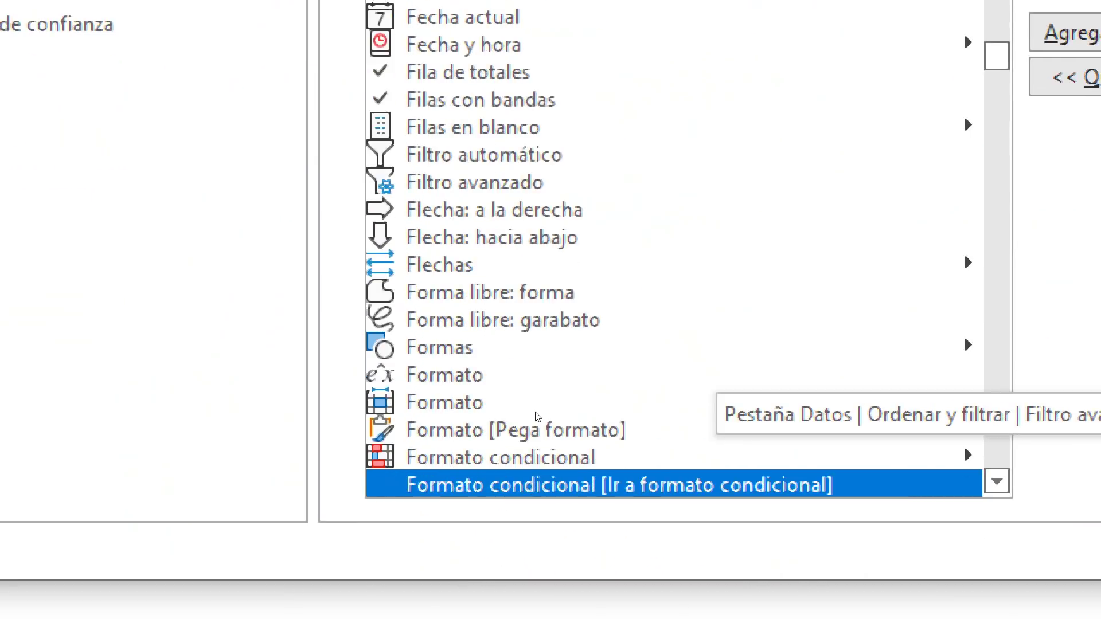
{"action": "key", "text": "Down"}
{"action": "key", "text": "Down"}
{"action": "key", "text": "Down"}
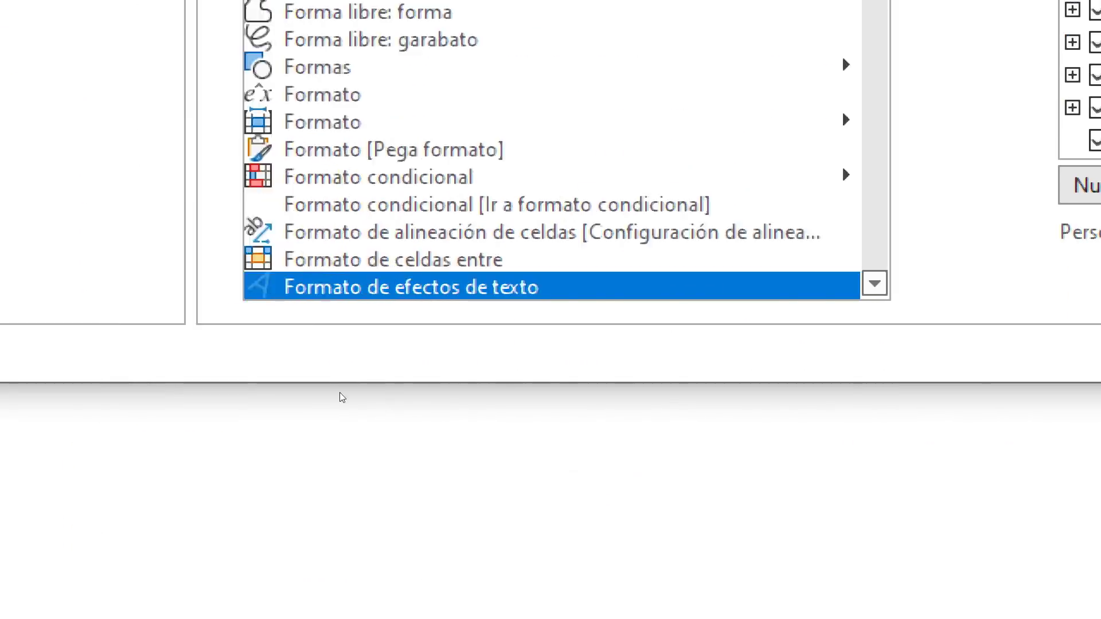
{"action": "key", "text": "Down"}
{"action": "key", "text": "Down"}
{"action": "key", "text": "Down"}
{"action": "key", "text": "Down"}
{"action": "key", "text": "Down"}
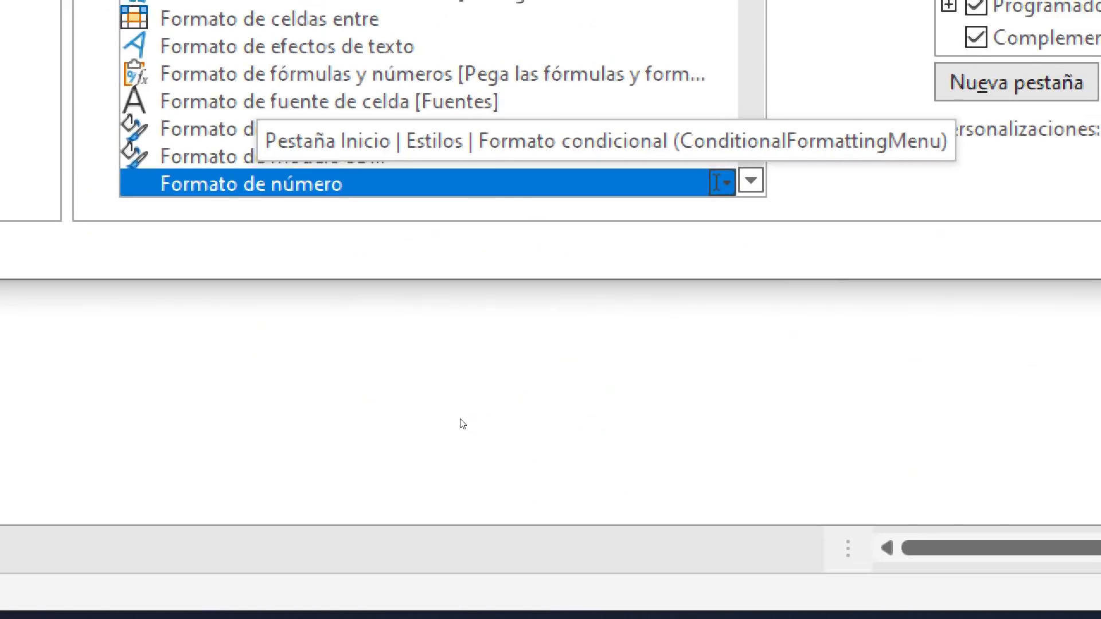
{"action": "key", "text": "Down"}
{"action": "key", "text": "Down"}
{"action": "key", "text": "Down"}
{"action": "key", "text": "Down"}
{"action": "key", "text": "Down"}
{"action": "key", "text": "Down"}
{"action": "key", "text": "Down"}
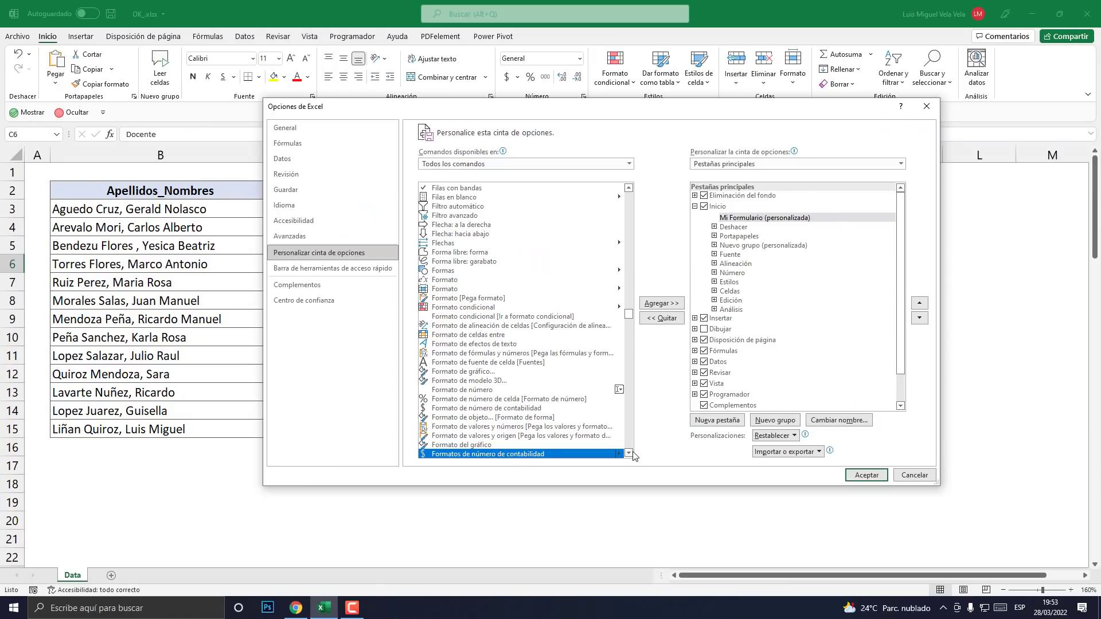
- Select the 'Formulario...' command and 'Mi Formulario (personalizada)' as its destination group
{"action": "left_click", "coordinate": [629, 456]}
{"action": "left_click", "coordinate": [629, 456]}
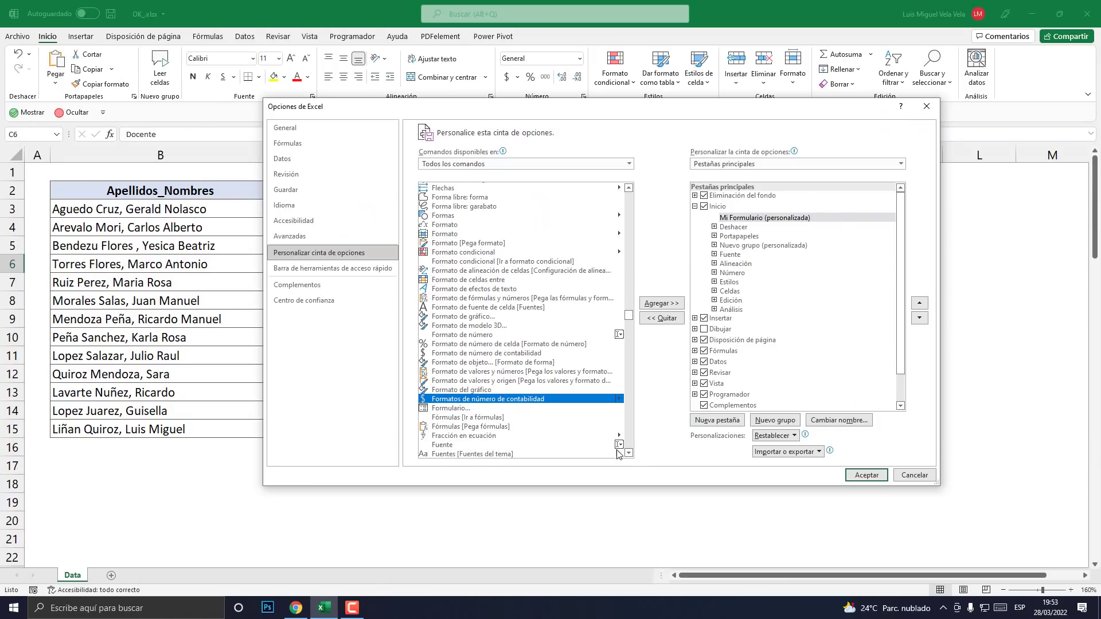
{"action": "left_click", "coordinate": [457, 411]}
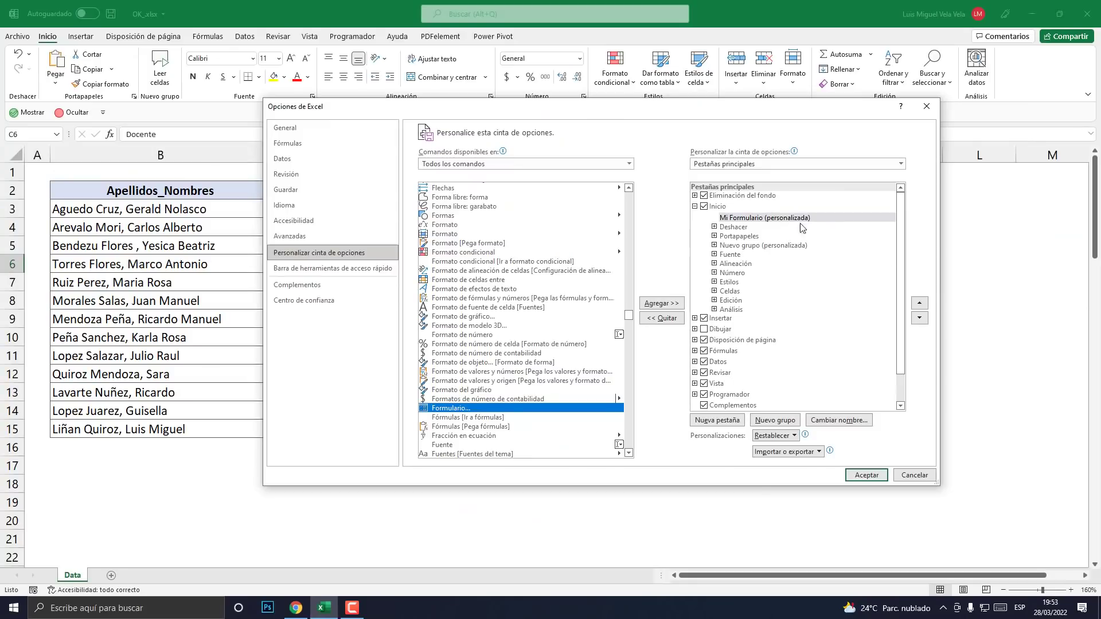
{"action": "left_click", "coordinate": [785, 224]}
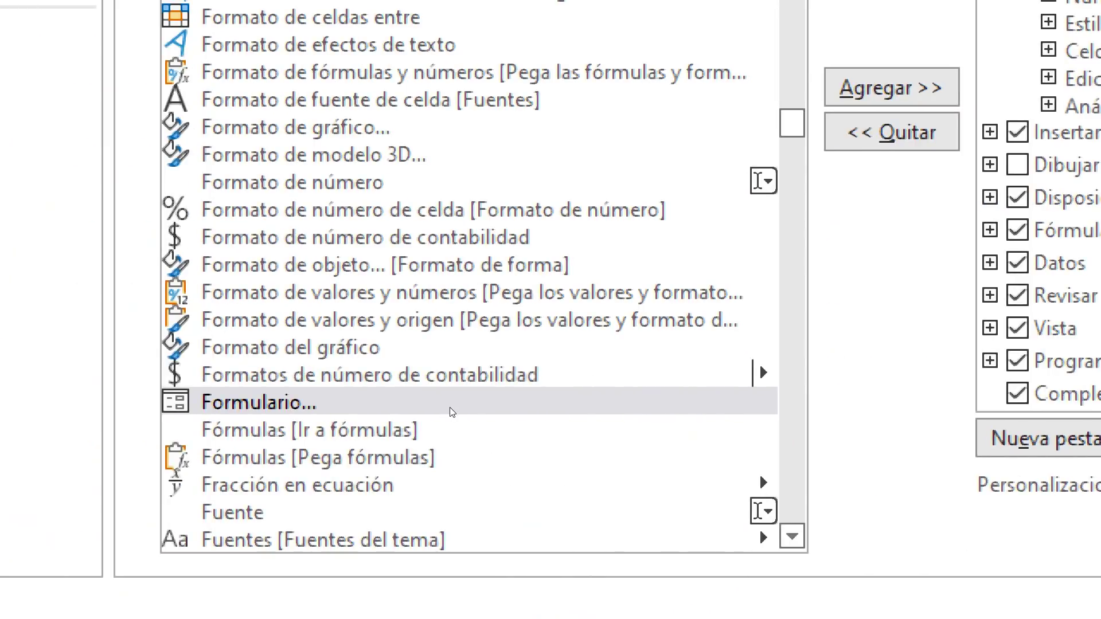
- Add the Formulario command to the custom Mi Formulario group and confirm the ribbon change
{"action": "left_click", "coordinate": [459, 402]}
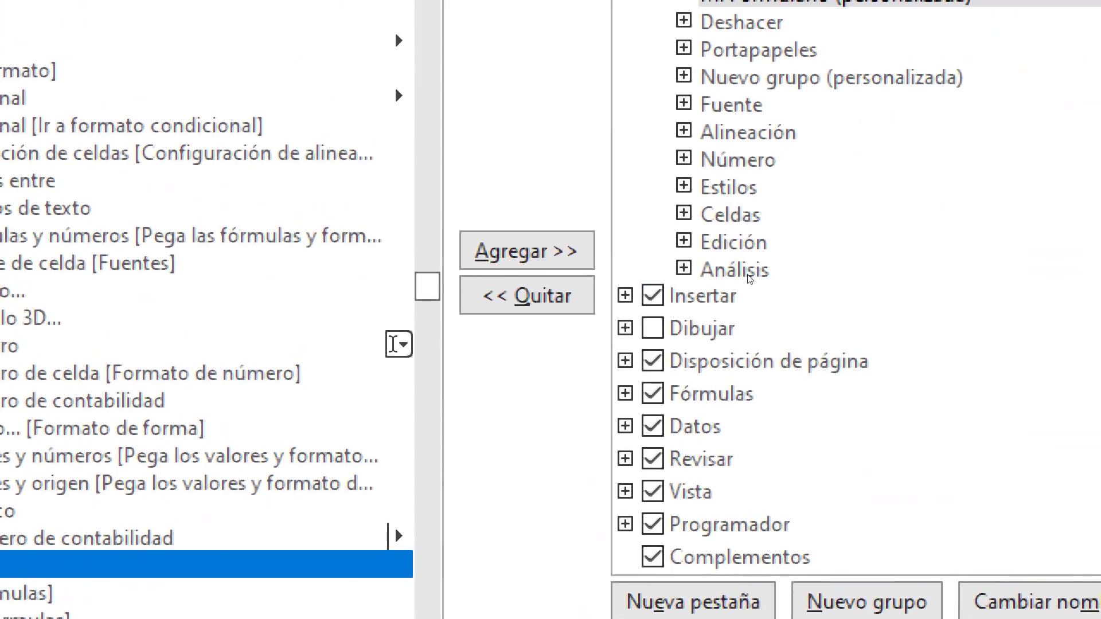
{"action": "left_click", "coordinate": [527, 251]}
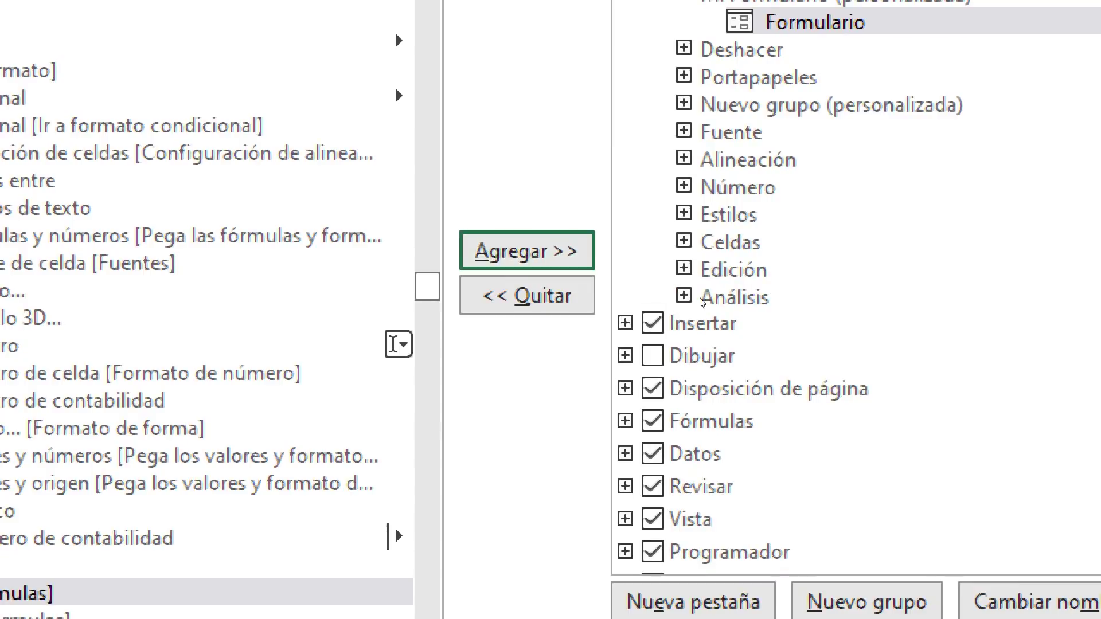
{"action": "left_click", "coordinate": [733, 223]}
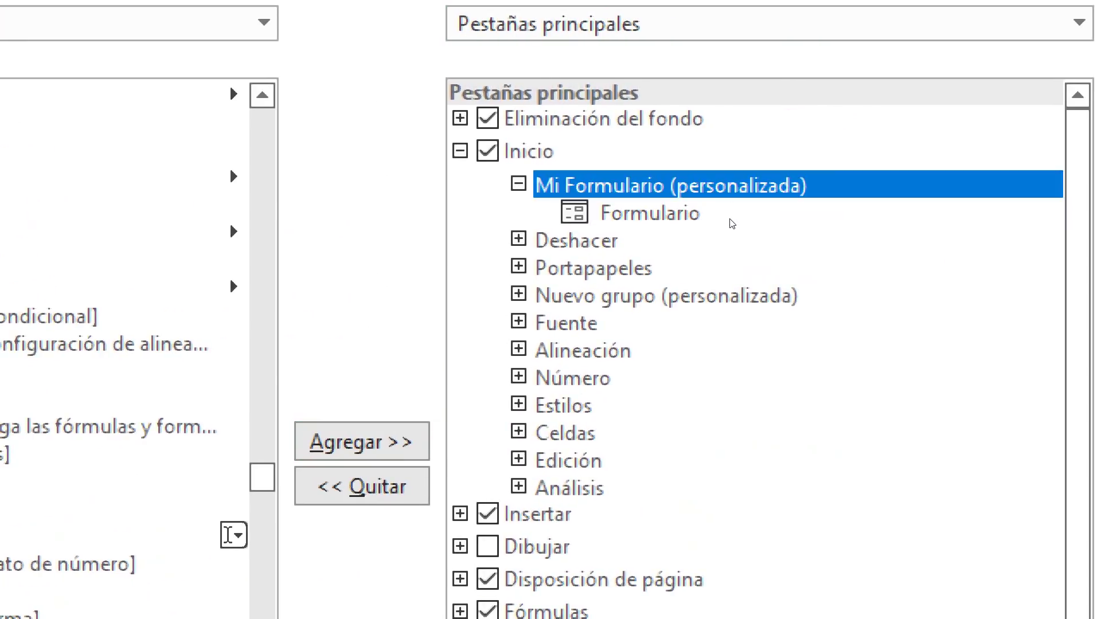
{"action": "left_click", "coordinate": [762, 223]}
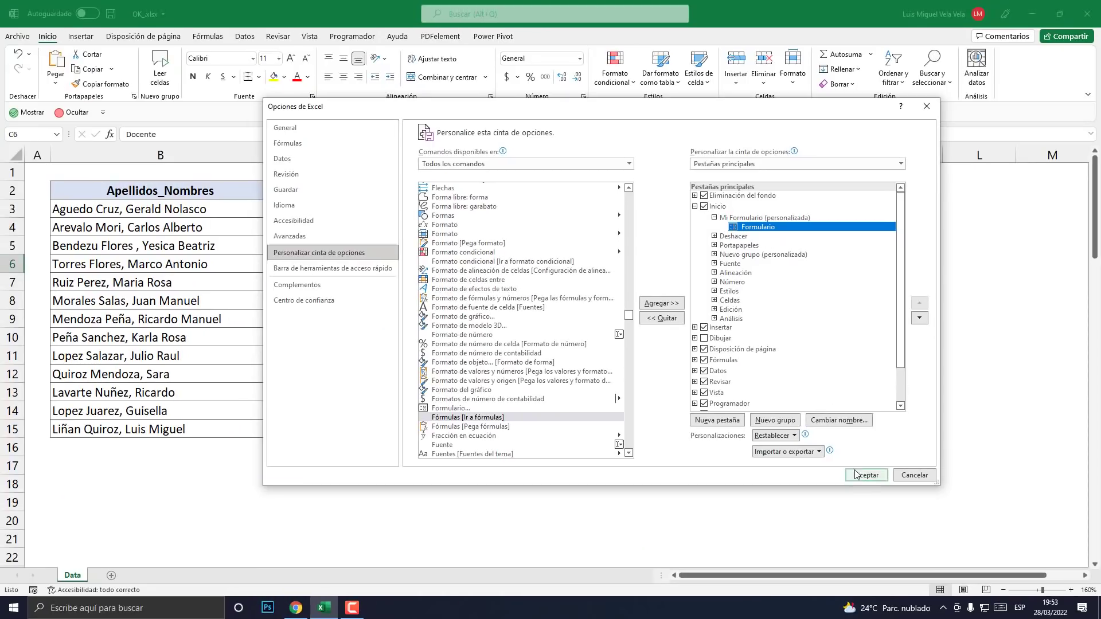
{"action": "left_click", "coordinate": [857, 476]}
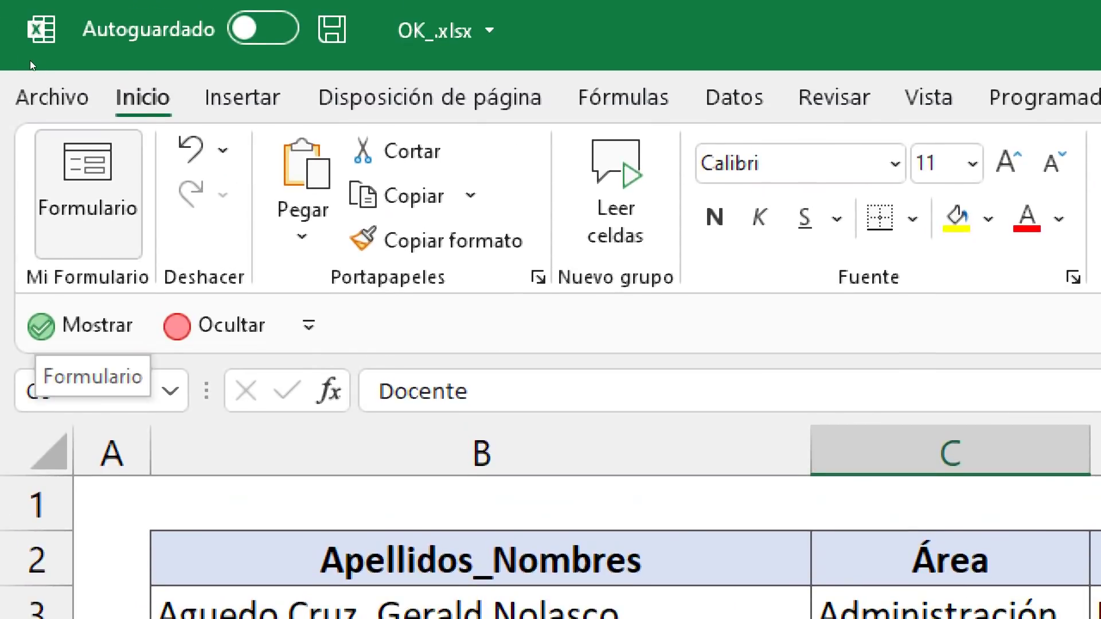
- Test the new Formulario button on the employee table, close the form, and narrow column F
{"action": "scroll", "coordinate": [74, 33], "scroll_direction": "down", "scroll_amount": 2}
{"action": "scroll", "coordinate": [80, 33], "scroll_direction": "up", "scroll_amount": 1}
{"action": "scroll", "coordinate": [63, 33], "scroll_direction": "up", "scroll_amount": 1}
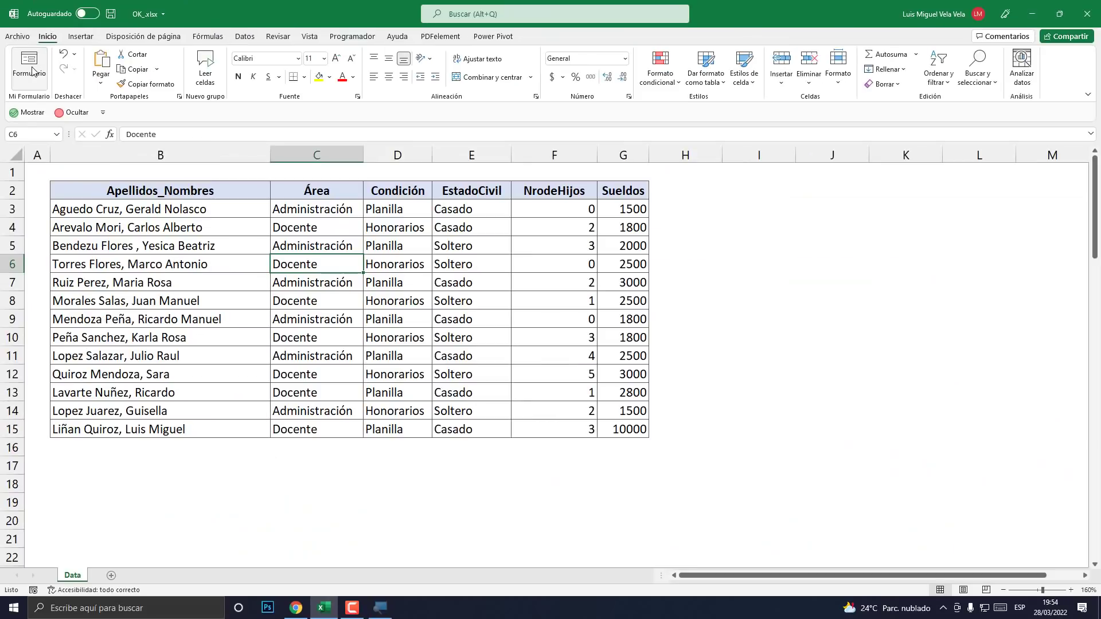
{"action": "left_click", "coordinate": [29, 66]}
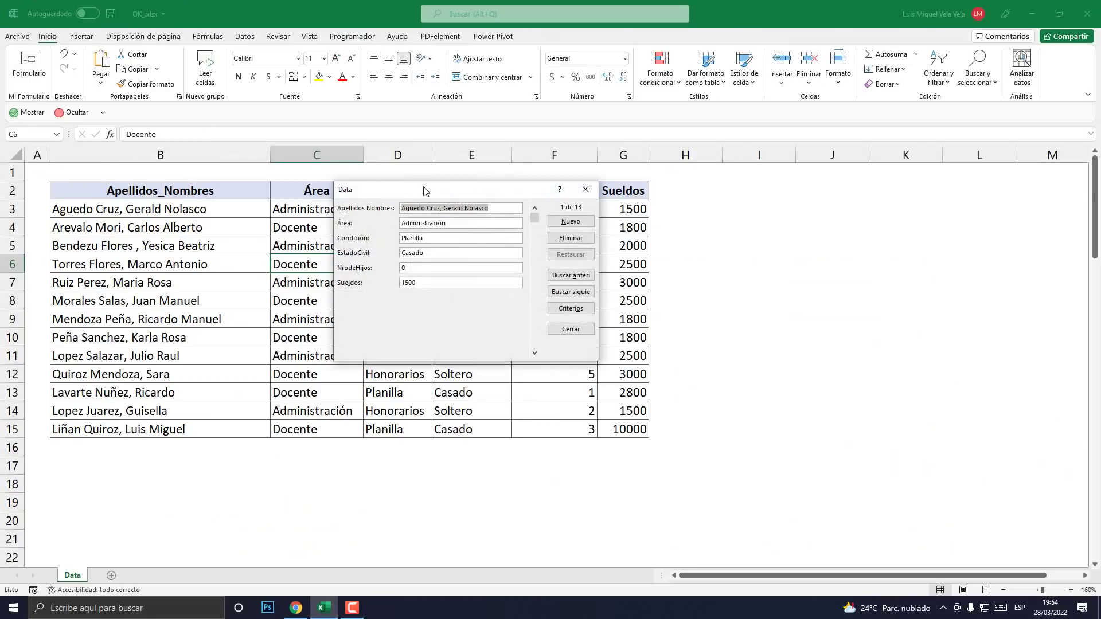
{"action": "mouse_move", "coordinate": [423, 189]}
{"action": "left_mouse_down"}
{"action": "mouse_move", "coordinate": [687, 200]}
{"action": "mouse_move", "coordinate": [629, 164]}
{"action": "left_mouse_up"}
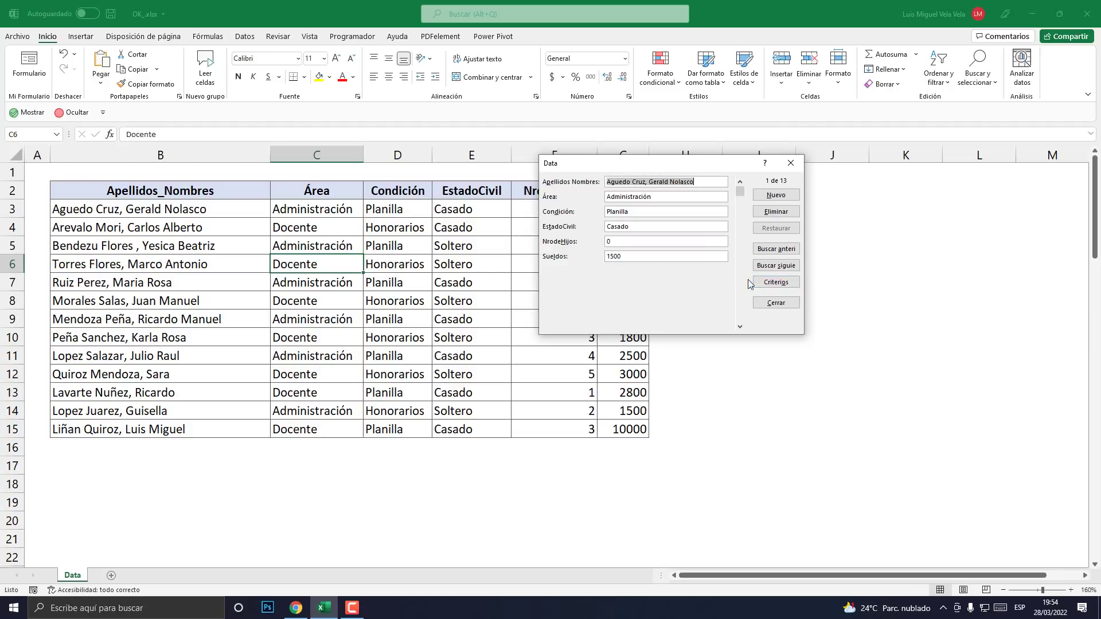
{"action": "left_click", "coordinate": [790, 163]}
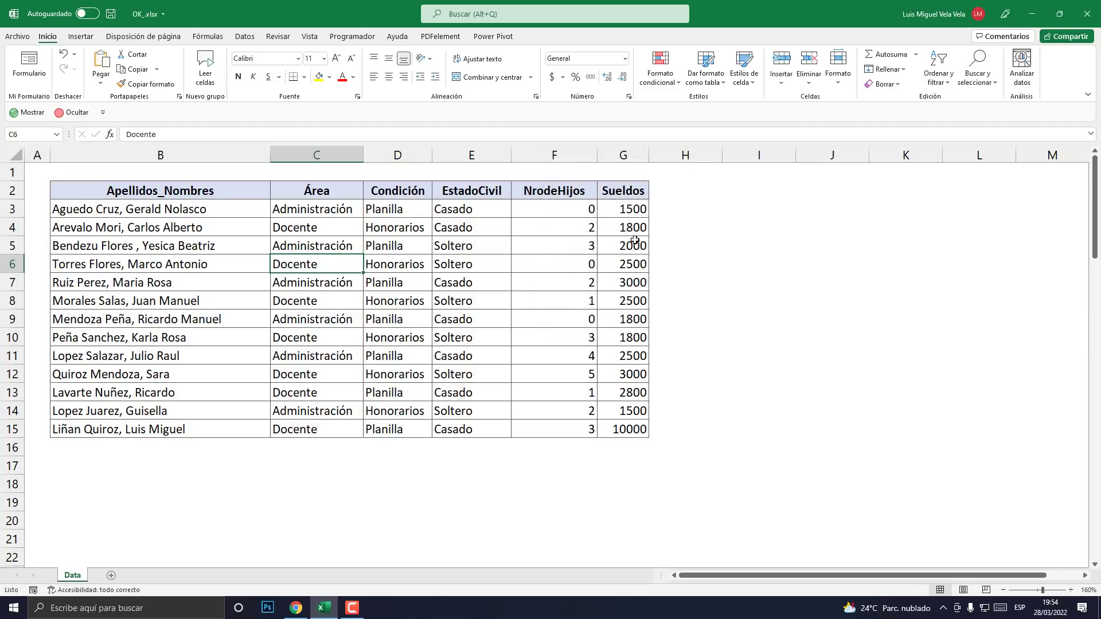
{"action": "left_click_drag", "start_coordinate": [597, 161], "coordinate": [572, 161]}
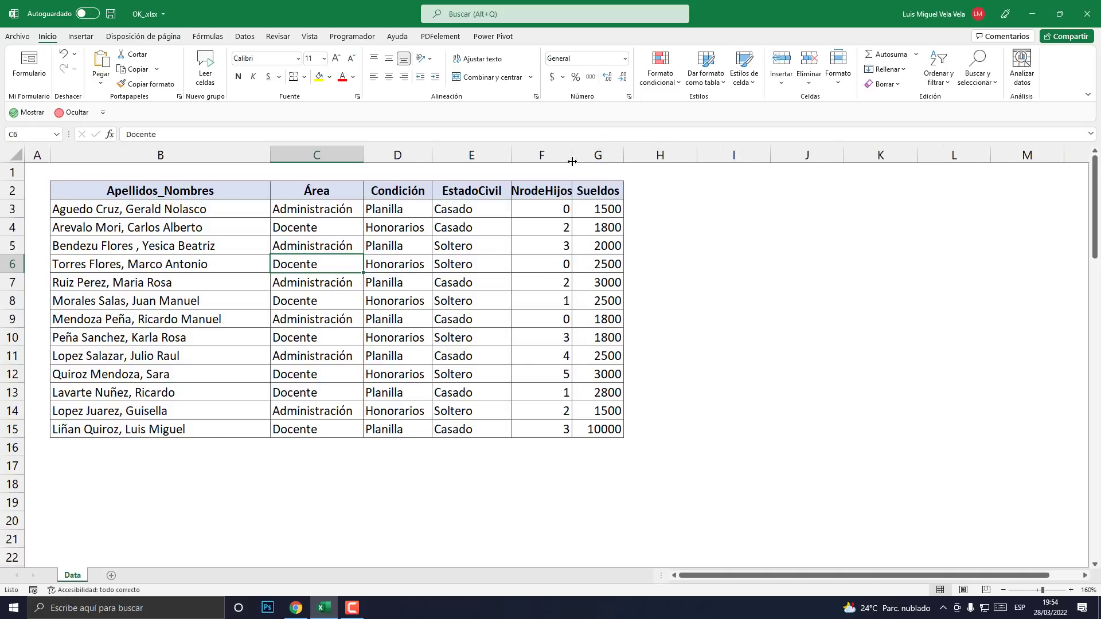
{"action": "left_click", "coordinate": [481, 223]}
- Open the data form, start a new record and enter the employee's name
{"action": "left_click", "coordinate": [29, 66]}
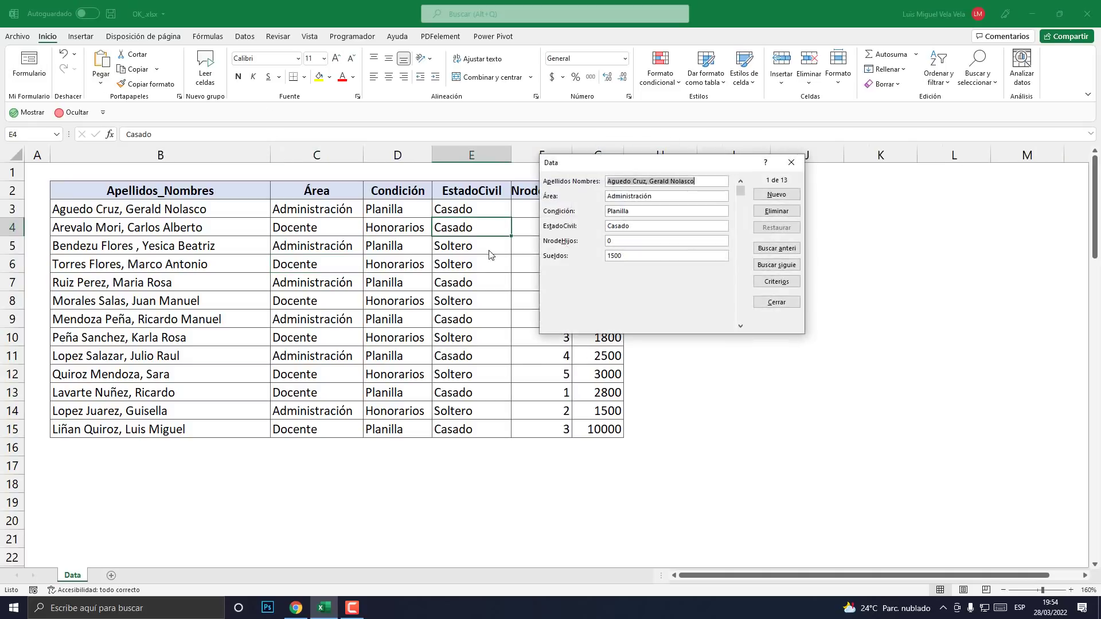
{"action": "left_click_drag", "start_coordinate": [675, 181], "coordinate": [737, 182]}
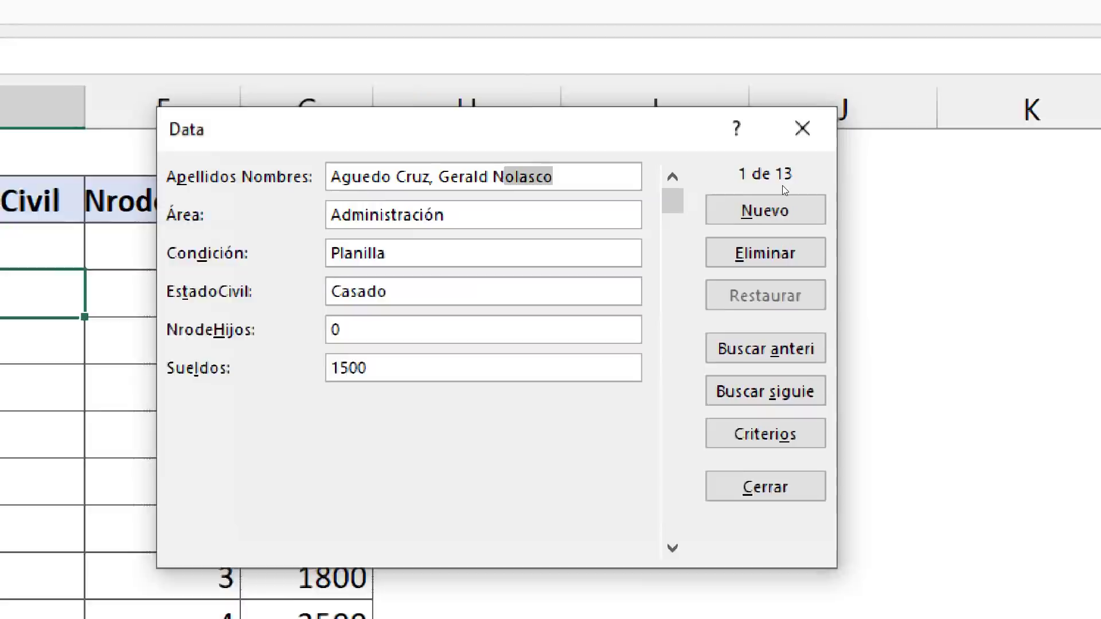
{"action": "left_click", "coordinate": [781, 193]}
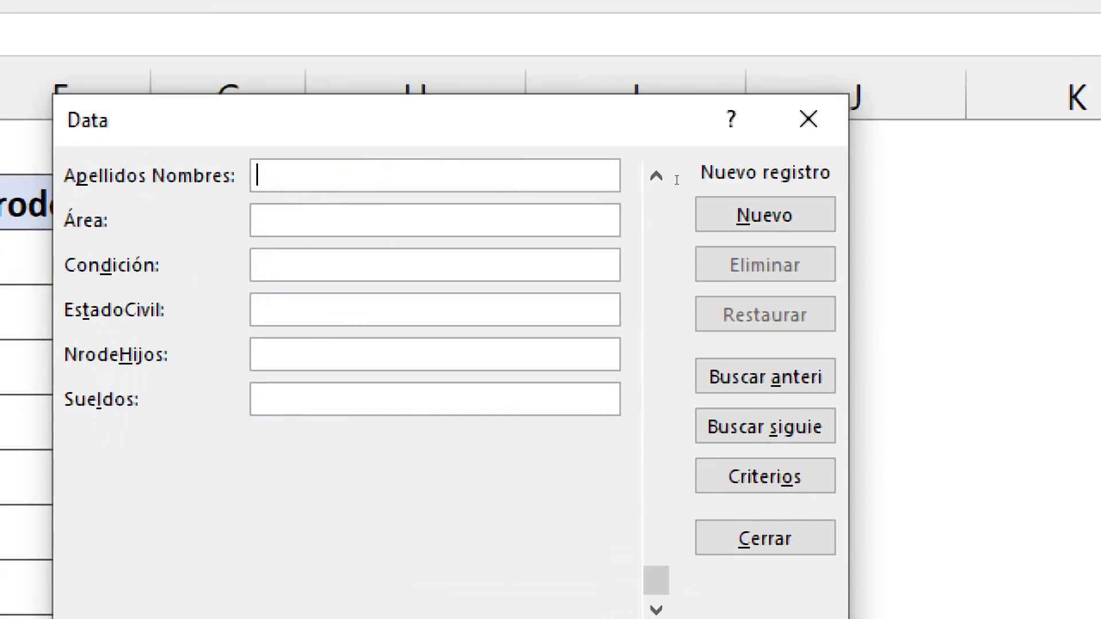
{"action": "type", "text": "VE"}
{"action": "type", "text": "la"}
{"action": "key", "text": "Tab"}
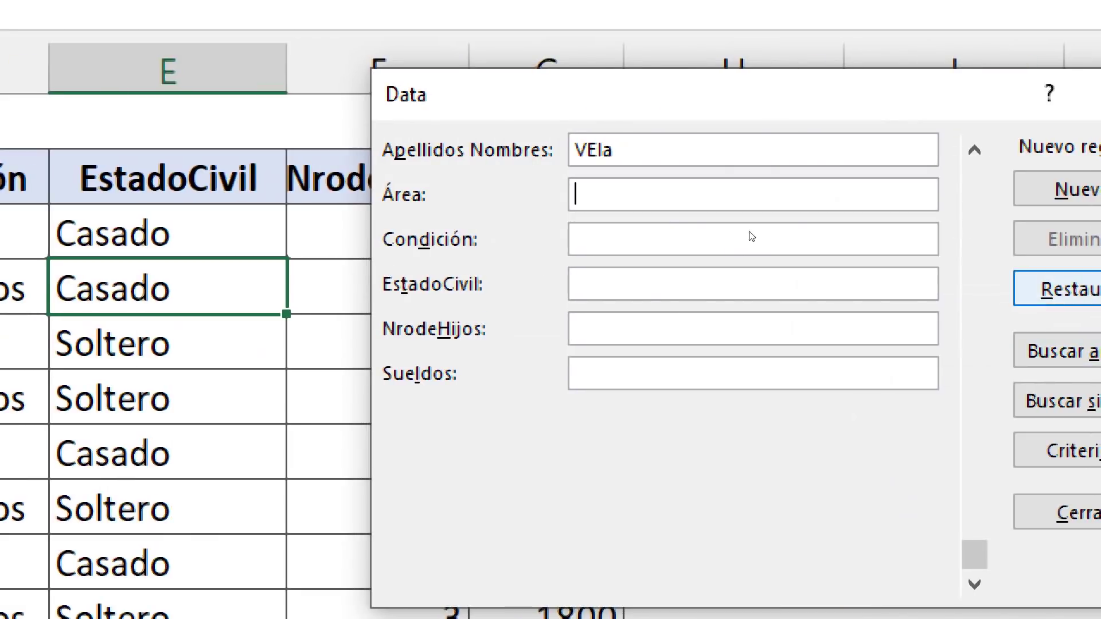
- Fill Área Docente, Condición Planilla, Casado, 5 children and Sueldos 20000
{"action": "type", "text": "dOCEN"}
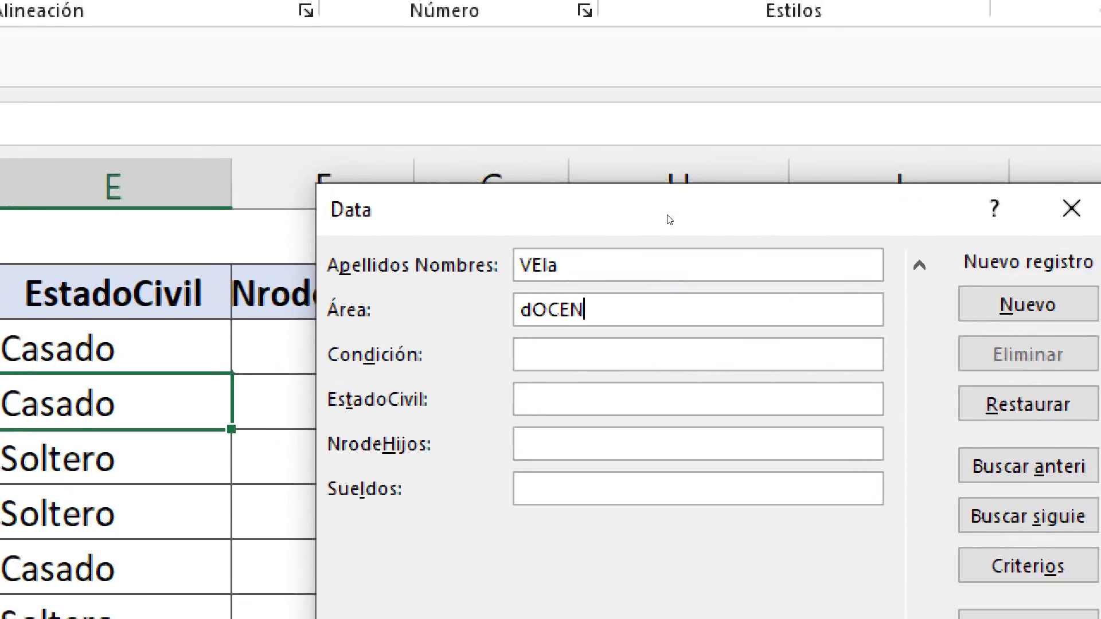
{"action": "type", "text": "TE"}
{"action": "key", "text": "shift+Home"}
{"action": "type", "text": "D"}
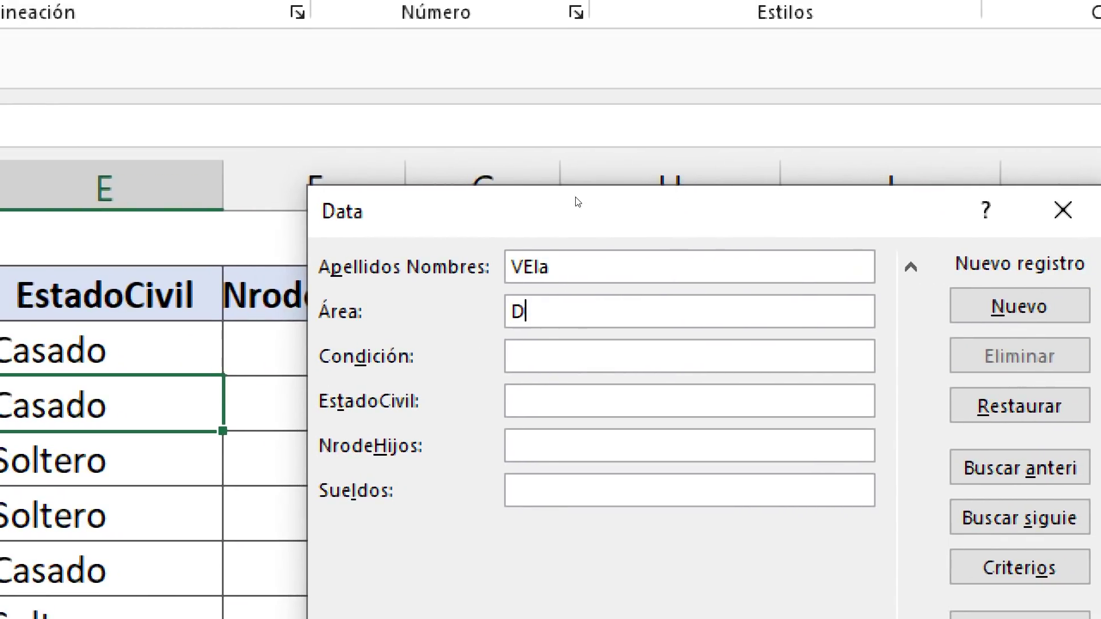
{"action": "type", "text": "ocente"}
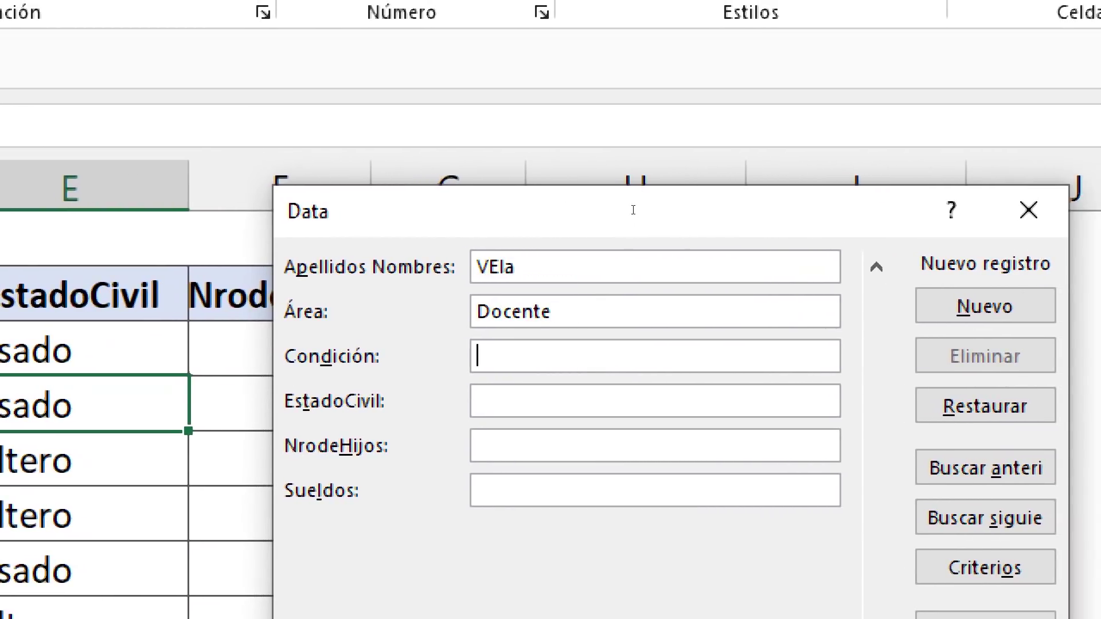
{"action": "type", "text": "Casado"}
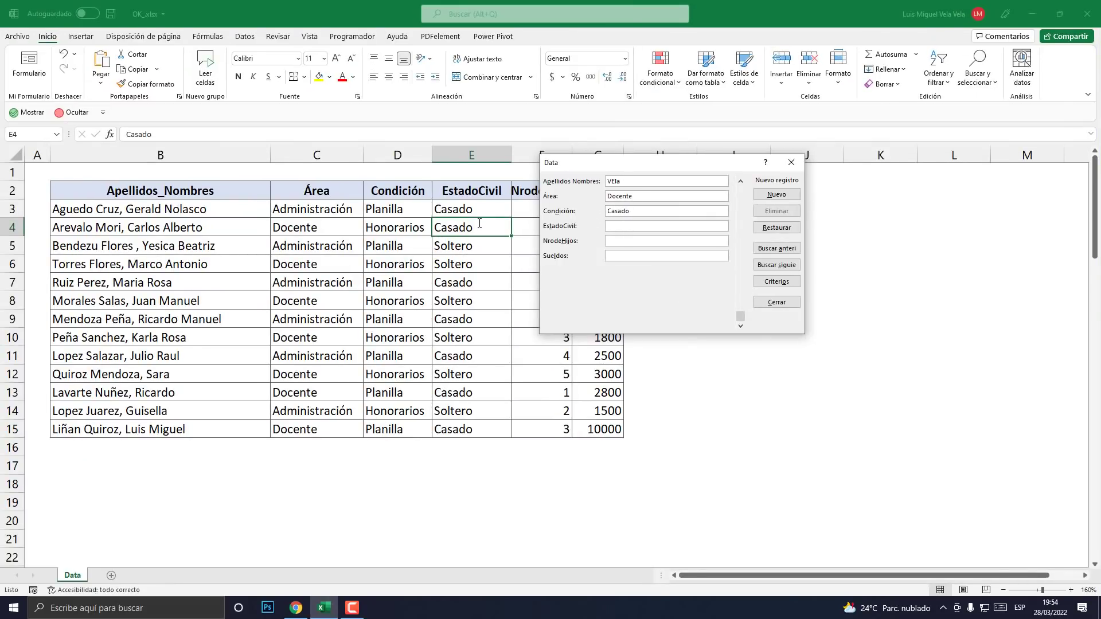
{"action": "key", "text": "shift+Home"}
{"action": "type", "text": "Pl"}
{"action": "left_click", "coordinate": [625, 242]}
{"action": "left_click_drag", "start_coordinate": [636, 162], "coordinate": [744, 159]}
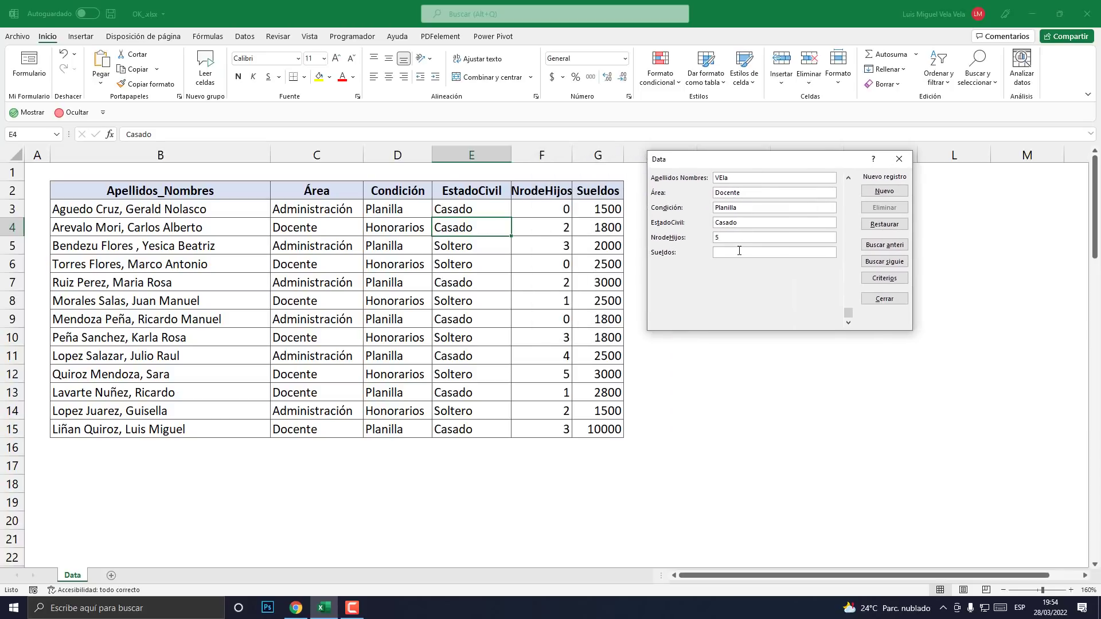
{"action": "type", "text": "200"}
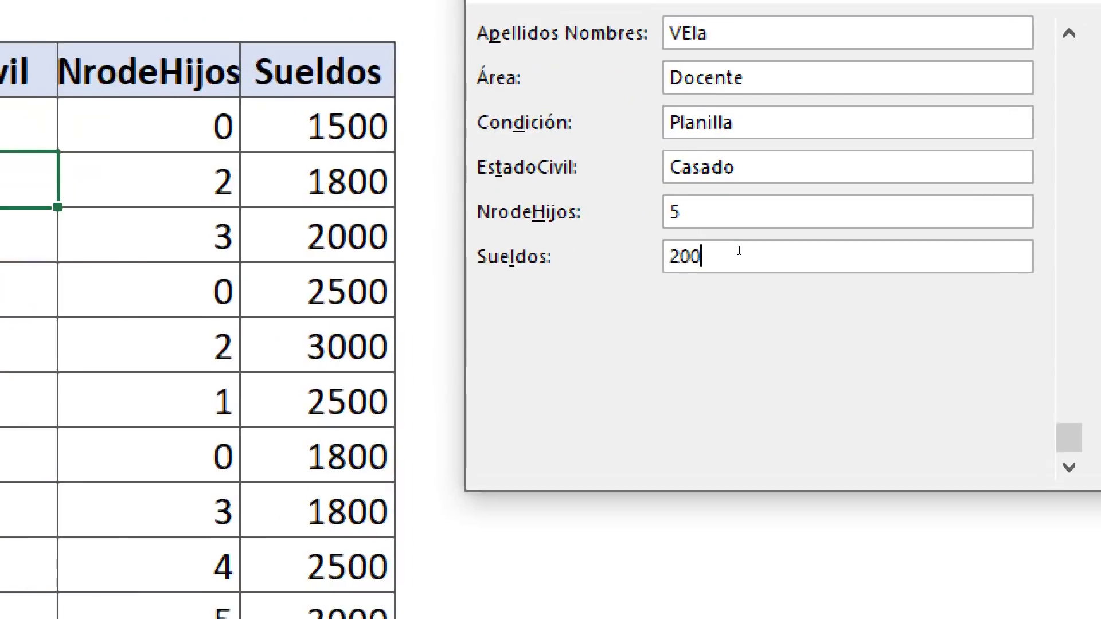
{"action": "type", "text": "0"}
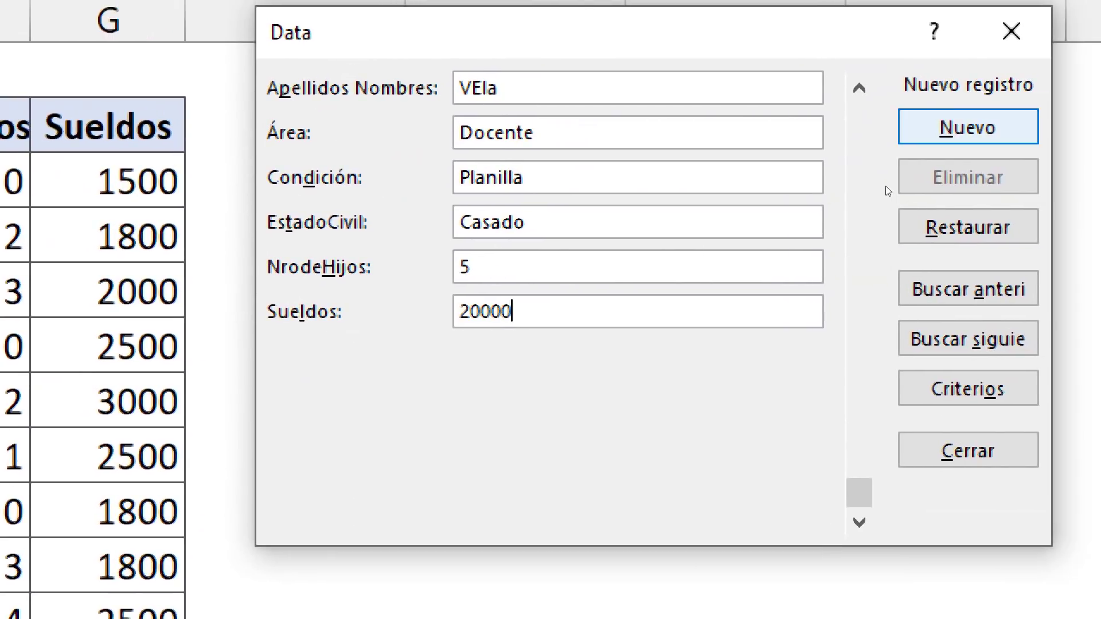
- Save the new record into row 16 and close the data form
{"action": "left_click", "coordinate": [889, 191]}
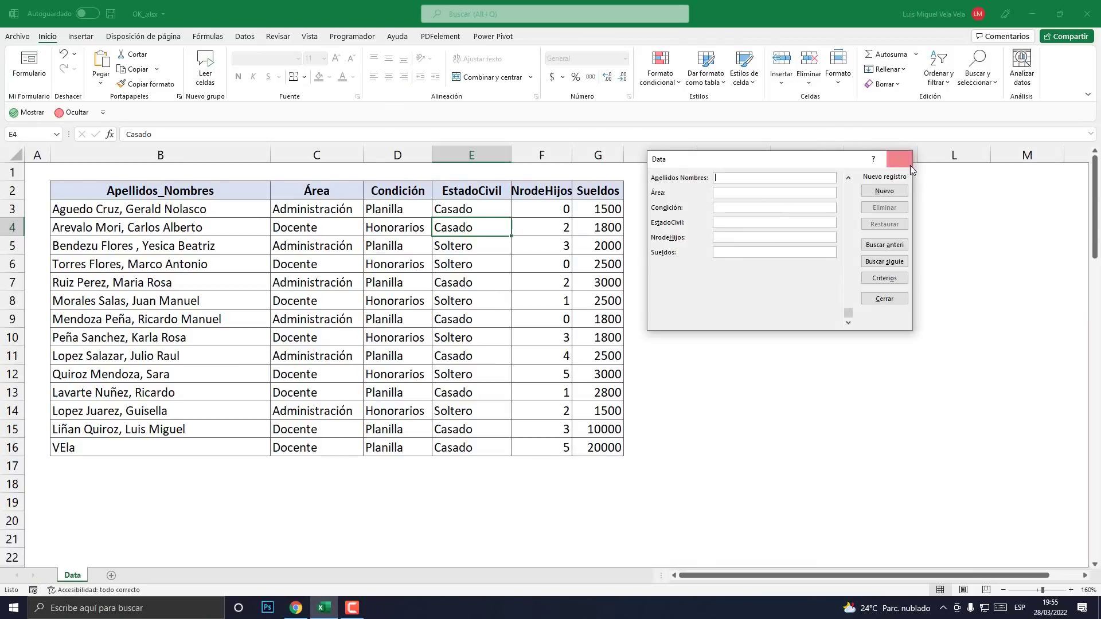
{"action": "left_click", "coordinate": [899, 158]}
{"action": "left_click", "coordinate": [537, 282]}
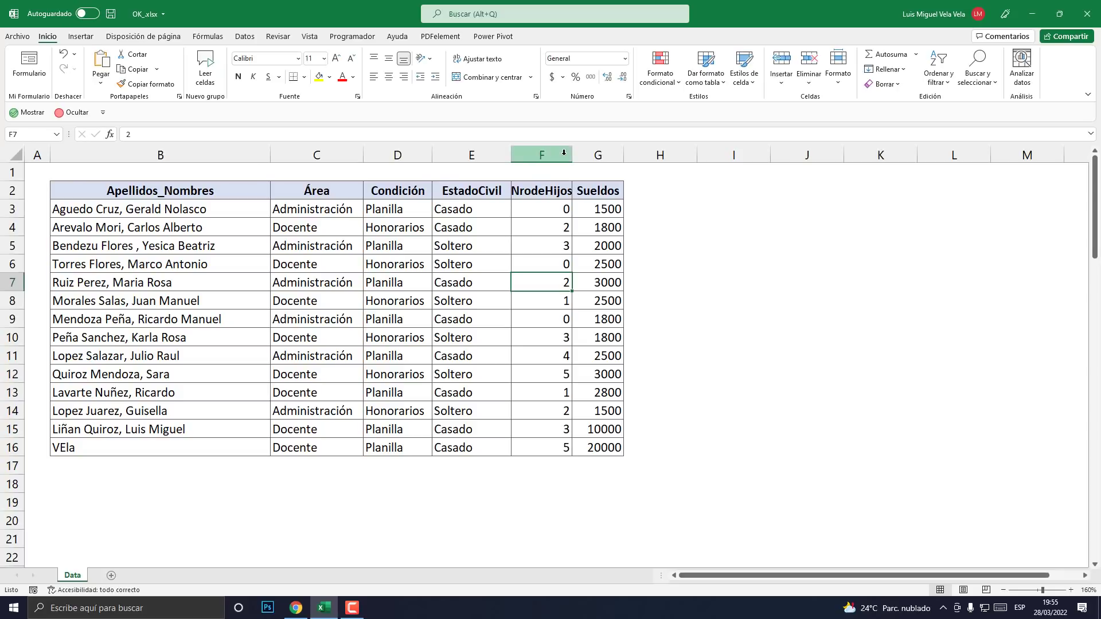
- Widen column F to fit the NrodeHijos header and select B2:G16
{"action": "left_click_drag", "start_coordinate": [572, 155], "coordinate": [612, 155]}
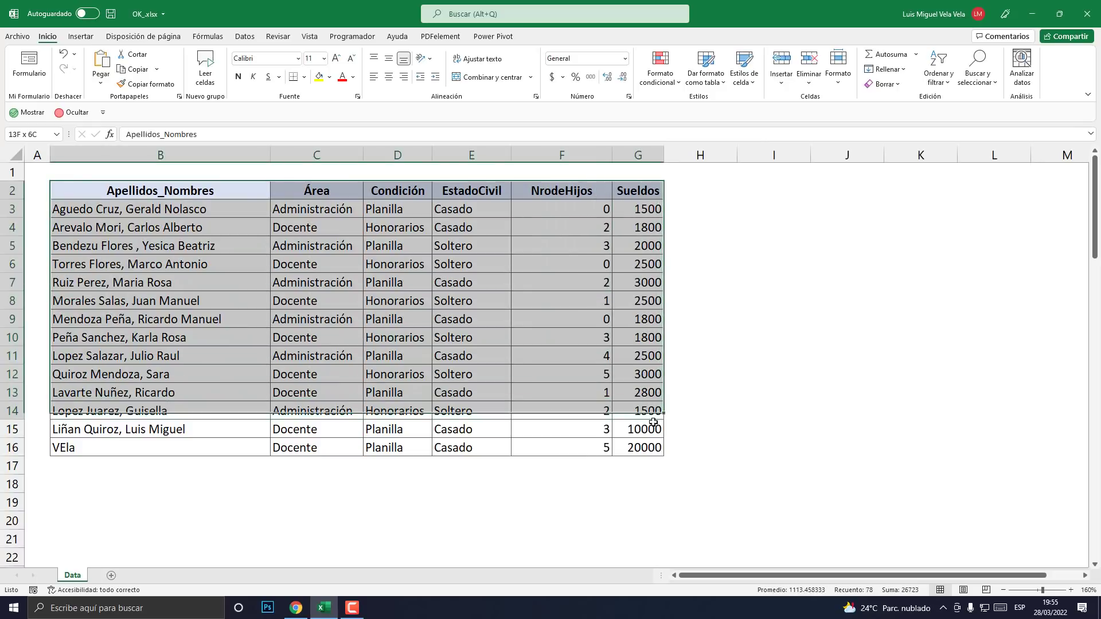
{"action": "left_click_drag", "start_coordinate": [133, 187], "coordinate": [639, 448]}
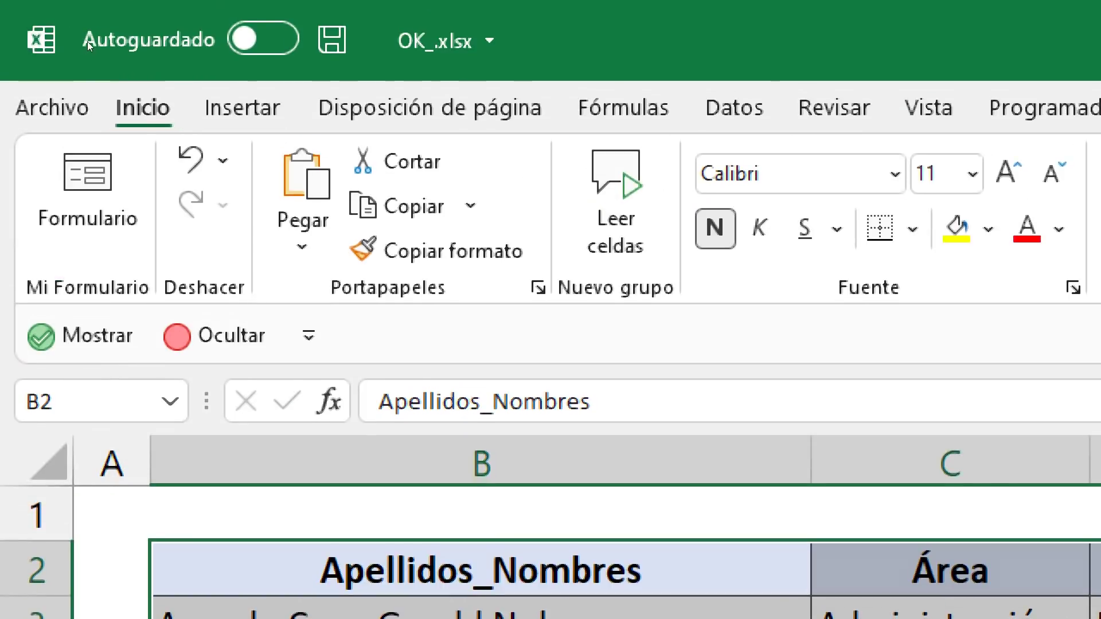
- Convert B2:G16 into a table with headers
{"action": "left_click", "coordinate": [81, 36]}
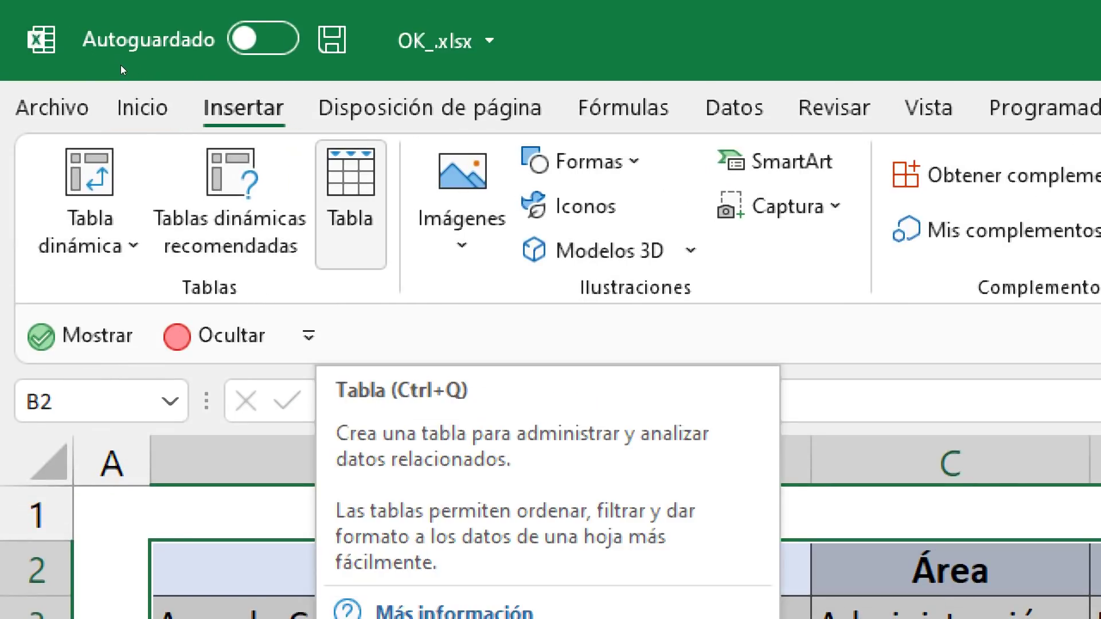
{"action": "left_click", "coordinate": [118, 63]}
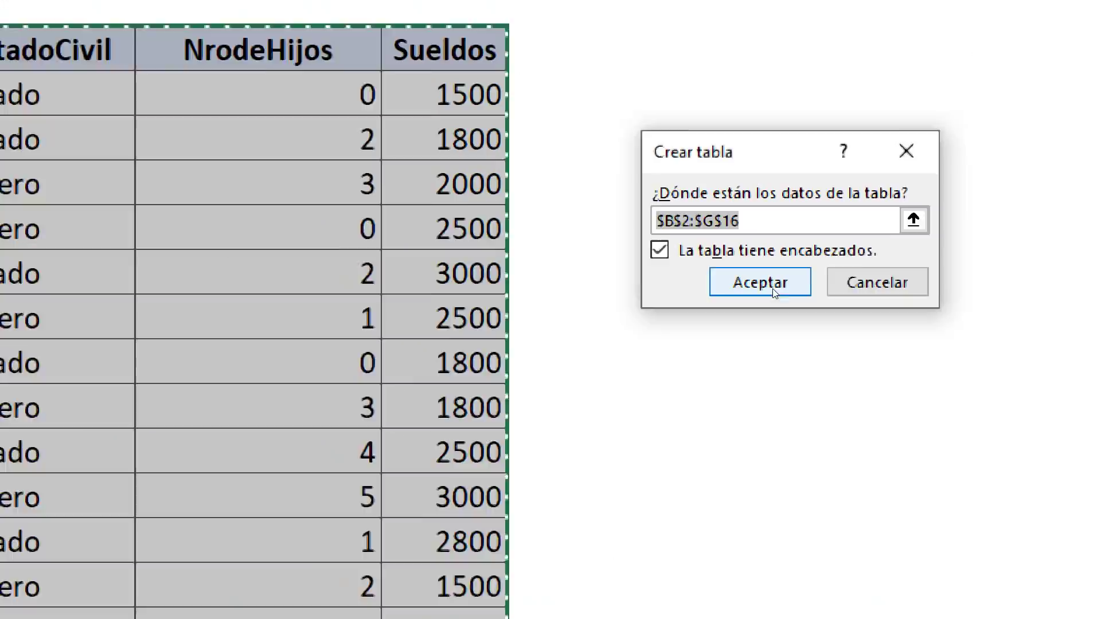
{"action": "left_click", "coordinate": [767, 288]}
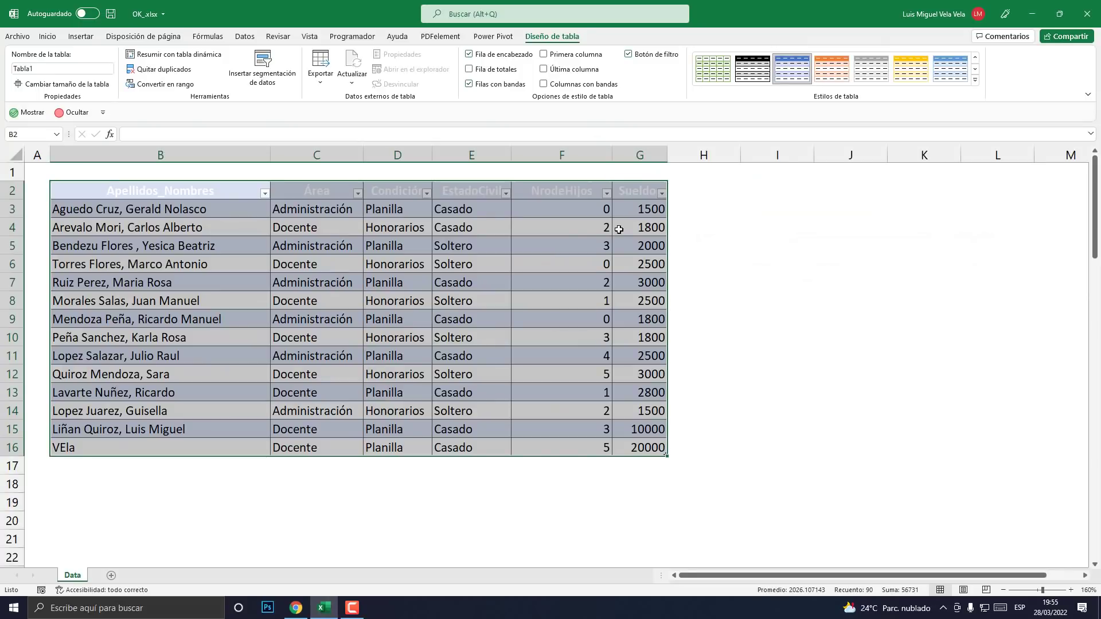
- Make the table's header text black and the header row taller
{"action": "left_click_drag", "start_coordinate": [204, 195], "coordinate": [647, 191]}
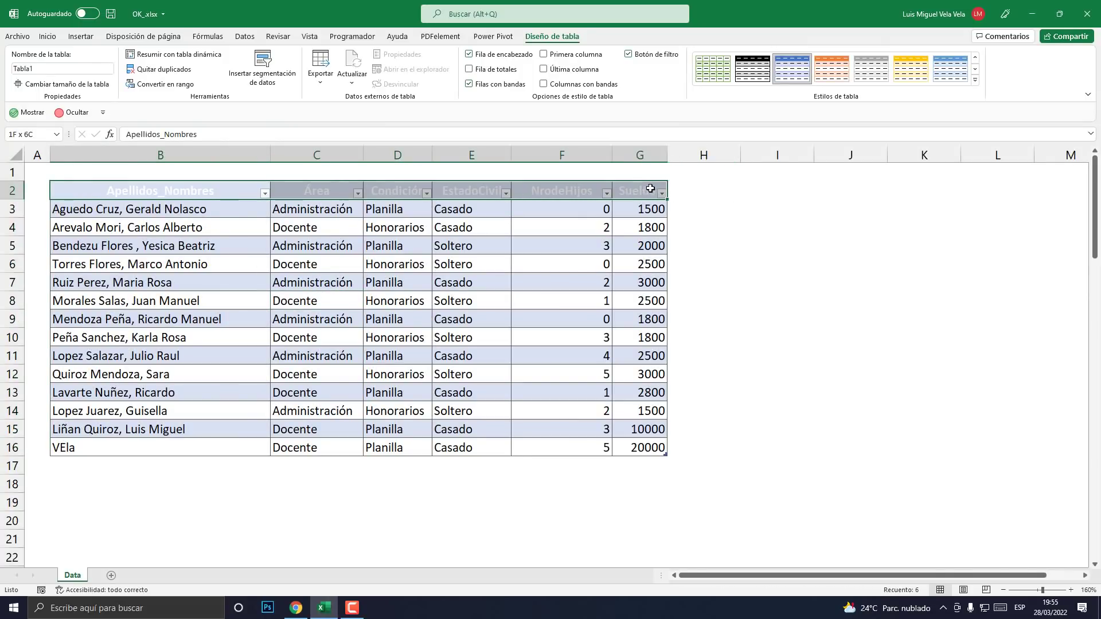
{"action": "left_click", "coordinate": [48, 37]}
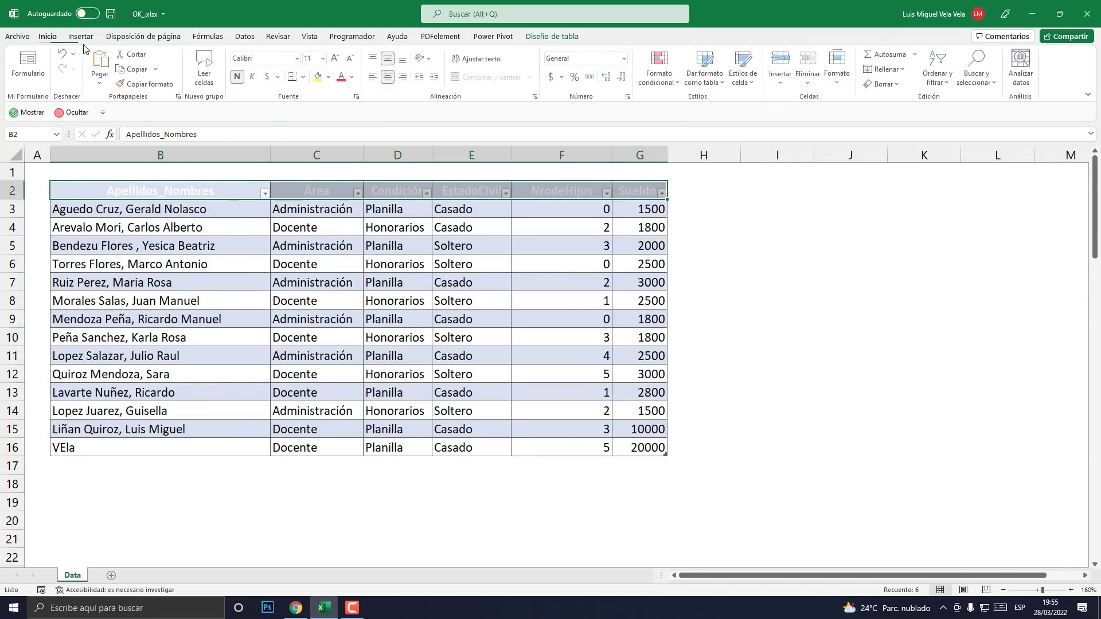
{"action": "left_click", "coordinate": [353, 77]}
{"action": "left_click", "coordinate": [352, 124]}
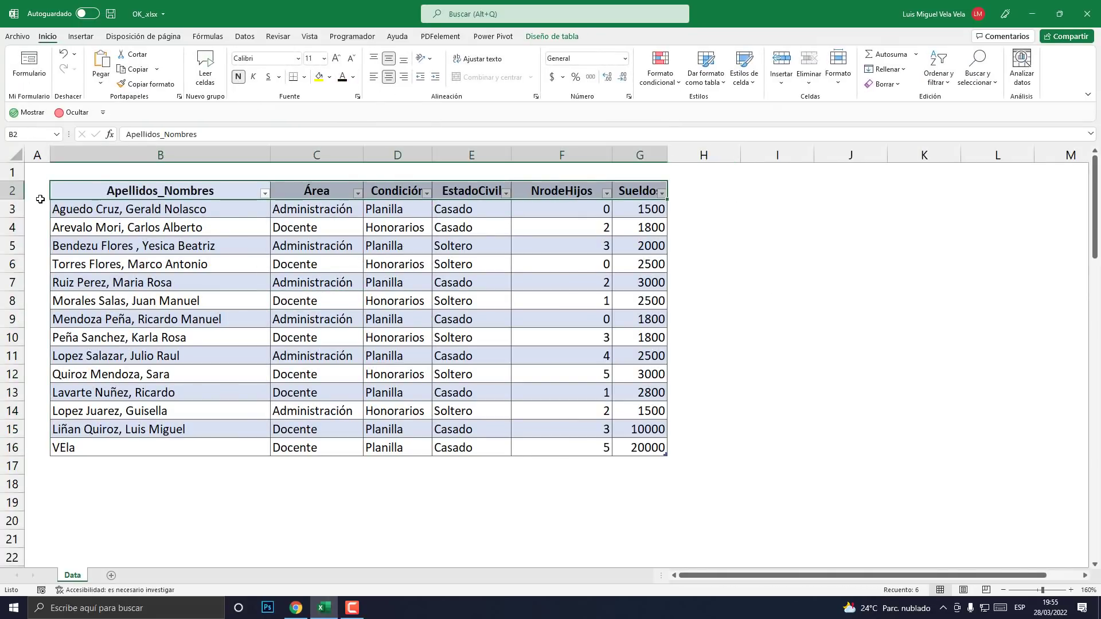
{"action": "left_click_drag", "start_coordinate": [19, 201], "coordinate": [20, 227]}
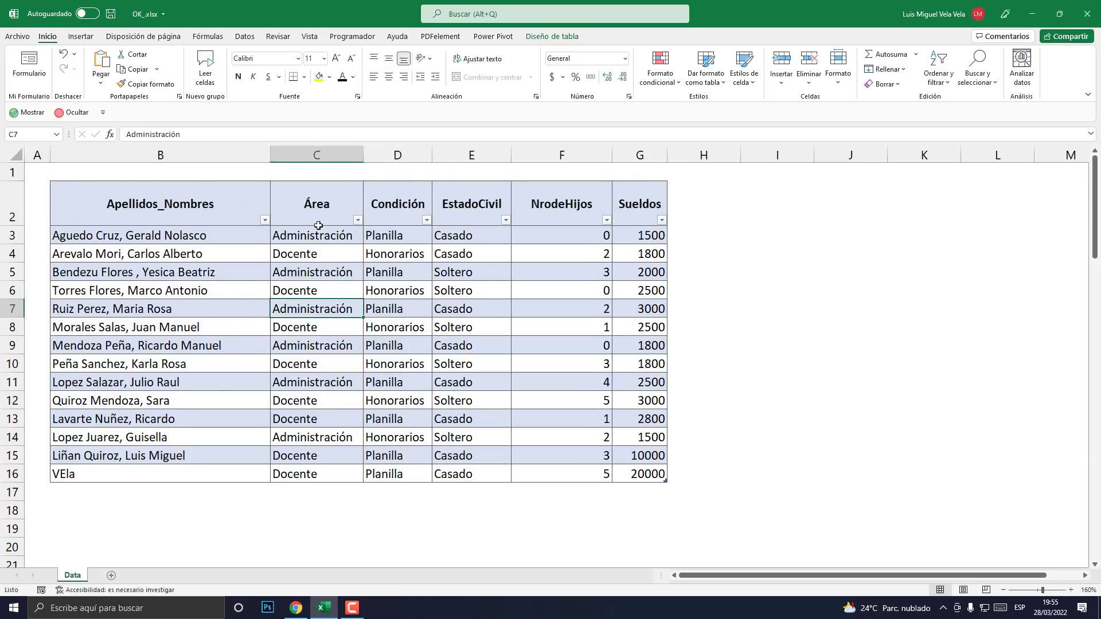
- Fill the header cells B2:F2 with yellow
{"action": "left_click_drag", "start_coordinate": [373, 210], "coordinate": [562, 206]}
{"action": "left_click", "coordinate": [320, 77]}
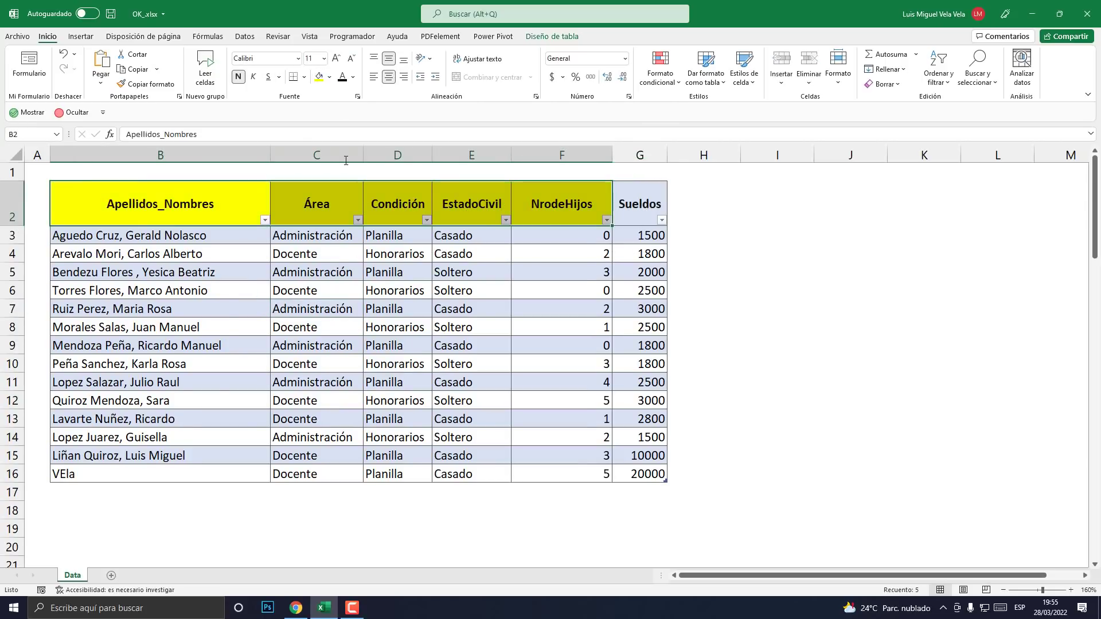
{"action": "left_click", "coordinate": [404, 290]}
- Insert a new column before Sueldos and name it Bono
{"action": "left_click", "coordinate": [622, 203]}
{"action": "left_click", "coordinate": [641, 201]}
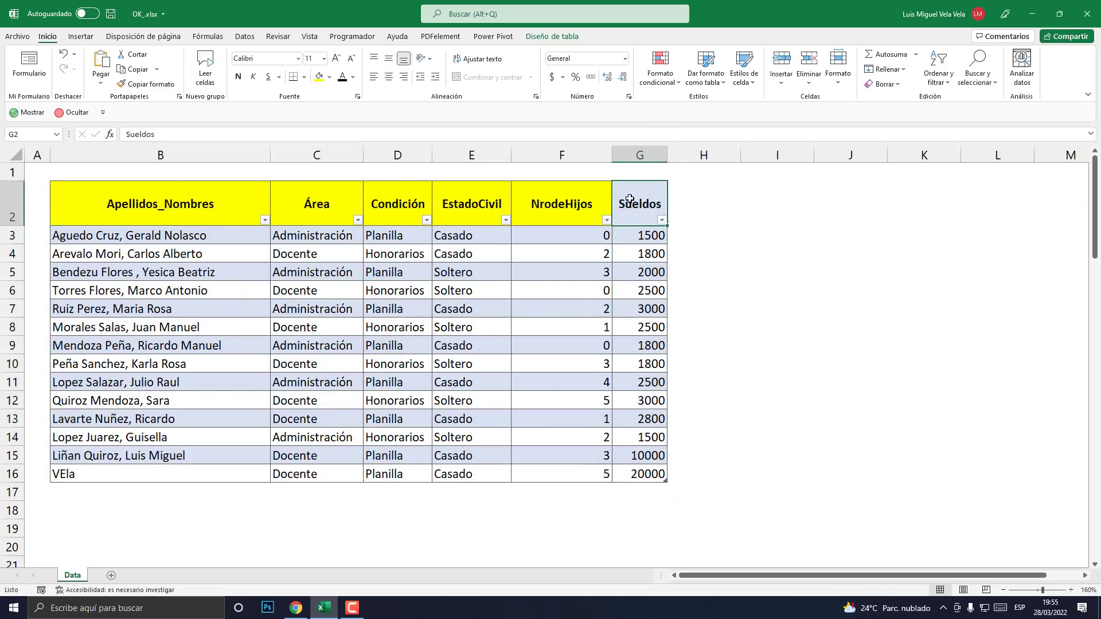
{"action": "left_click", "coordinate": [654, 155]}
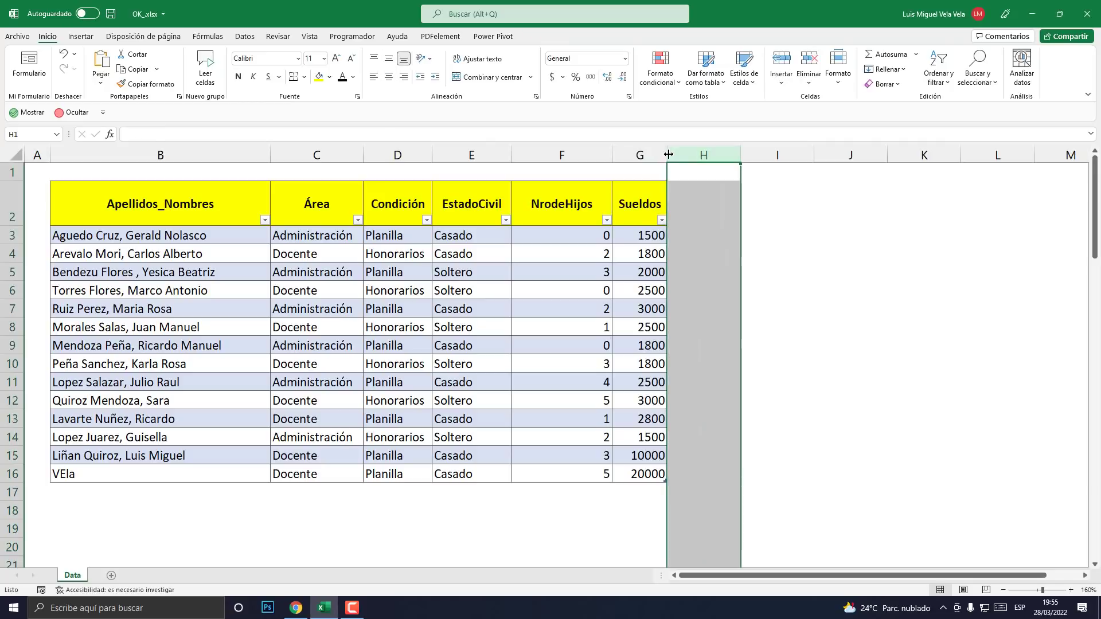
{"action": "right_click", "coordinate": [657, 158]}
{"action": "left_click", "coordinate": [691, 247]}
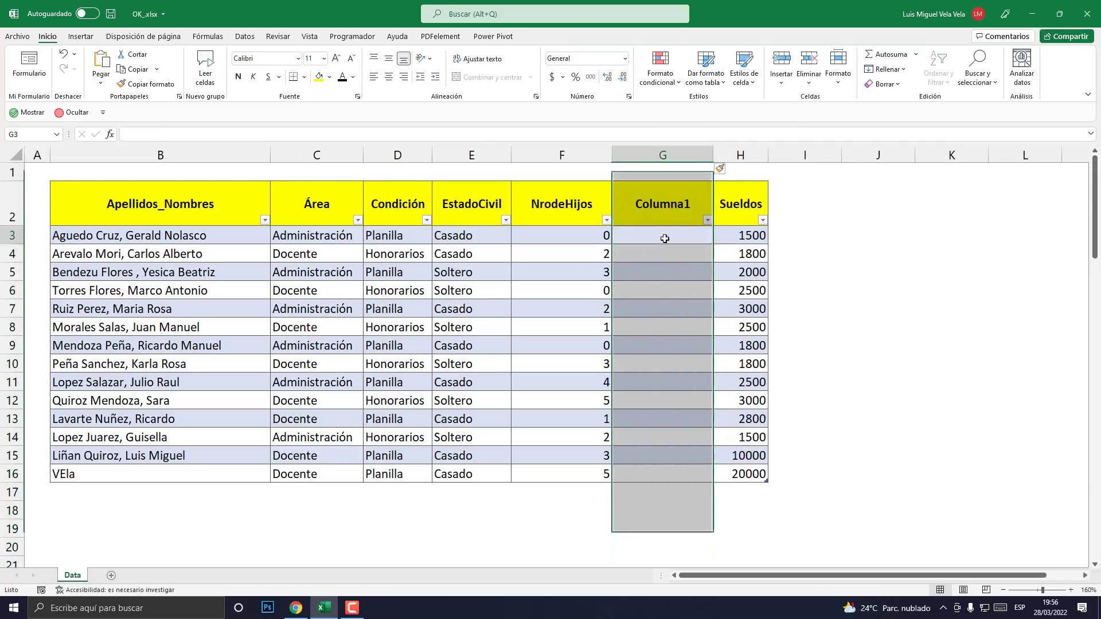
{"action": "left_click", "coordinate": [655, 212]}
{"action": "type", "text": "Bono"}
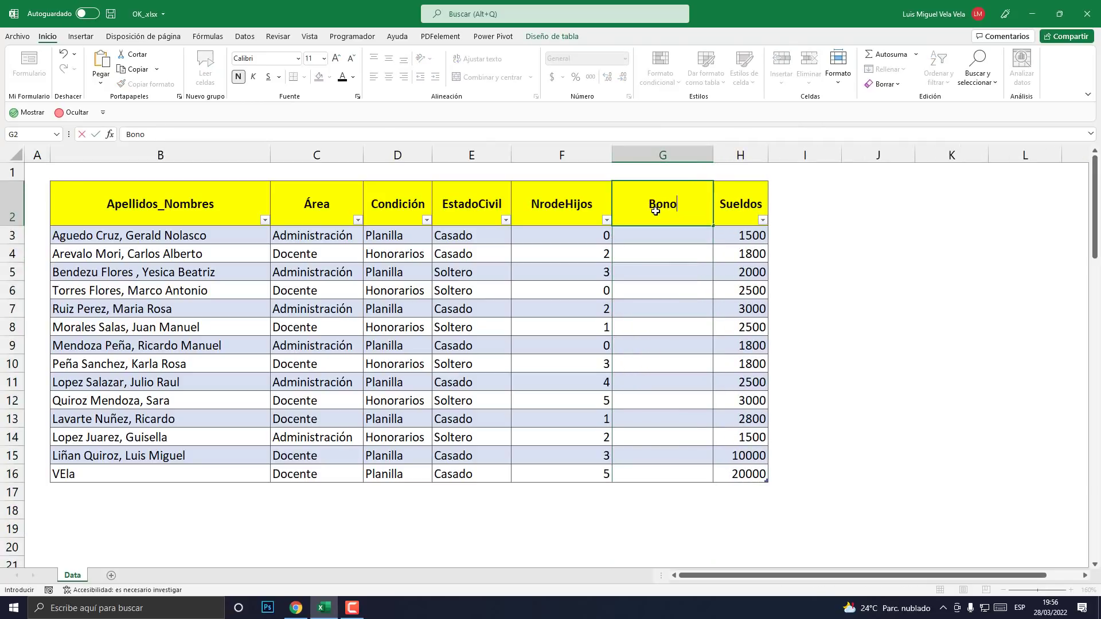
{"action": "key", "text": "Return"}
- Insert another column headed Sueldos and rename the old salary header to Total
{"action": "left_click", "coordinate": [710, 155]}
{"action": "left_click", "coordinate": [738, 155]}
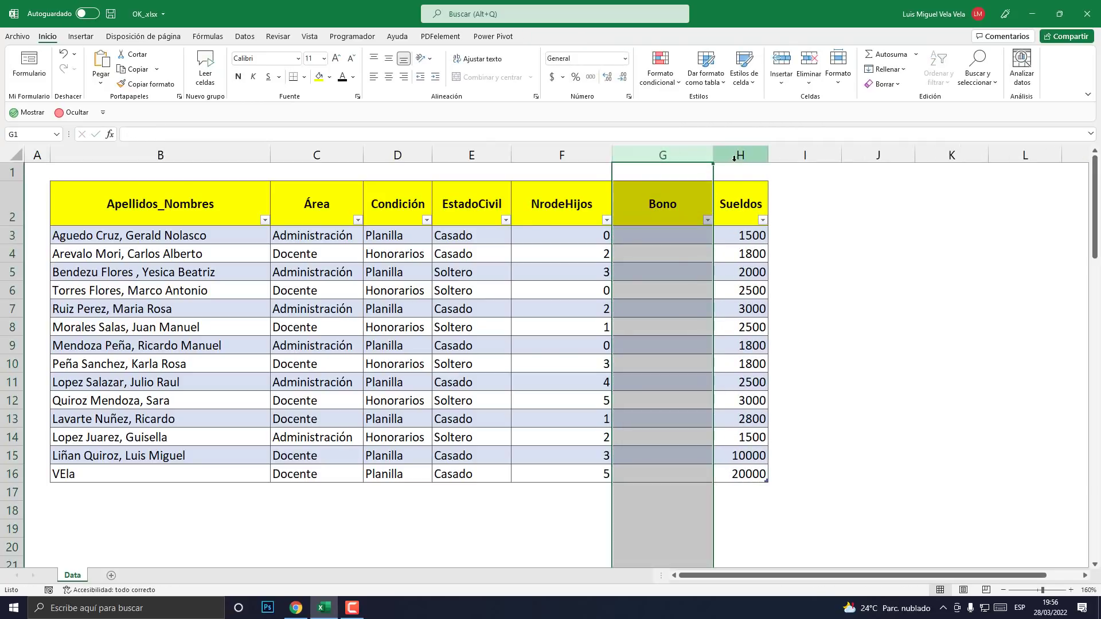
{"action": "right_click", "coordinate": [740, 155]}
{"action": "left_click", "coordinate": [790, 252]}
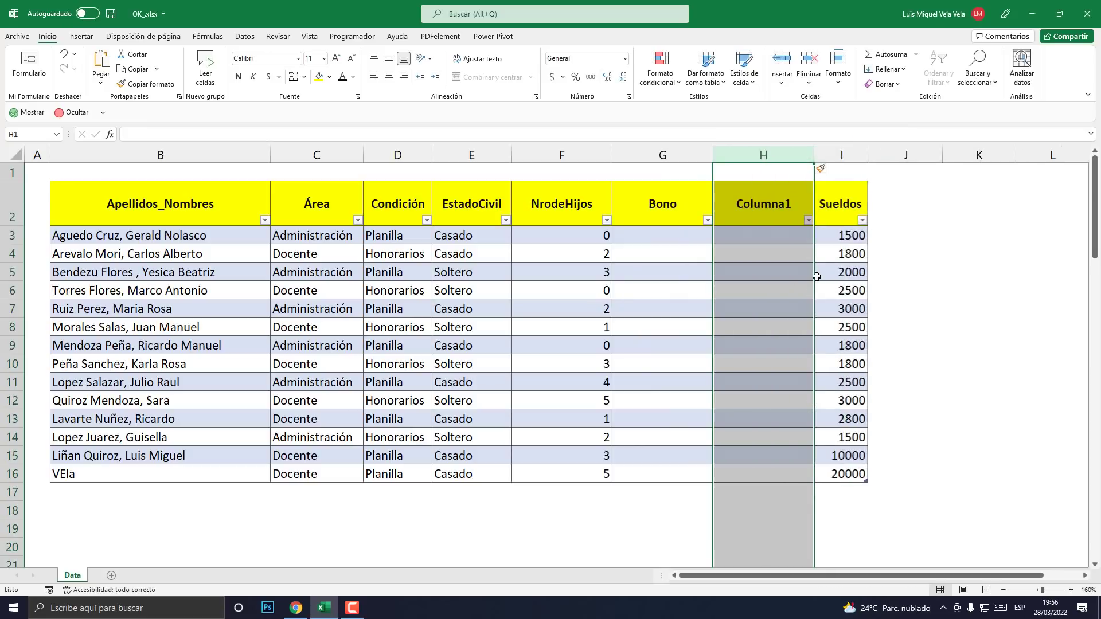
{"action": "left_click", "coordinate": [775, 218]}
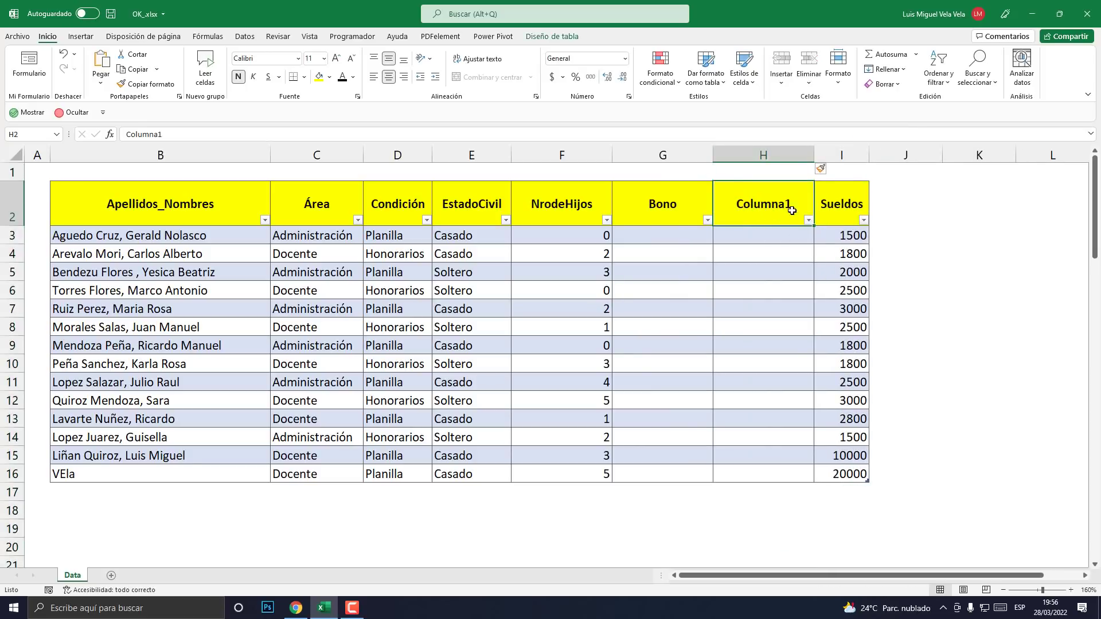
{"action": "type", "text": "Sel"}
{"action": "key", "text": "BackSpace"}
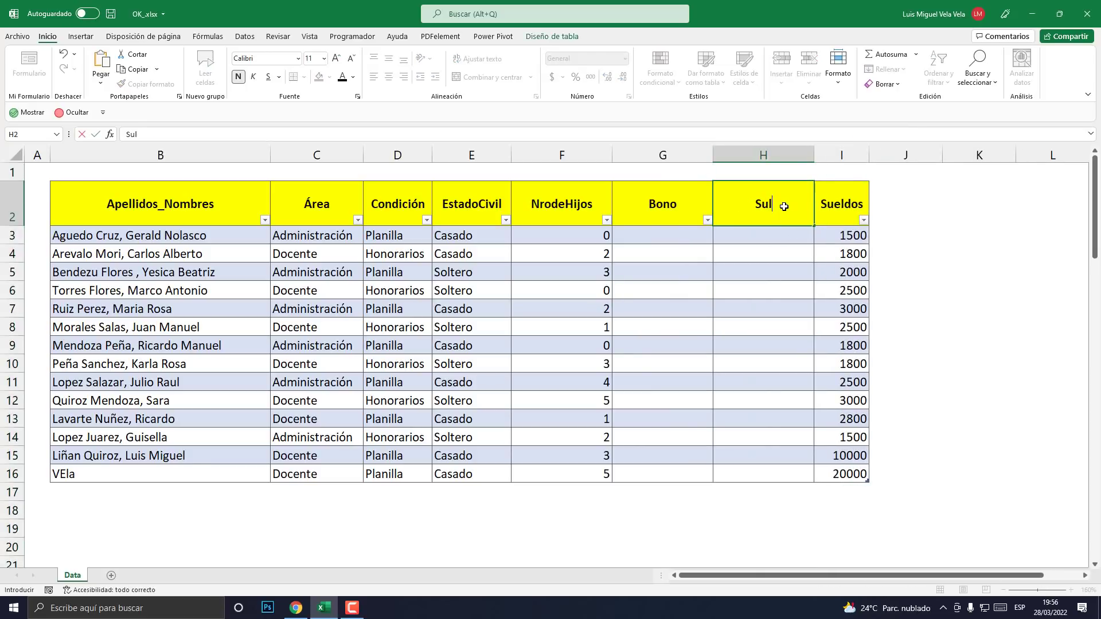
{"action": "key", "text": "BackSpace"}
{"action": "type", "text": "ueldos"}
{"action": "key", "text": "Return"}
{"action": "left_click", "coordinate": [832, 207]}
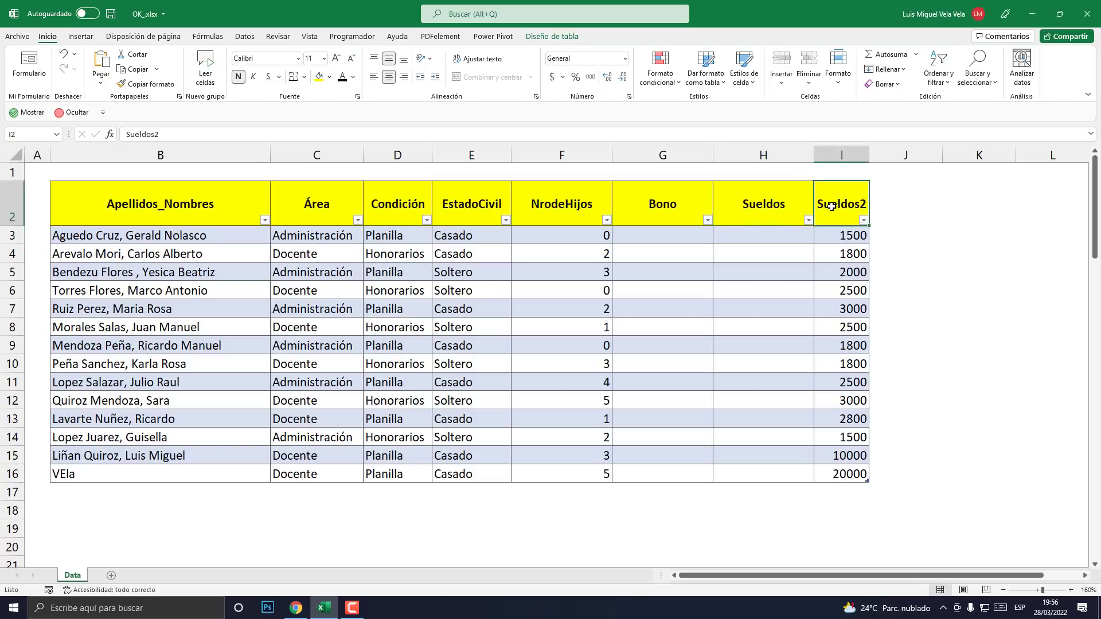
{"action": "type", "text": "Total"}
{"action": "key", "text": "Return"}
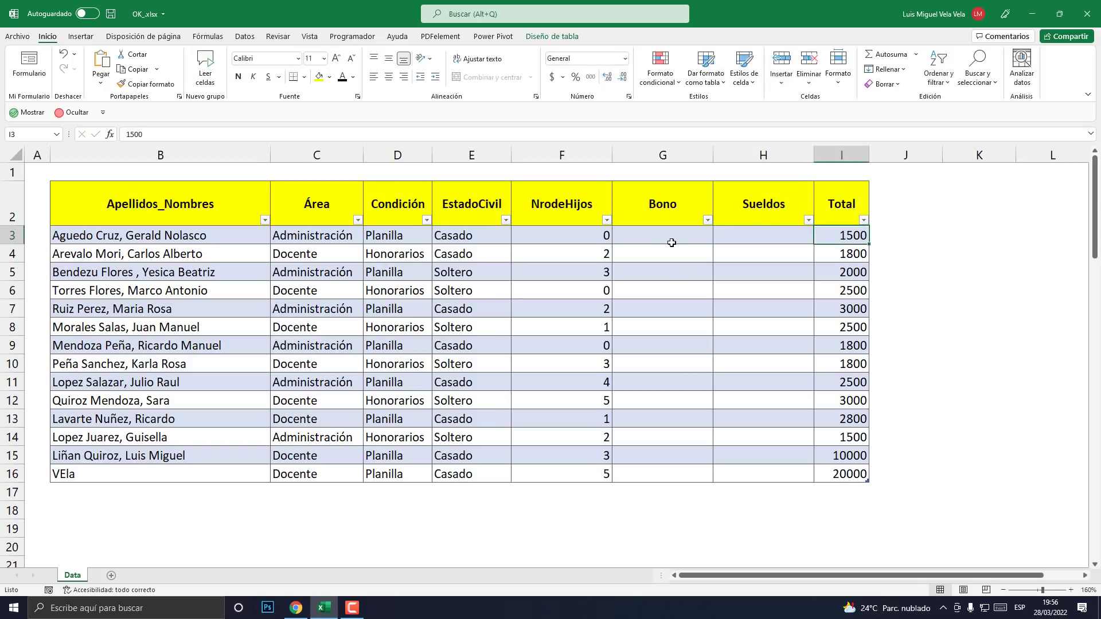
- Enter a Bono of 10 in every cell G3:G16
{"action": "left_click", "coordinate": [670, 236]}
{"action": "type", "text": "10 10"}
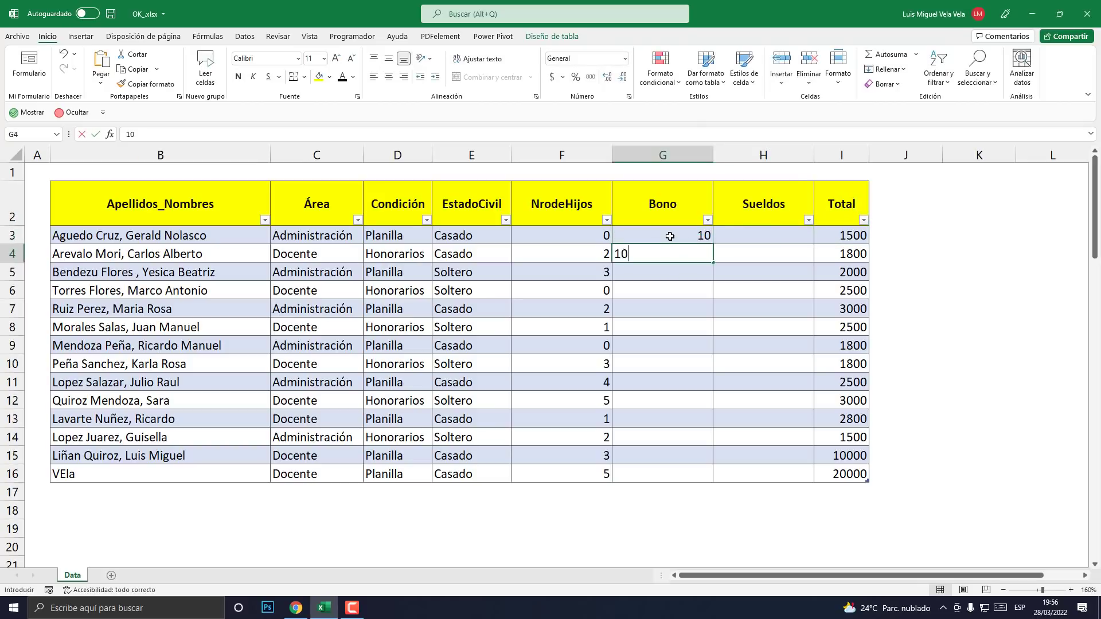
{"action": "type", "text": " 10 10 10 10"}
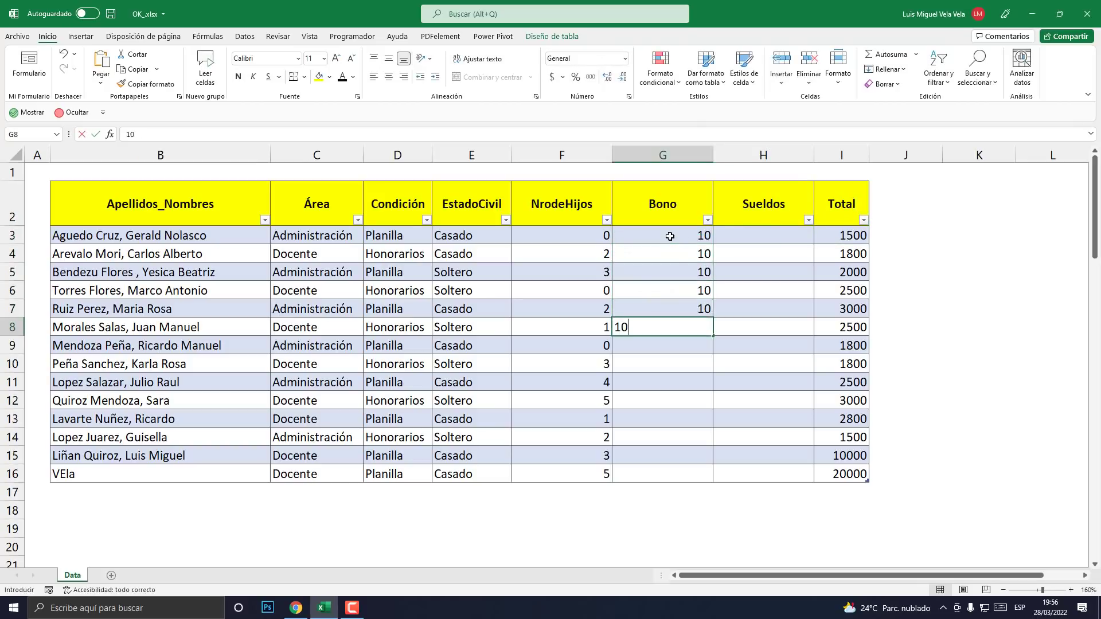
{"action": "type", "text": " 10 10 10 10"}
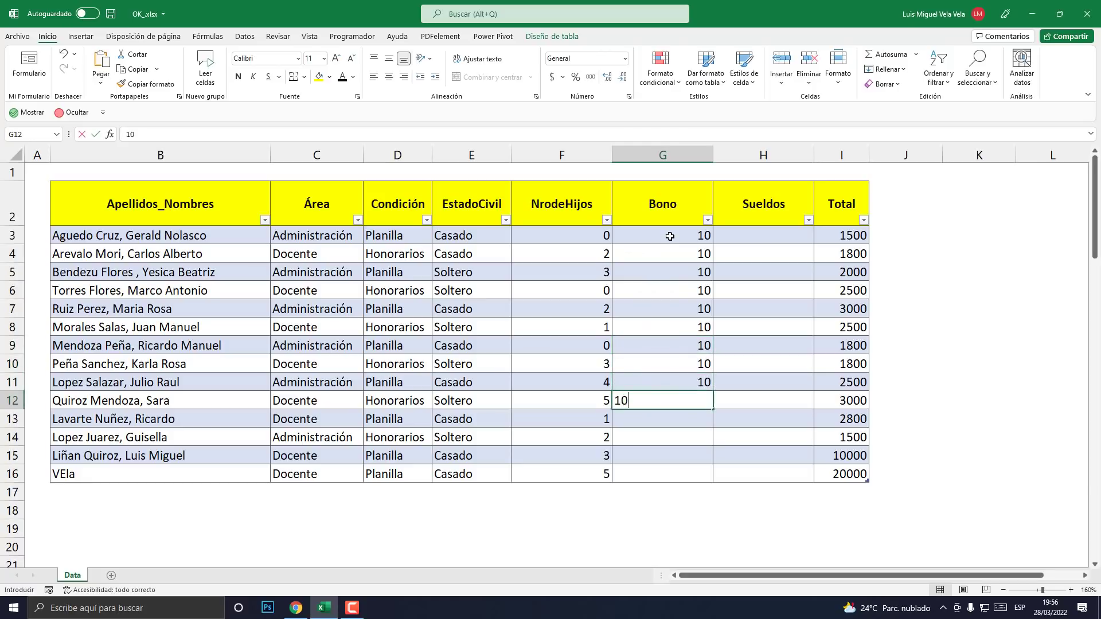
{"action": "type", "text": " 10 10 10 10"}
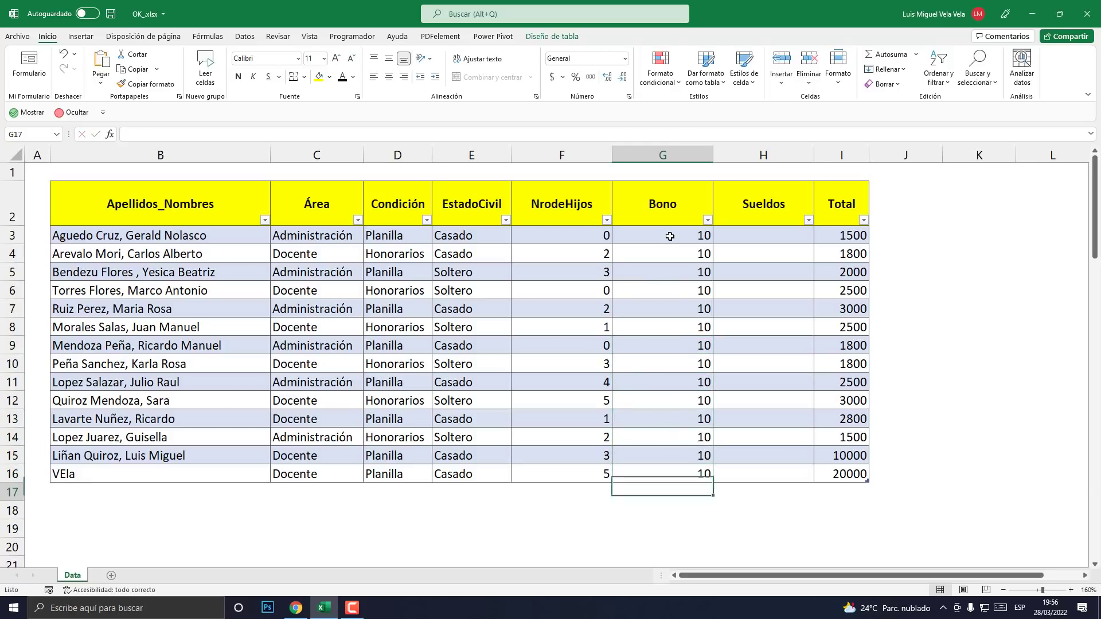
{"action": "key", "text": "Return"}
- Copy the salaries from I3:I16 into the Sueldos column starting at H3
{"action": "left_click", "coordinate": [760, 235]}
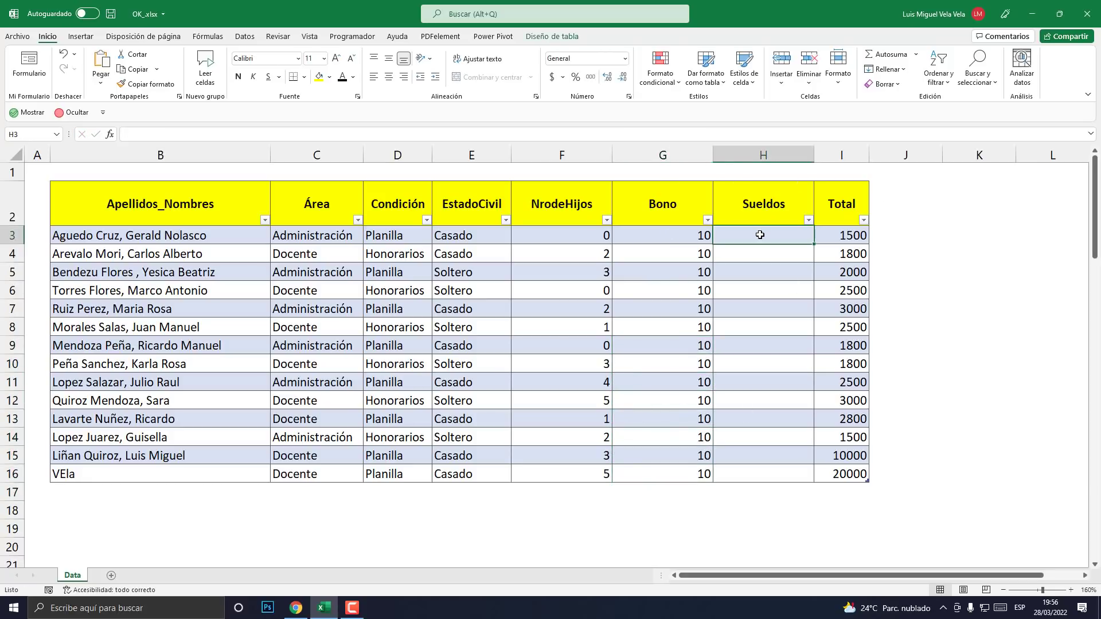
{"action": "left_click_drag", "start_coordinate": [843, 236], "coordinate": [843, 474]}
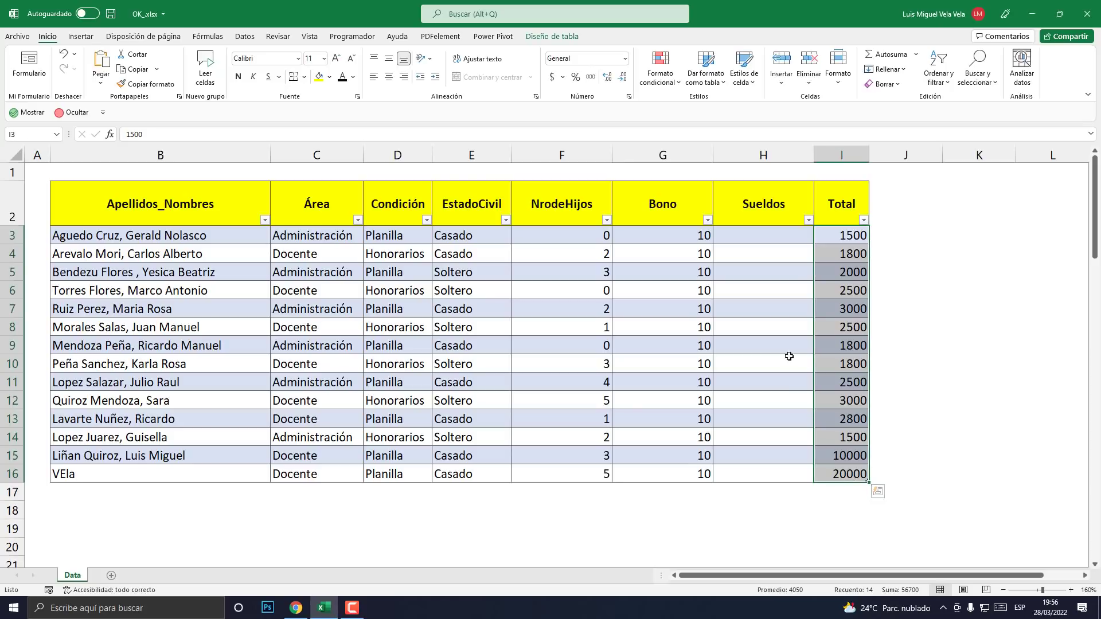
{"action": "key", "text": "ctrl+c"}
{"action": "left_click", "coordinate": [763, 235]}
{"action": "key", "text": "ctrl+v"}
{"action": "left_click", "coordinate": [852, 236]}
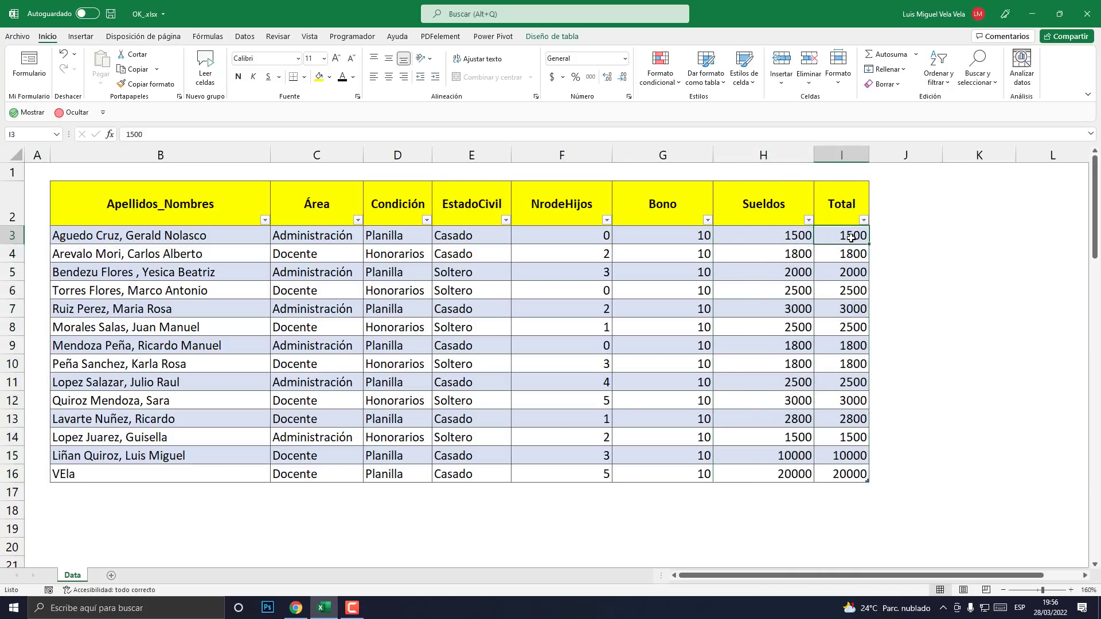
{"action": "type", "text": "="}
{"action": "left_click", "coordinate": [666, 231]}
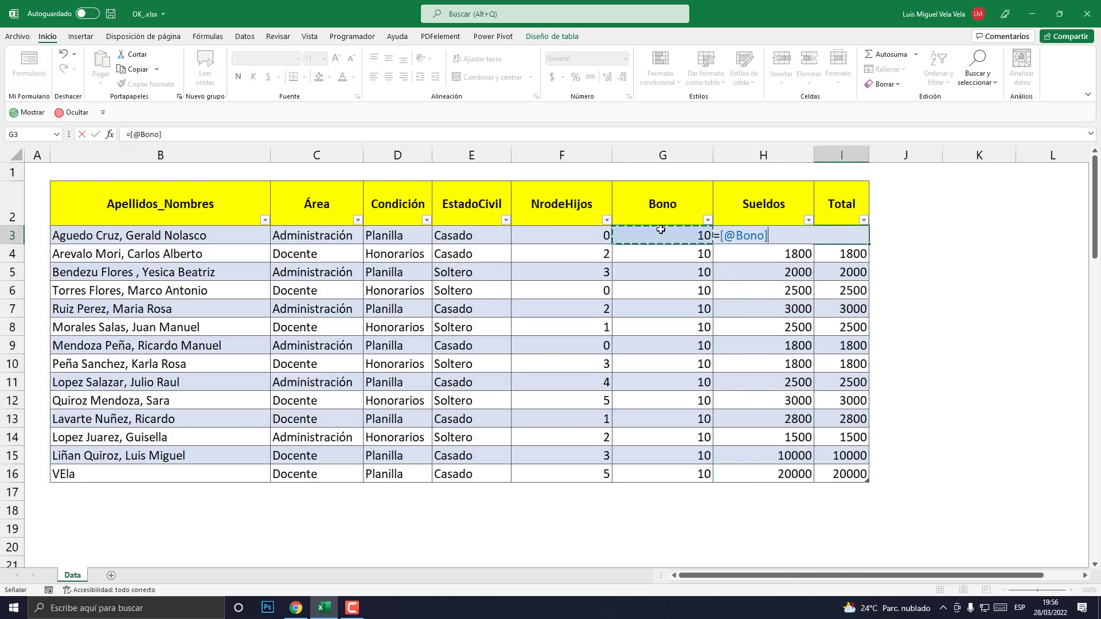
{"action": "type", "text": "+"}
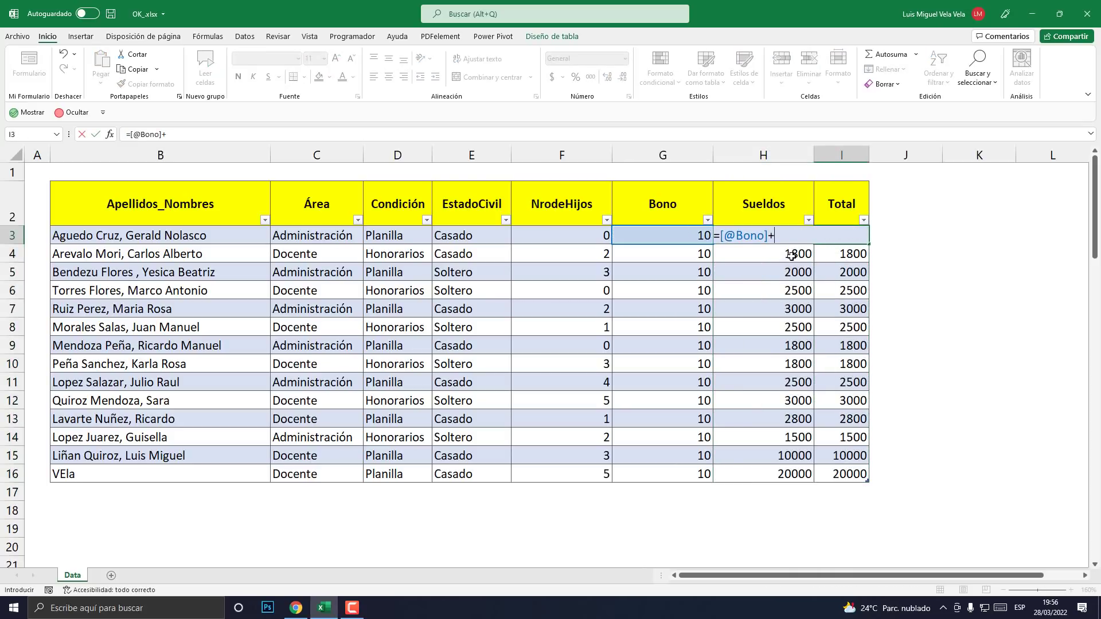
{"action": "left_click", "coordinate": [791, 256]}
{"action": "left_click", "coordinate": [181, 133]}
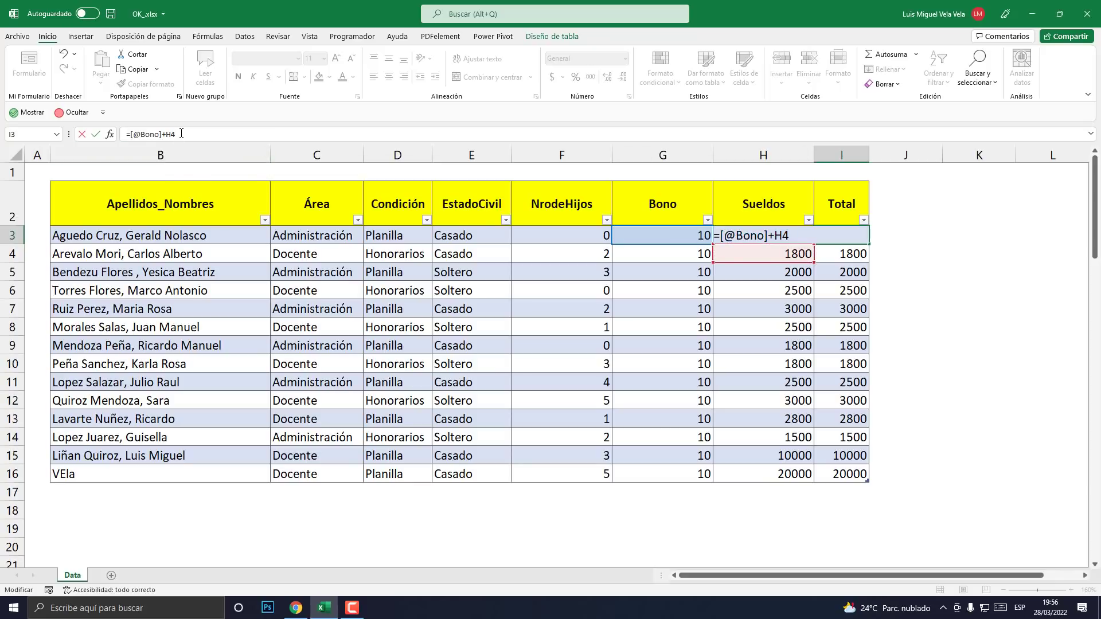
{"action": "key", "text": "BackSpace"}
{"action": "type", "text": "3"}
{"action": "key", "text": "ctrl+Return"}
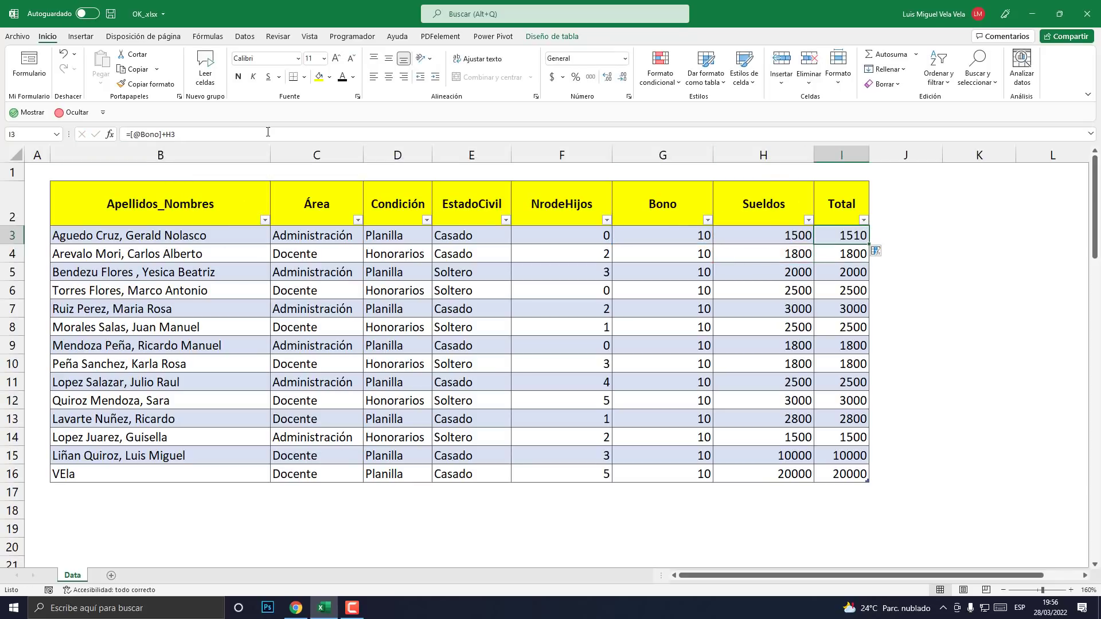
{"action": "double_click", "coordinate": [829, 235]}
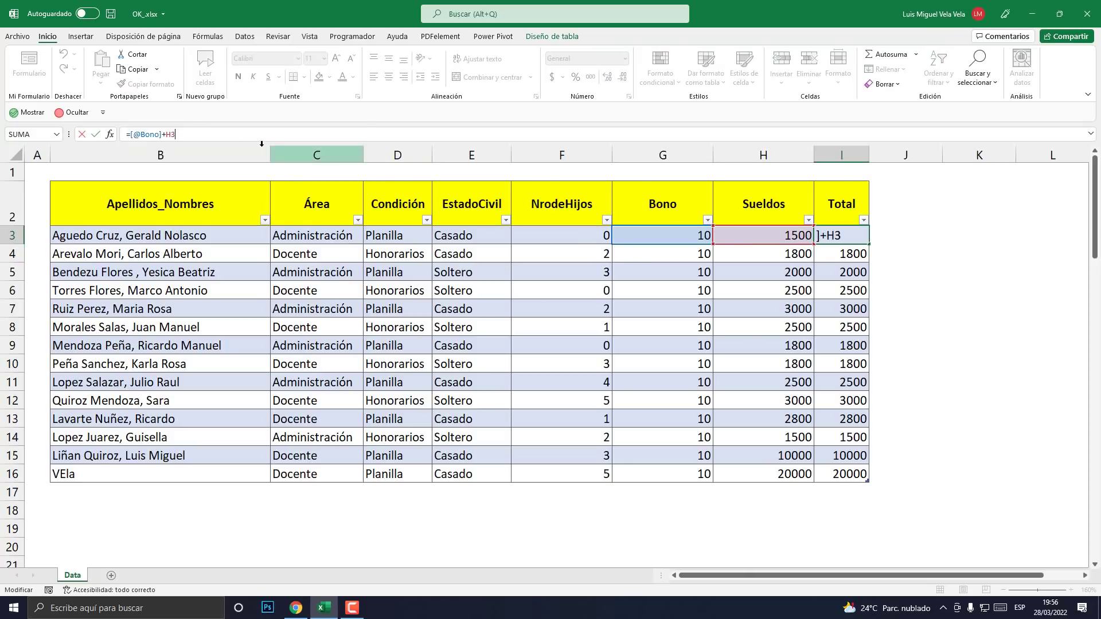
{"action": "key", "text": "Return"}
- Copy the Total formula down to I16 and check the results
{"action": "left_click", "coordinate": [841, 236]}
{"action": "double_click", "coordinate": [869, 244]}
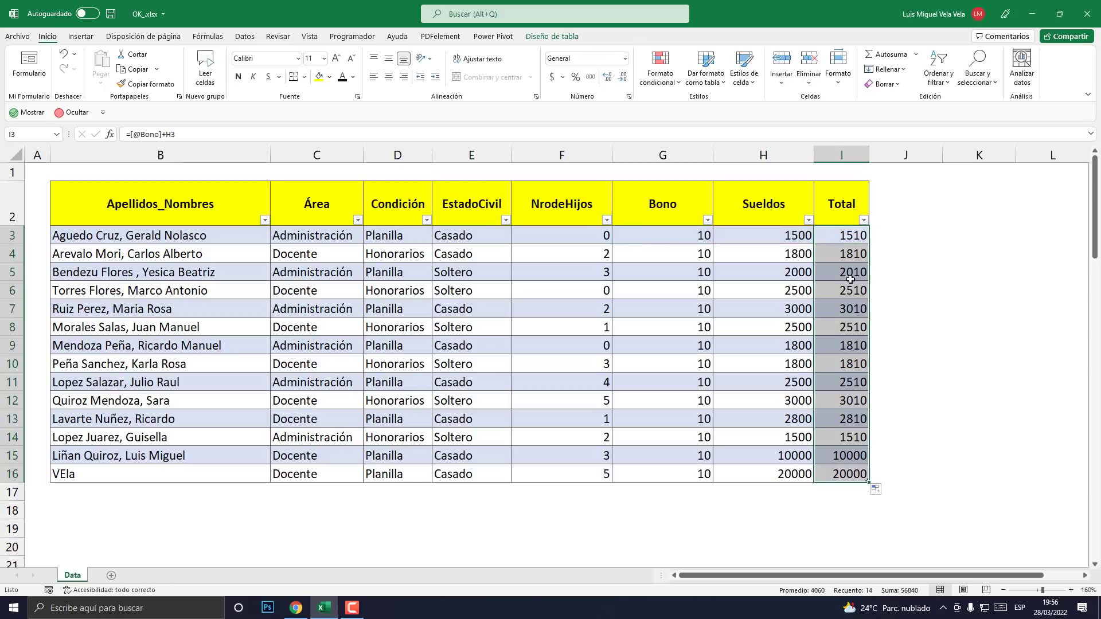
{"action": "left_click", "coordinate": [850, 304]}
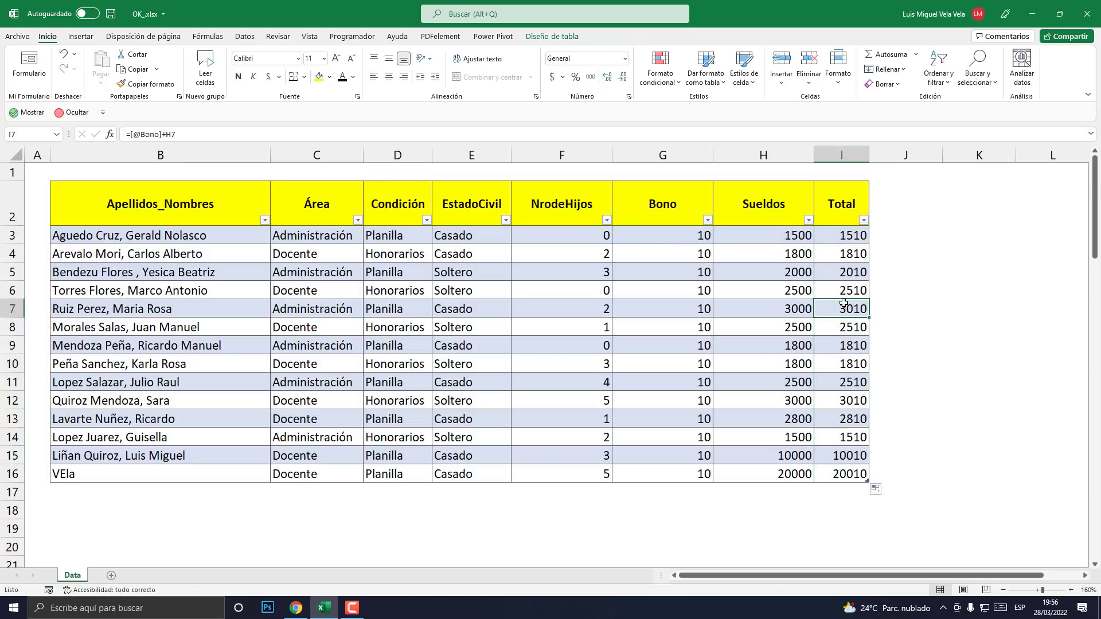
{"action": "left_click", "coordinate": [843, 154]}
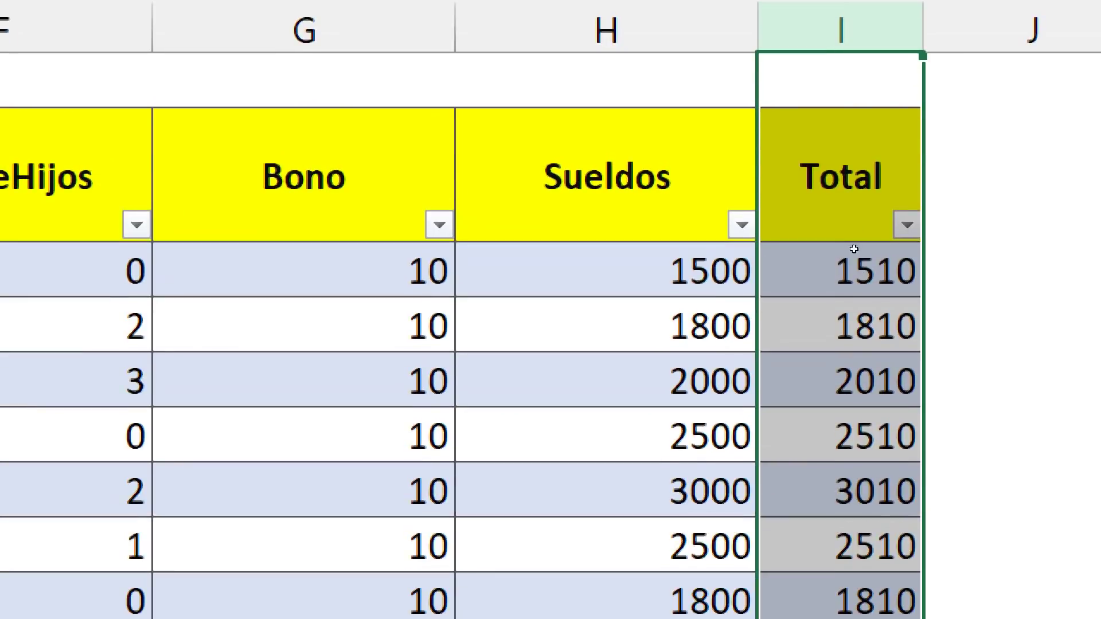
{"action": "left_click", "coordinate": [845, 231]}
{"action": "key", "text": "Down"}
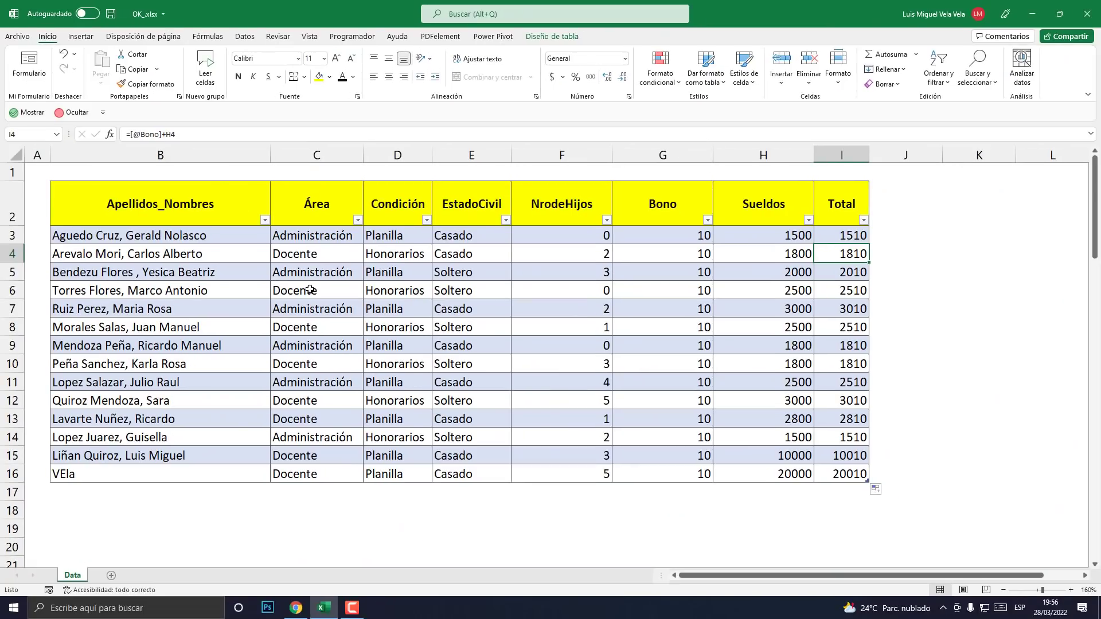
- Select a table cell and move the Data form, at record 1 of 14, over the table
{"action": "left_click", "coordinate": [423, 320]}
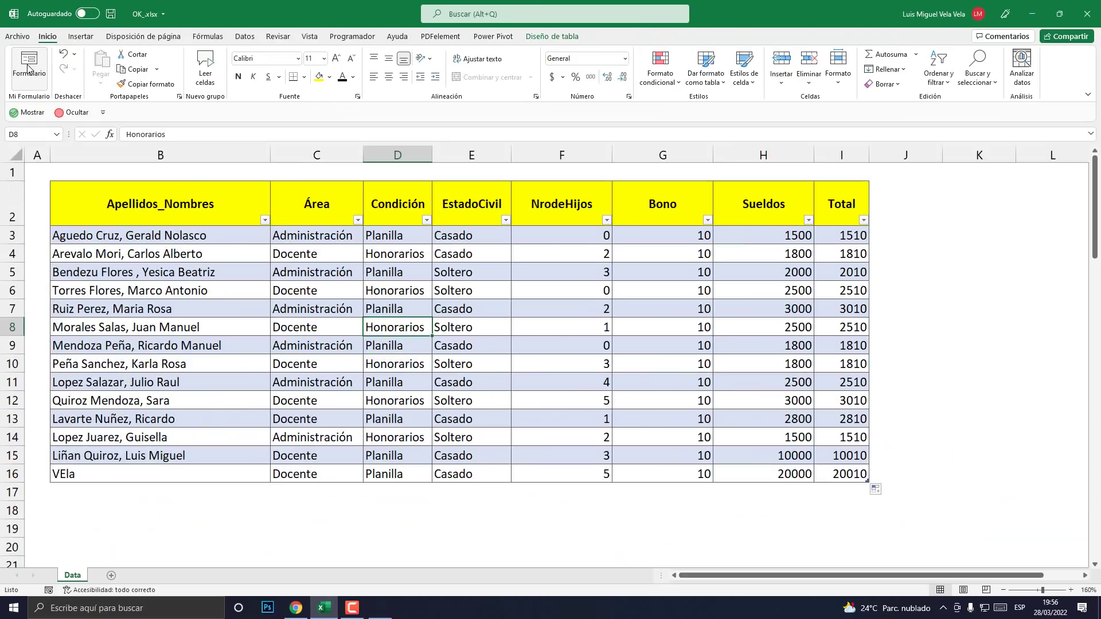
{"action": "left_click_drag", "start_coordinate": [777, 158], "coordinate": [675, 146]}
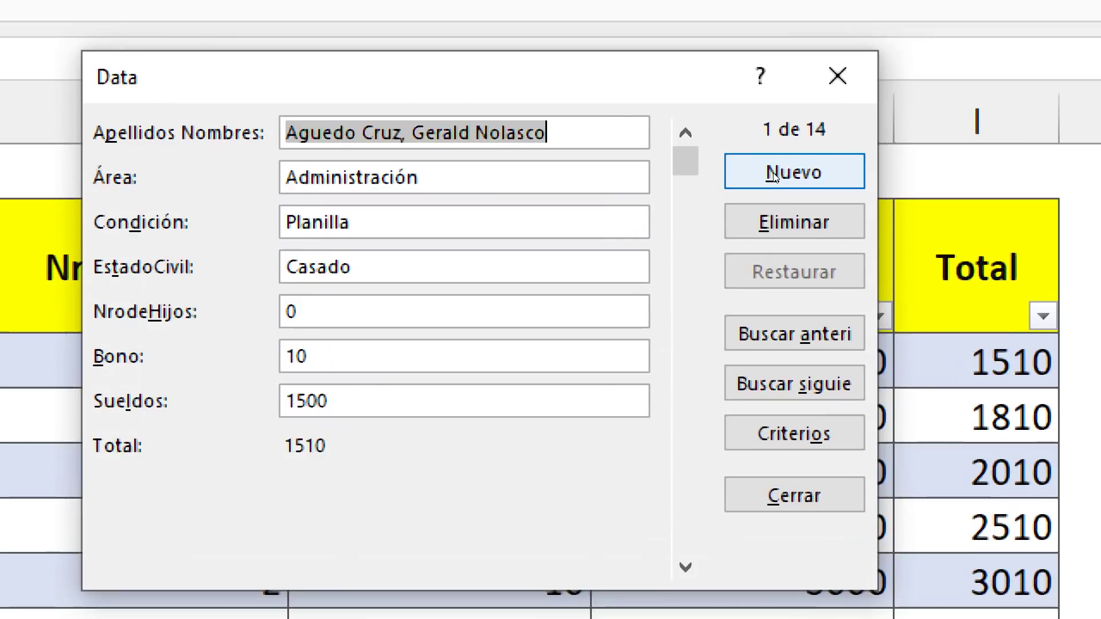
- Start a new record with the employee's name and Área Docente, correcting the typo
{"action": "left_click", "coordinate": [775, 173]}
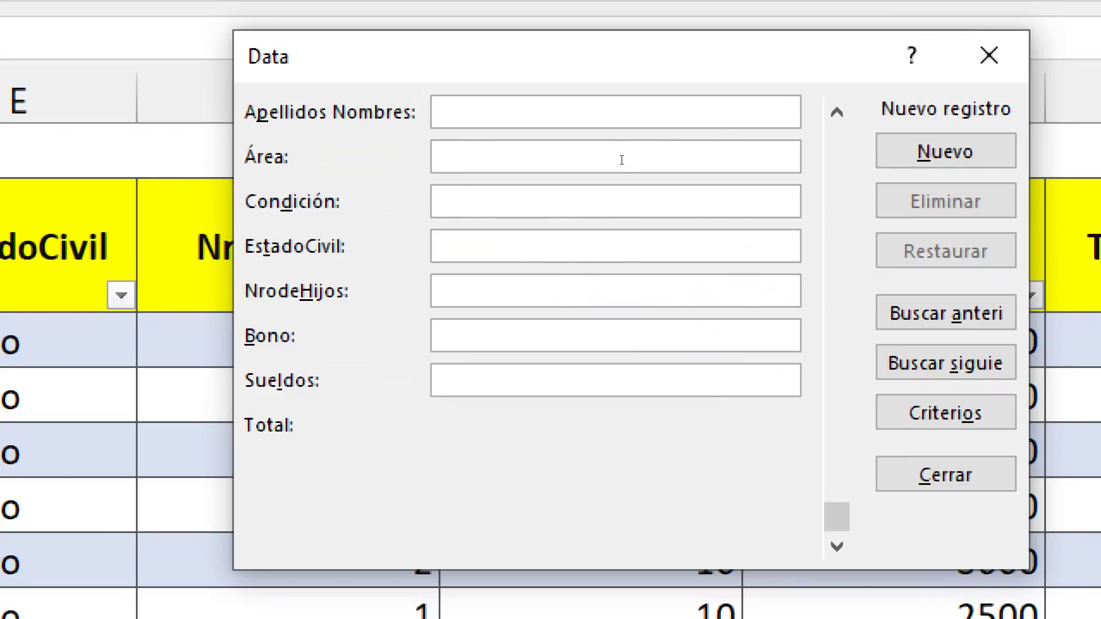
{"action": "type", "text": "Iberico"}
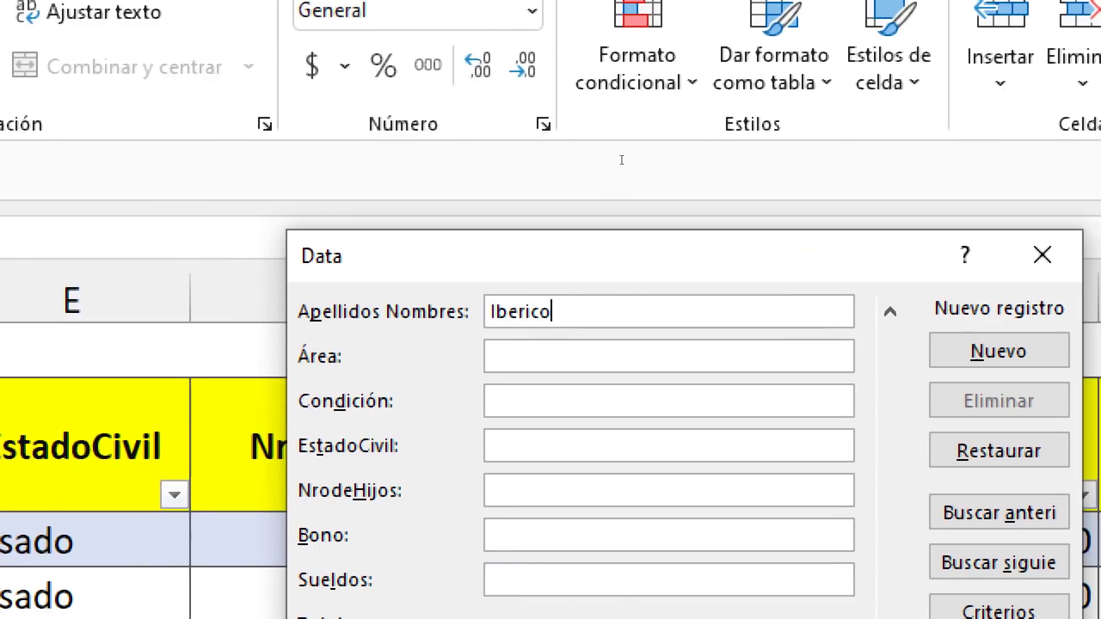
{"action": "key", "text": "Tab"}
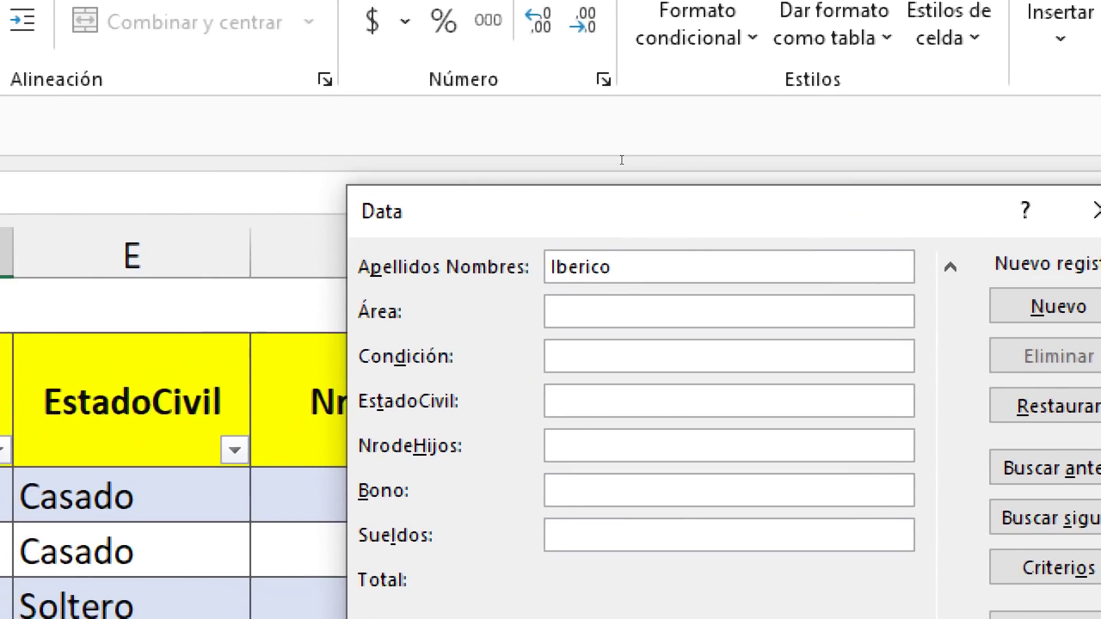
{"action": "type", "text": "Decente"}
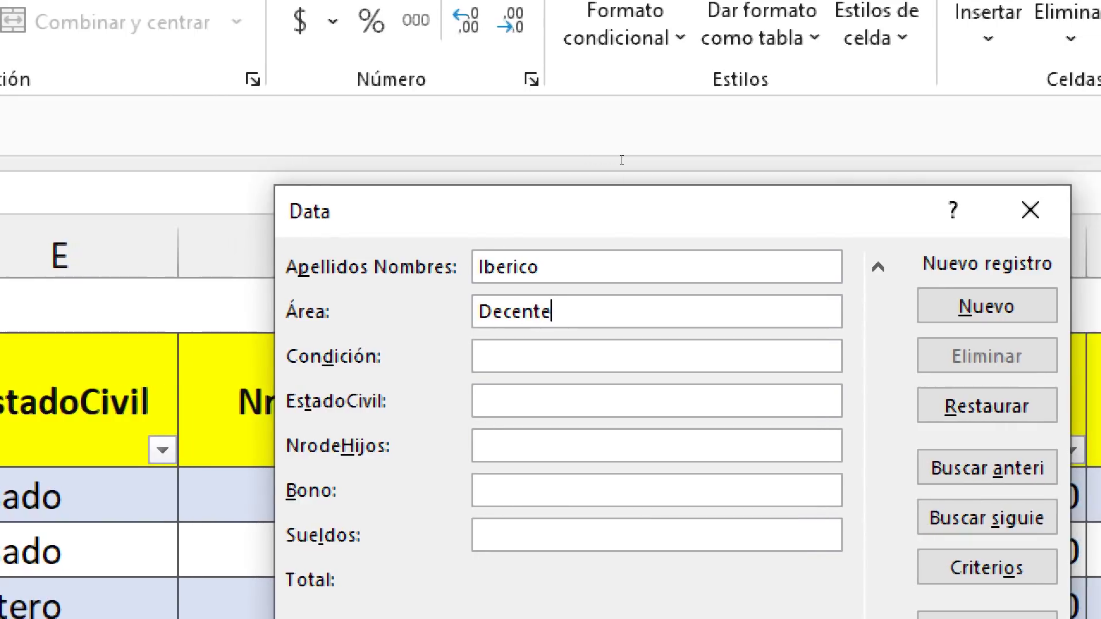
{"action": "key", "text": "BackSpace"}
{"action": "key", "text": "BackSpace"}
{"action": "key", "text": "BackSpace"}
{"action": "key", "text": "BackSpace"}
{"action": "key", "text": "BackSpace"}
{"action": "key", "text": "BackSpace"}
{"action": "type", "text": "oc"}
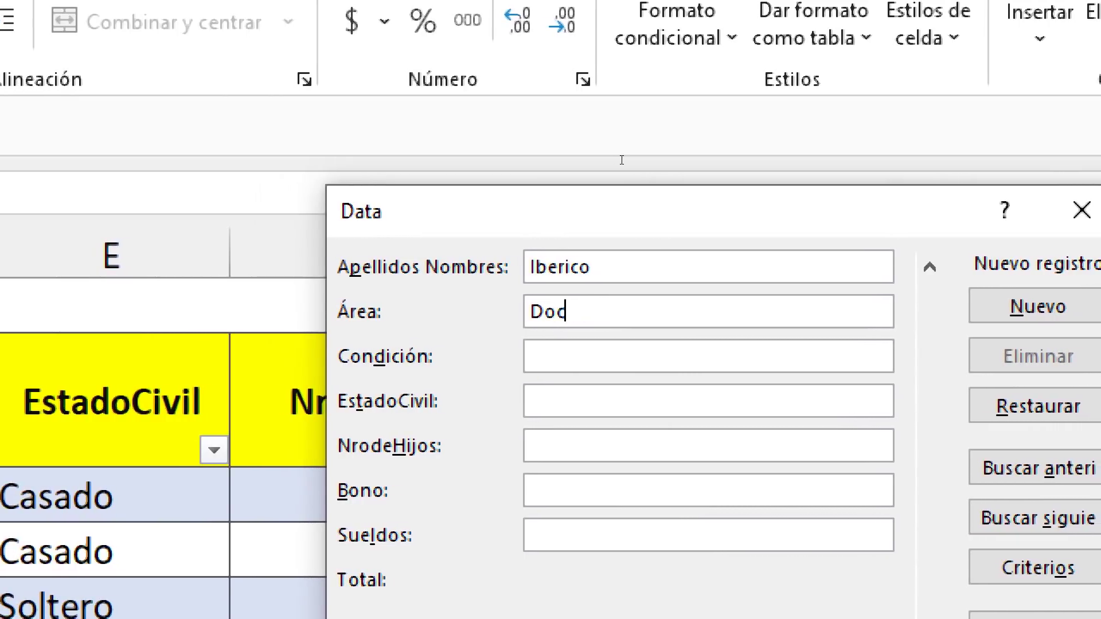
{"action": "type", "text": "ente"}
{"action": "key", "text": "Tab"}
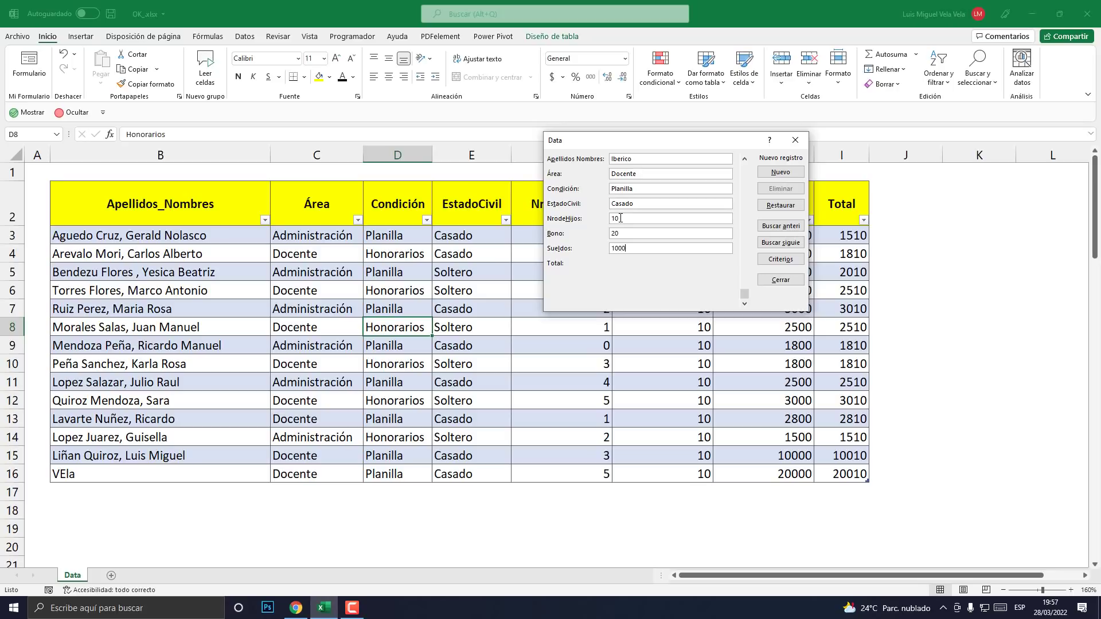
- Save the record as row 17, review it with Buscar anterior, and close the form
{"action": "left_click", "coordinate": [781, 172]}
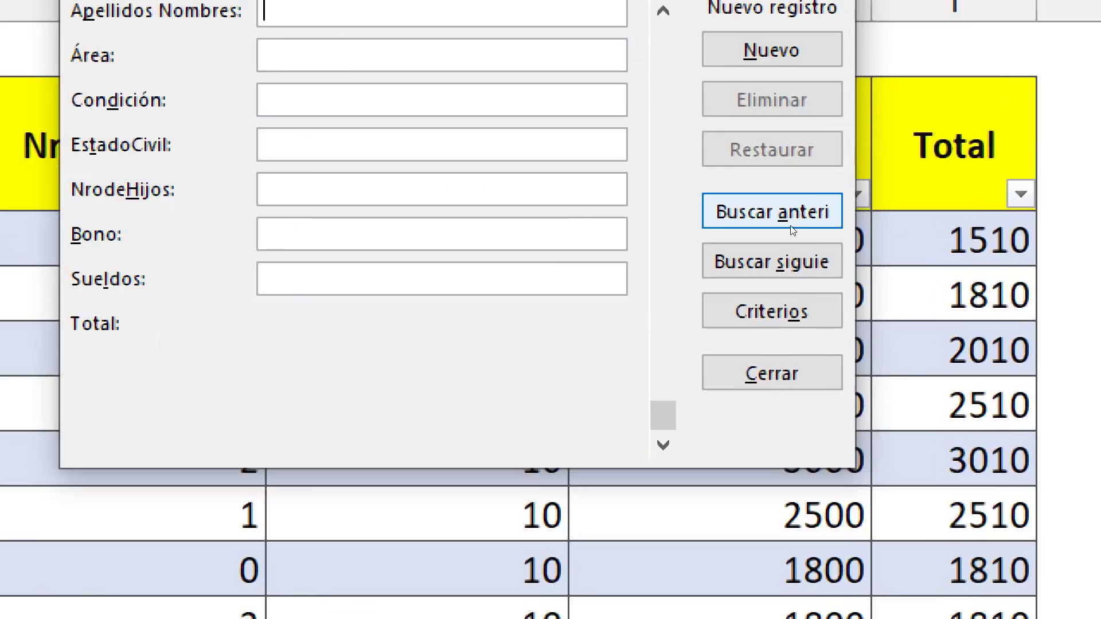
{"action": "left_click", "coordinate": [785, 227]}
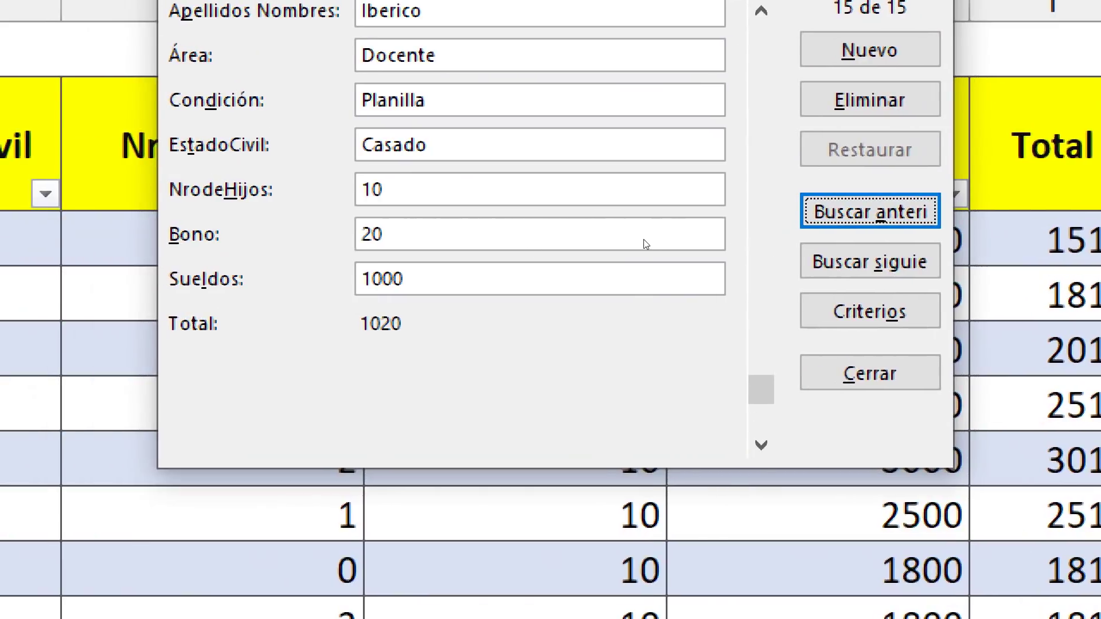
{"action": "left_click", "coordinate": [628, 249]}
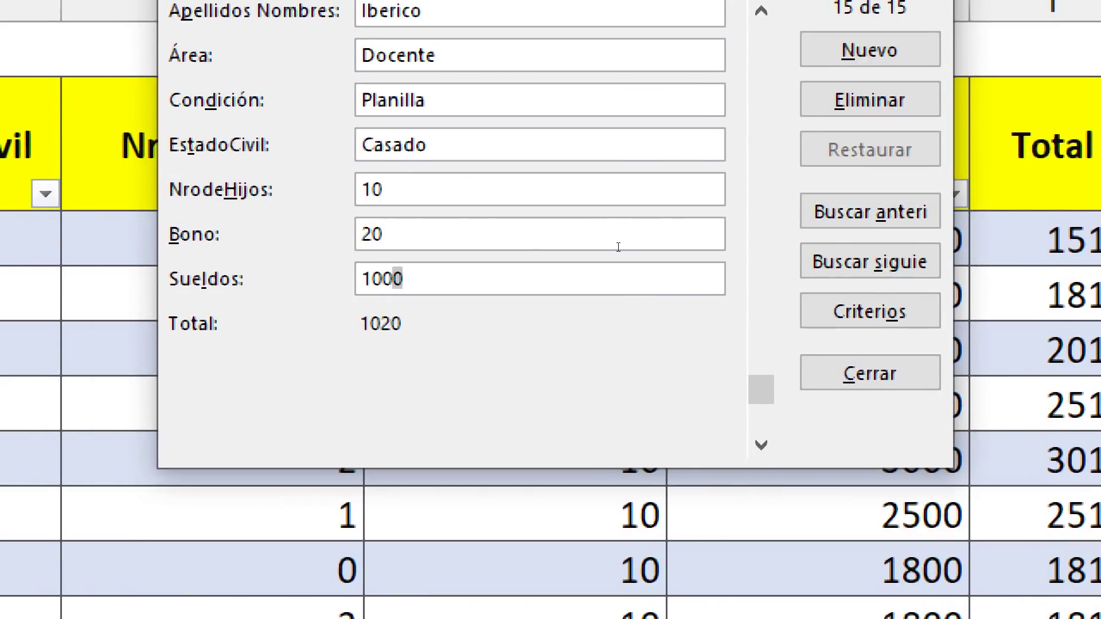
{"action": "key", "text": "shift+Tab"}
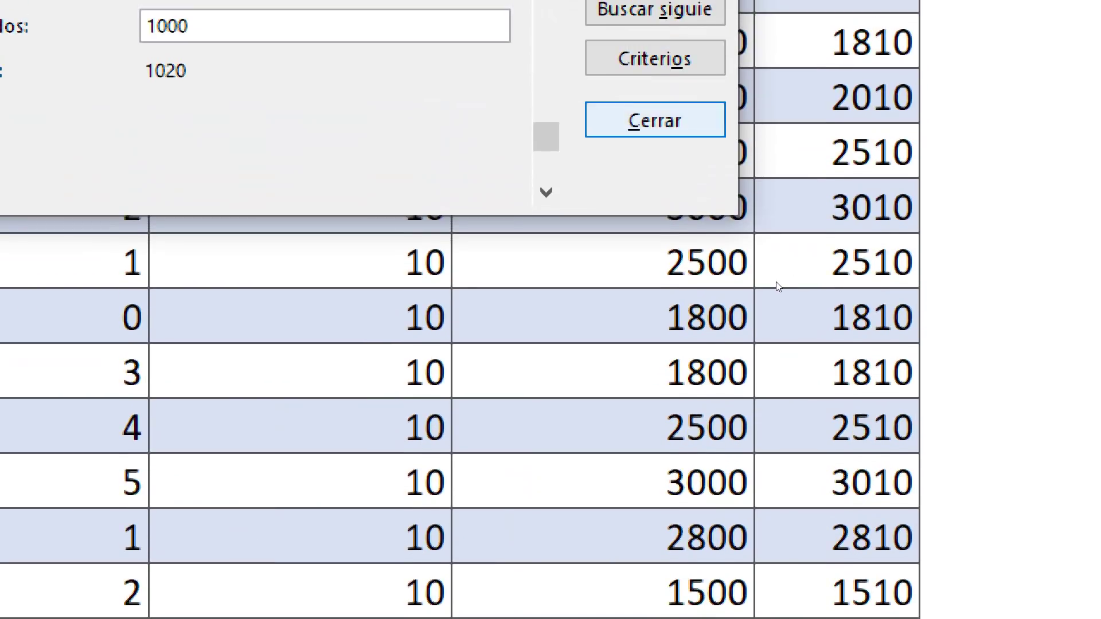
{"action": "key", "text": "Return"}
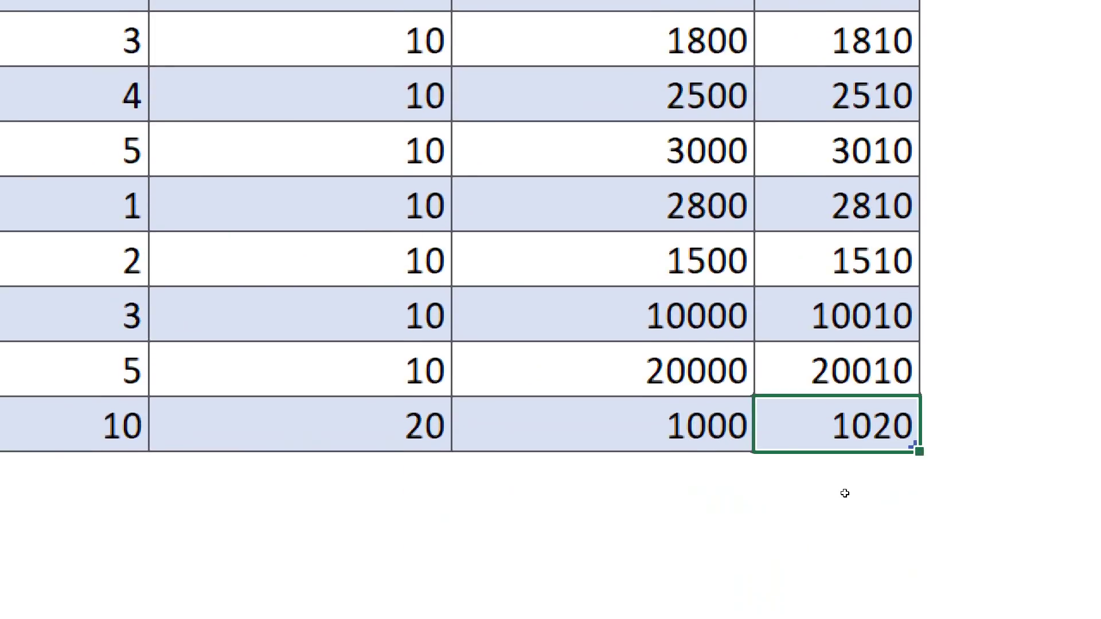
- Check the I17 Total formula, then centre the NrodeHijos values in F3:F17
{"action": "double_click", "coordinate": [851, 424]}
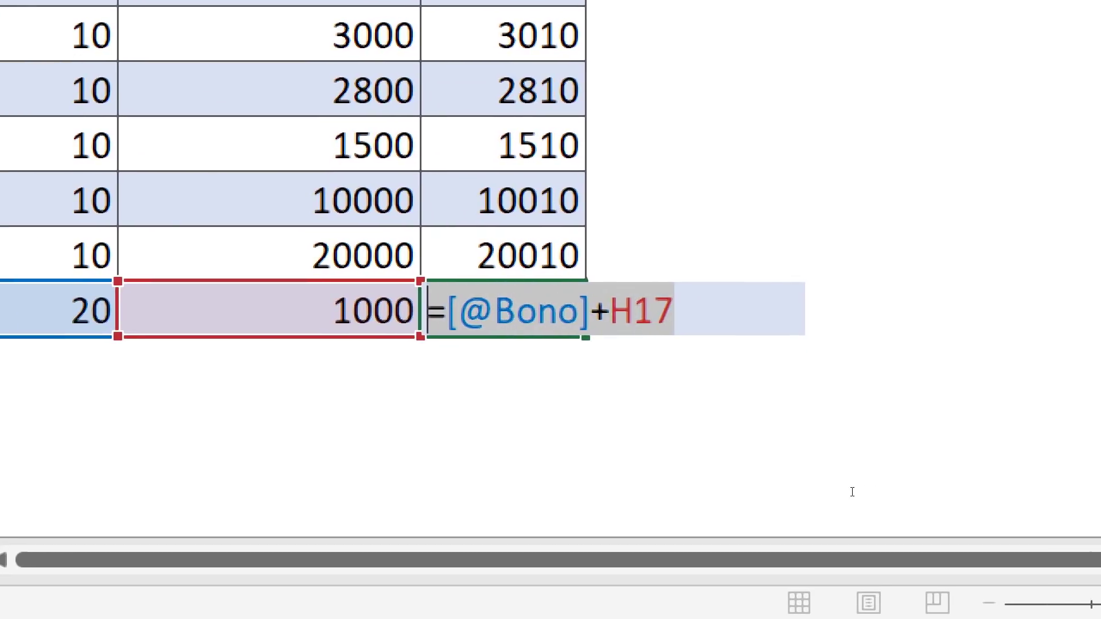
{"action": "key", "text": "shift+End"}
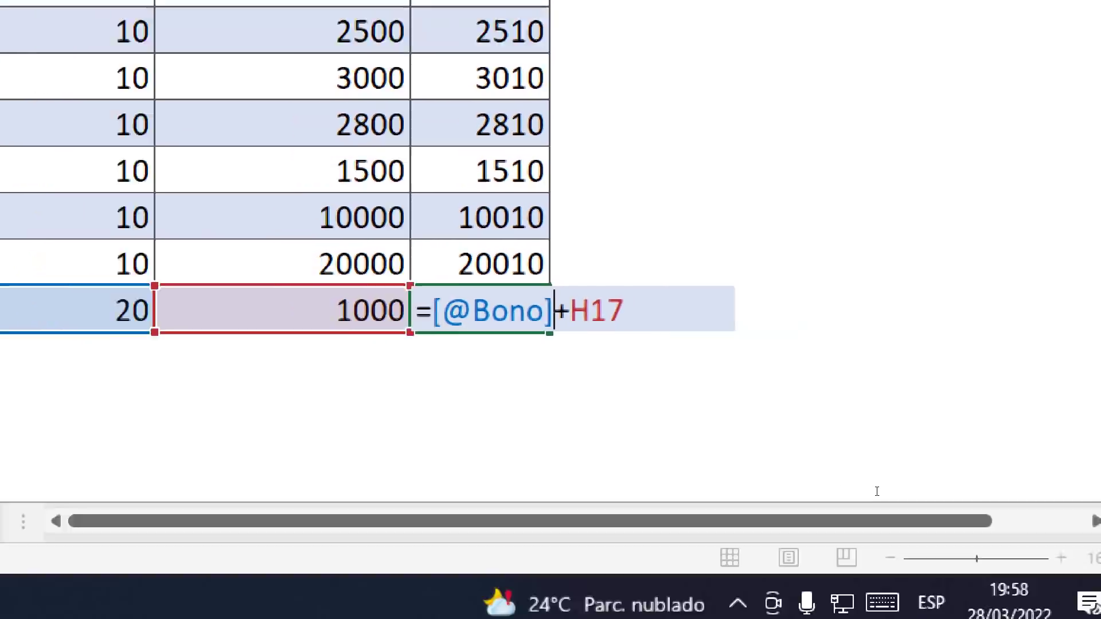
{"action": "key", "text": "Escape"}
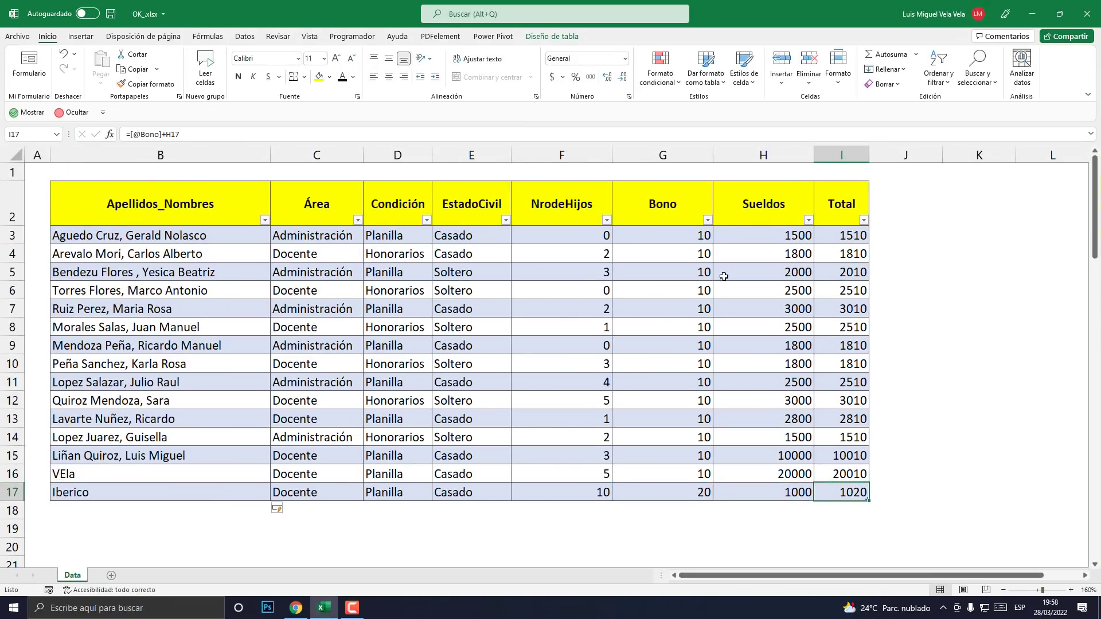
{"action": "left_click_drag", "start_coordinate": [594, 238], "coordinate": [559, 487]}
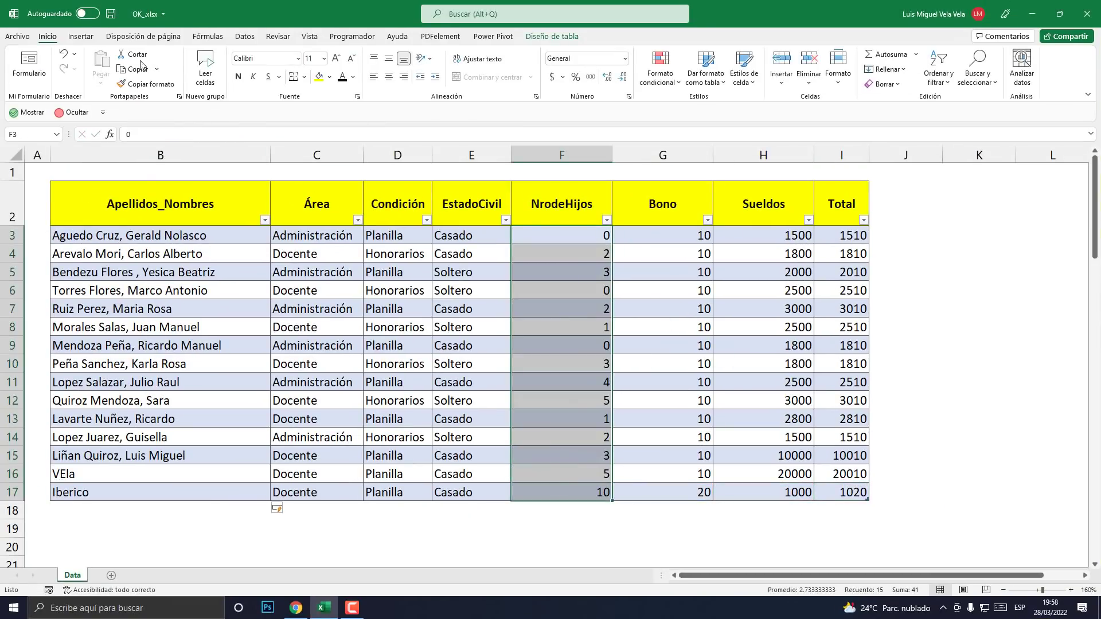
{"action": "left_click", "coordinate": [388, 77]}
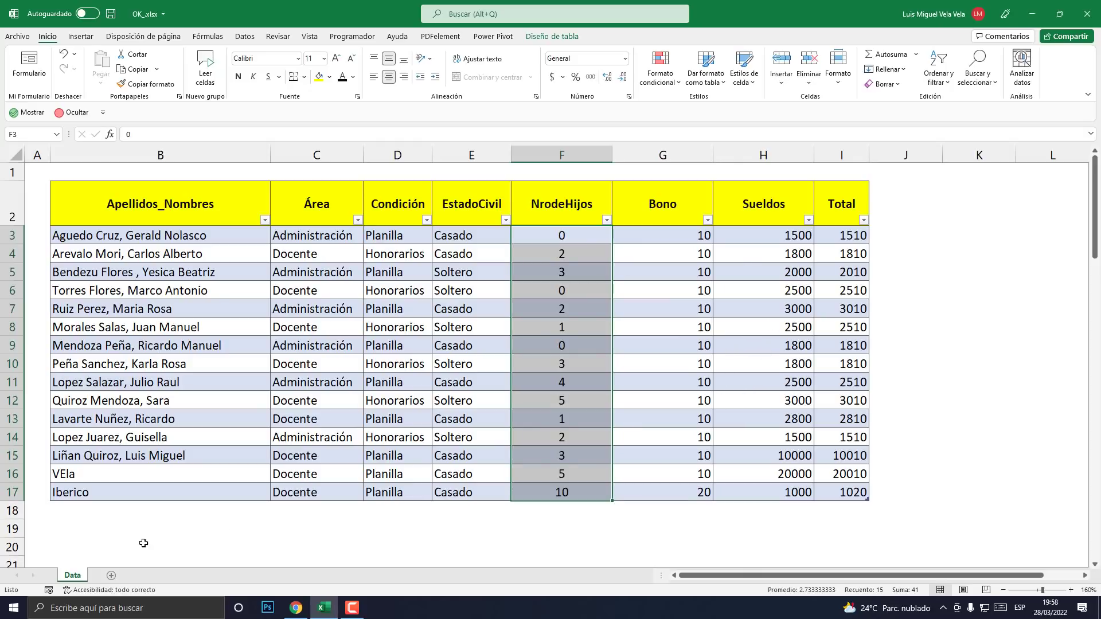
- Add a new sheet Hoja1 and enter the numbers 0 to 10 in B2:B12
{"action": "left_click", "coordinate": [111, 576]}
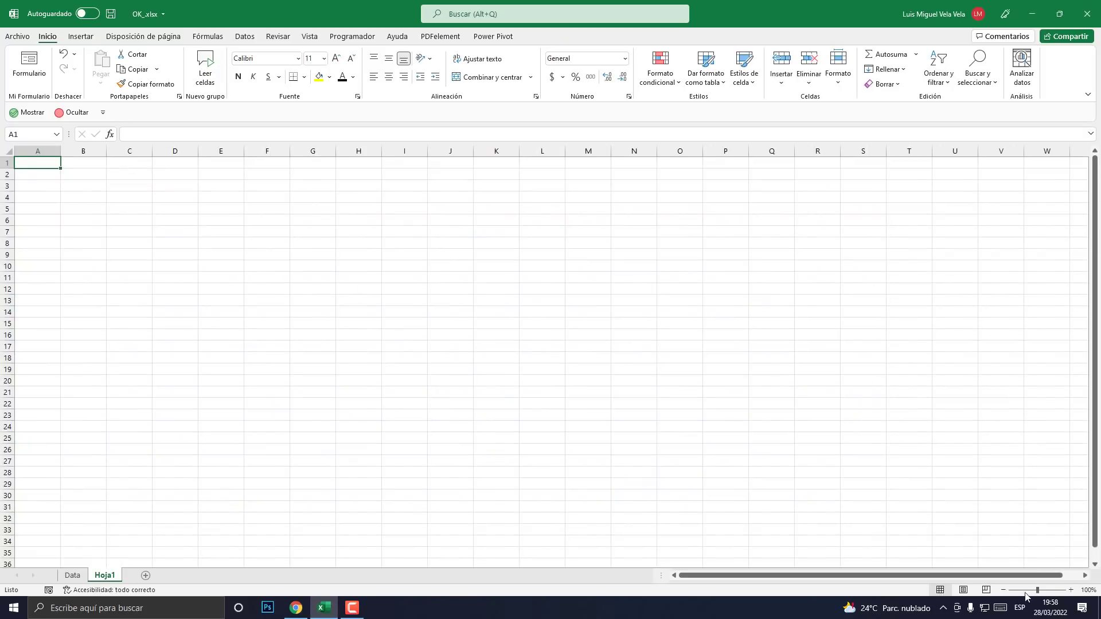
{"action": "left_click", "coordinate": [1071, 590]}
{"action": "left_click", "coordinate": [1070, 590]}
{"action": "left_click", "coordinate": [1071, 590]}
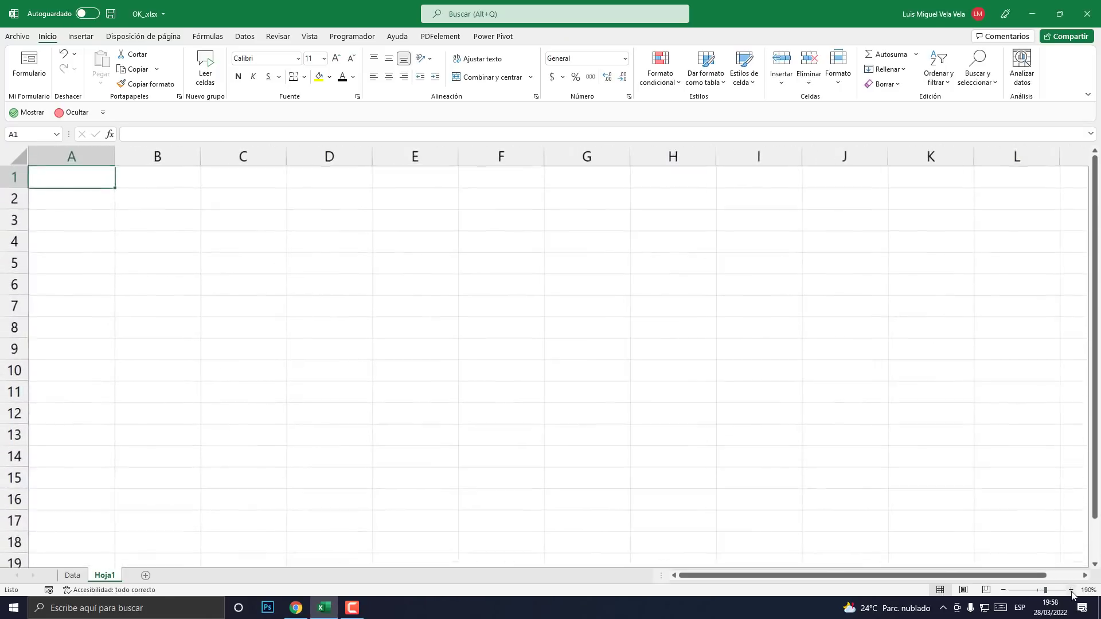
{"action": "left_click", "coordinate": [1071, 590]}
{"action": "left_click", "coordinate": [1071, 590]}
{"action": "left_click", "coordinate": [1070, 590]}
{"action": "left_click", "coordinate": [185, 210]}
{"action": "type", "text": "0"}
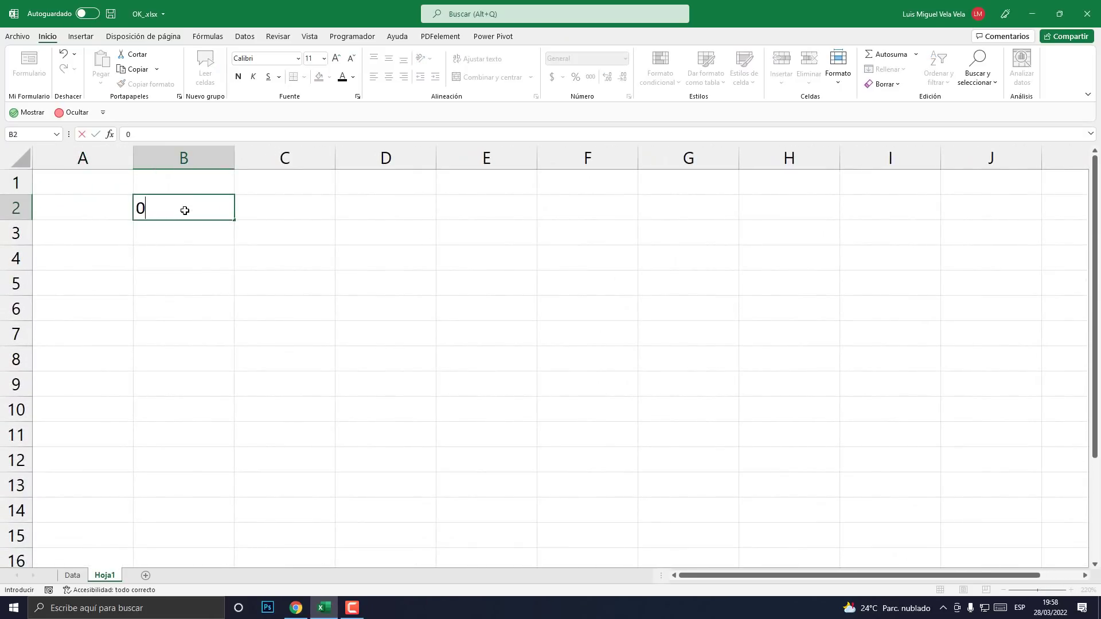
{"action": "key", "text": "Return"}
{"action": "type", "text": "1 2 3 4 "}
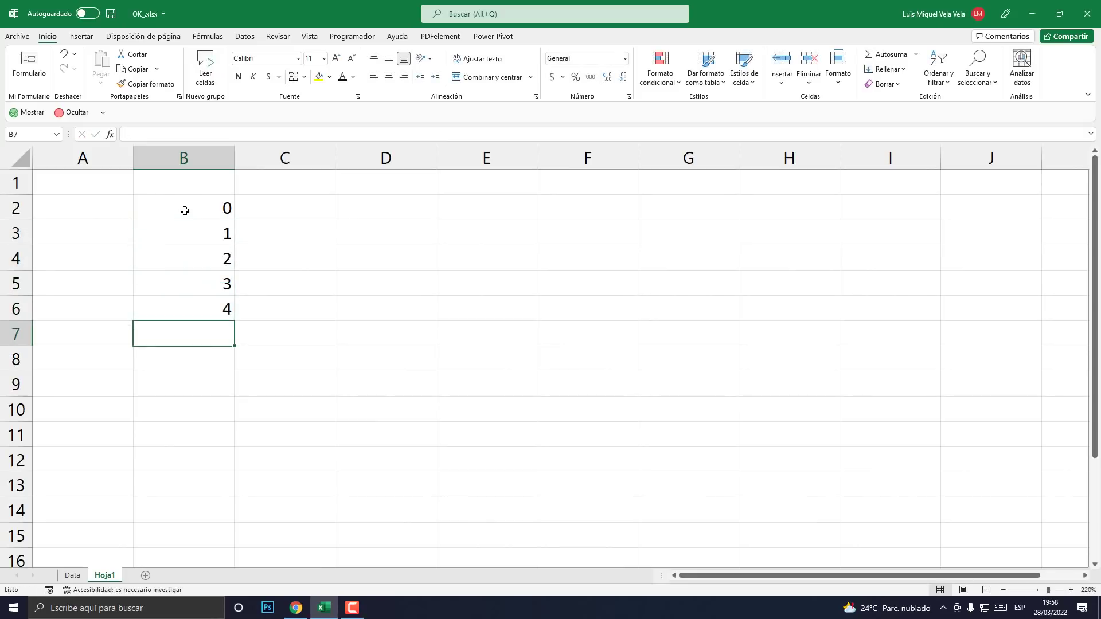
{"action": "type", "text": "5 6 7 8 9 10"}
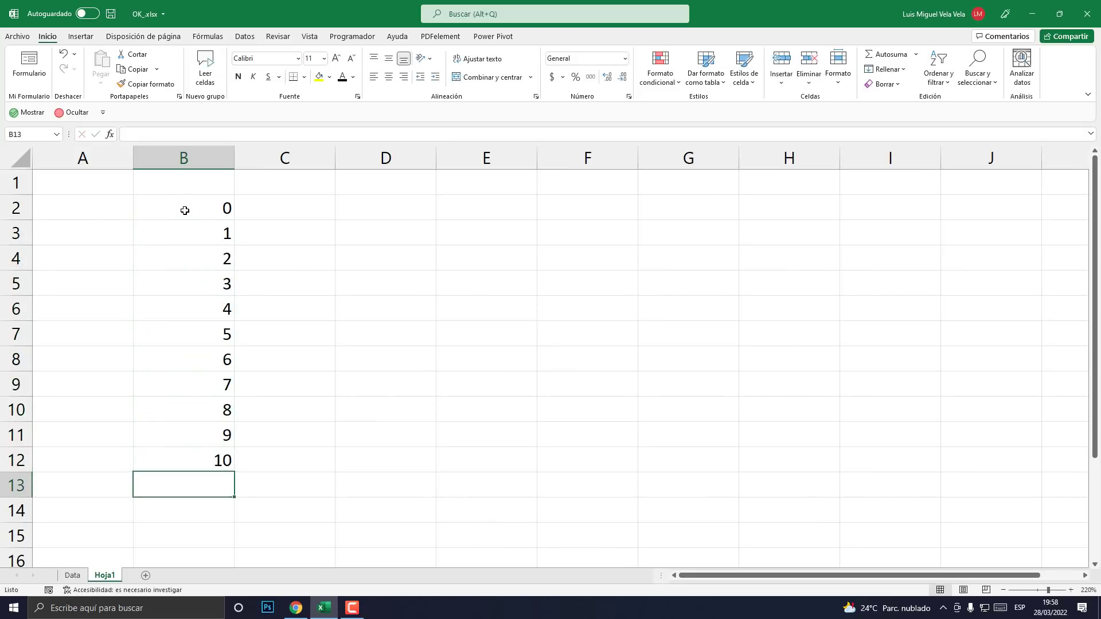
- Give B2:B12 All Borders and centred alignment, then return to the Data sheet
{"action": "left_click_drag", "start_coordinate": [185, 210], "coordinate": [221, 460]}
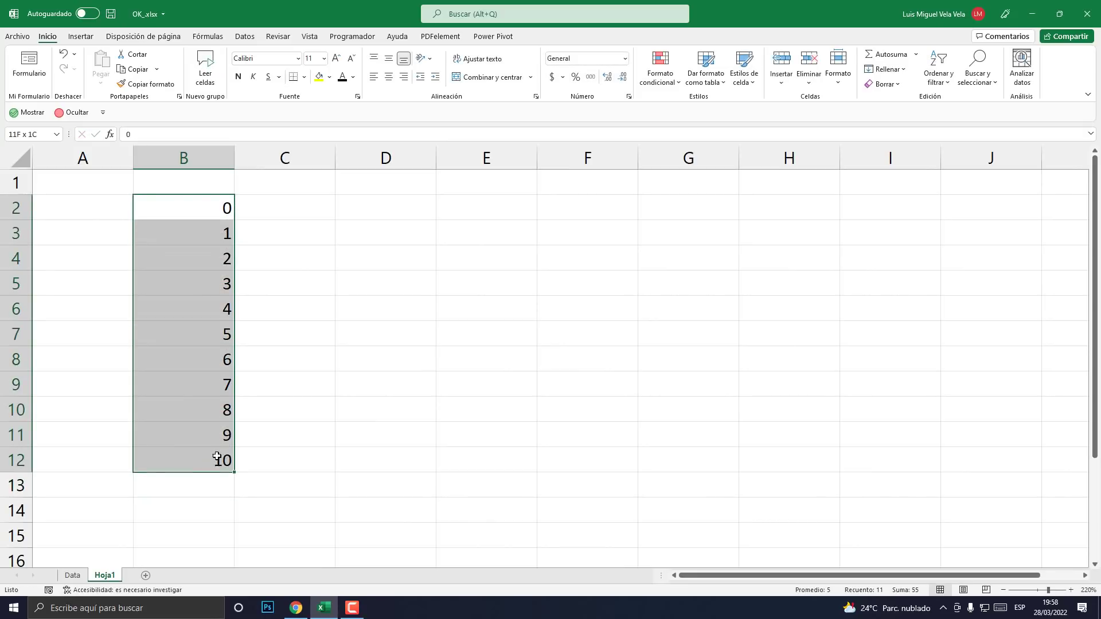
{"action": "left_click", "coordinate": [304, 77]}
{"action": "left_click", "coordinate": [330, 187]}
{"action": "left_click", "coordinate": [389, 77]}
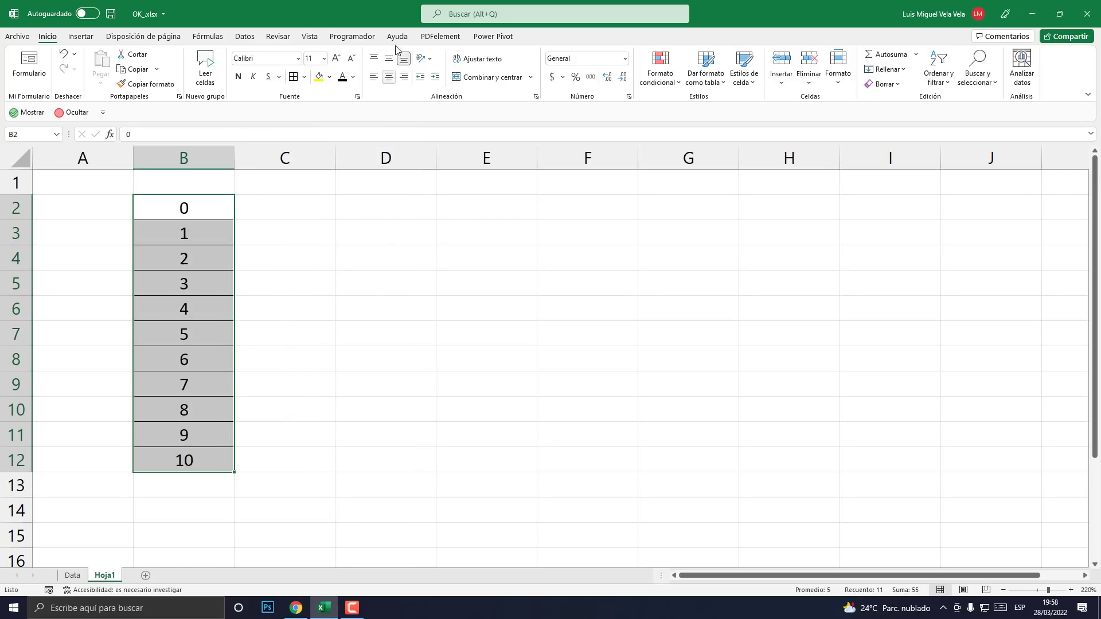
{"action": "left_click", "coordinate": [397, 37]}
{"action": "left_click", "coordinate": [47, 37]}
{"action": "left_click", "coordinate": [327, 312]}
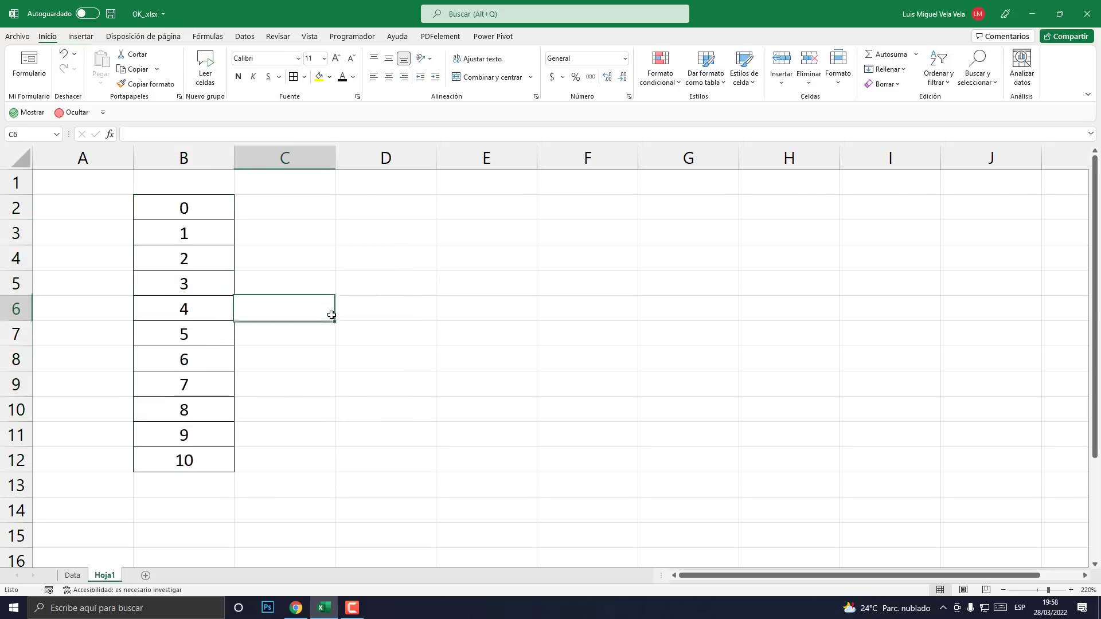
{"action": "left_click_drag", "start_coordinate": [215, 221], "coordinate": [218, 459]}
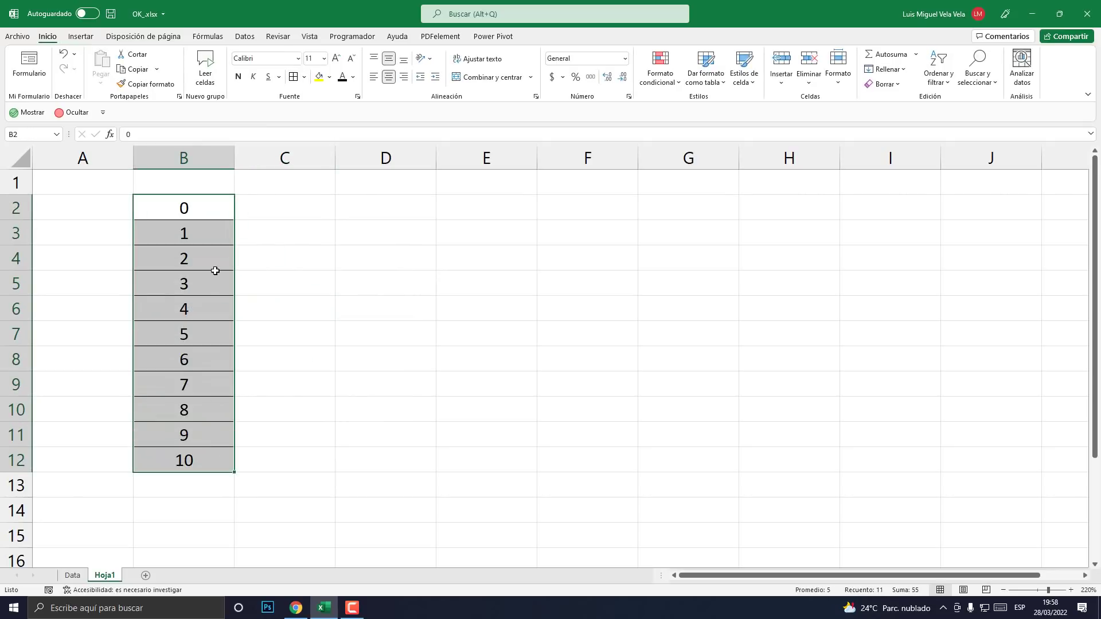
{"action": "left_click", "coordinate": [72, 576]}
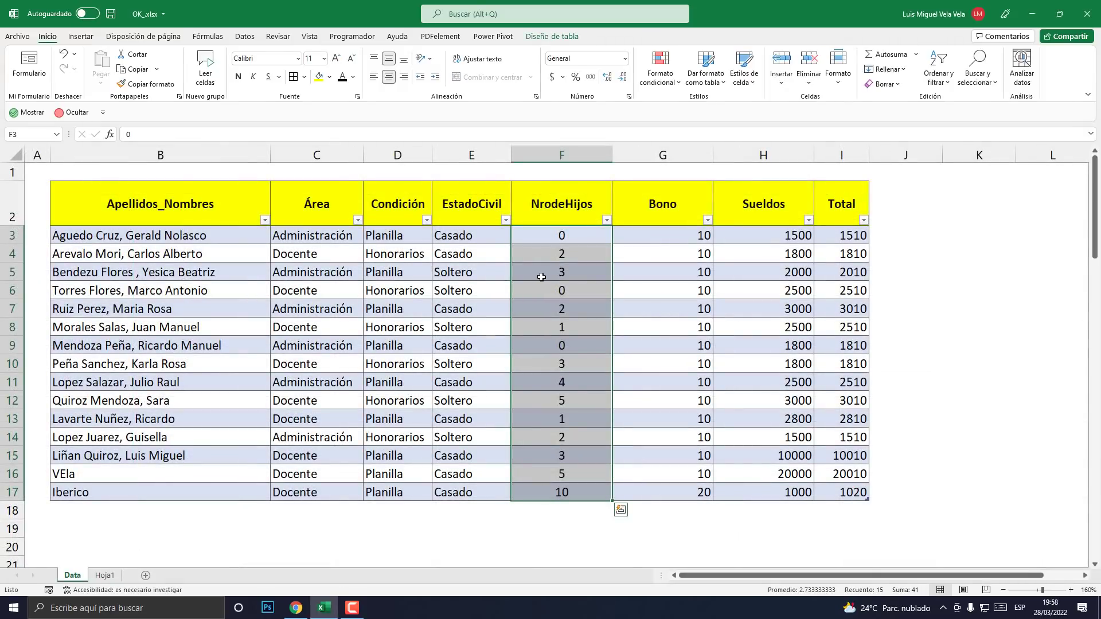
- Apply List data validation to the NrodeHijos cells with source =Hoja1!$B$2:$B$12
{"action": "left_click_drag", "start_coordinate": [566, 237], "coordinate": [571, 490]}
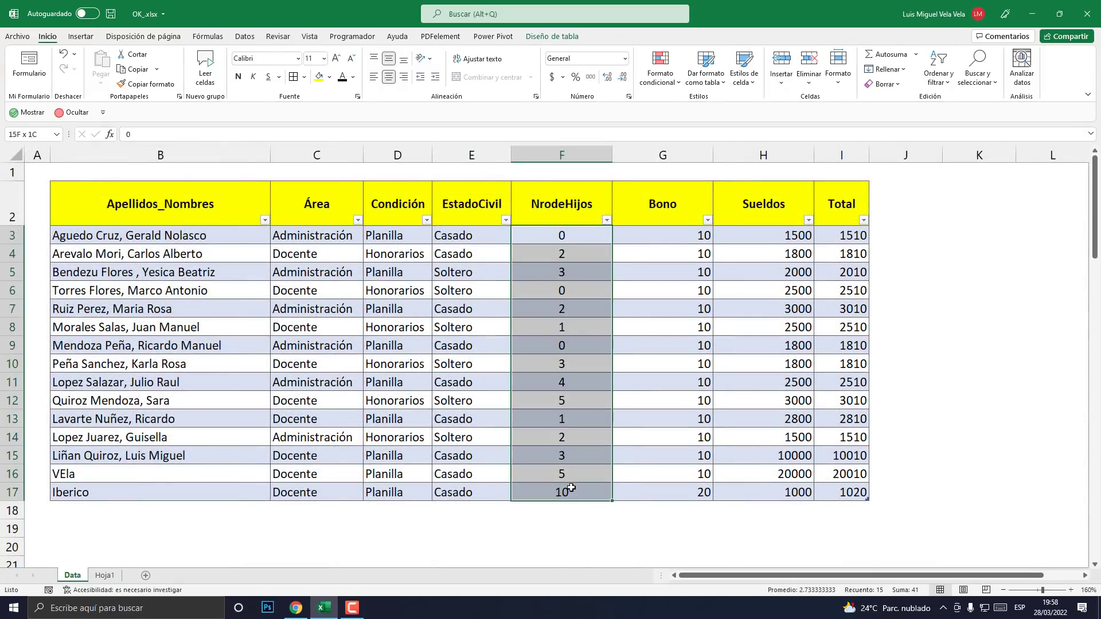
{"action": "left_click", "coordinate": [246, 36]}
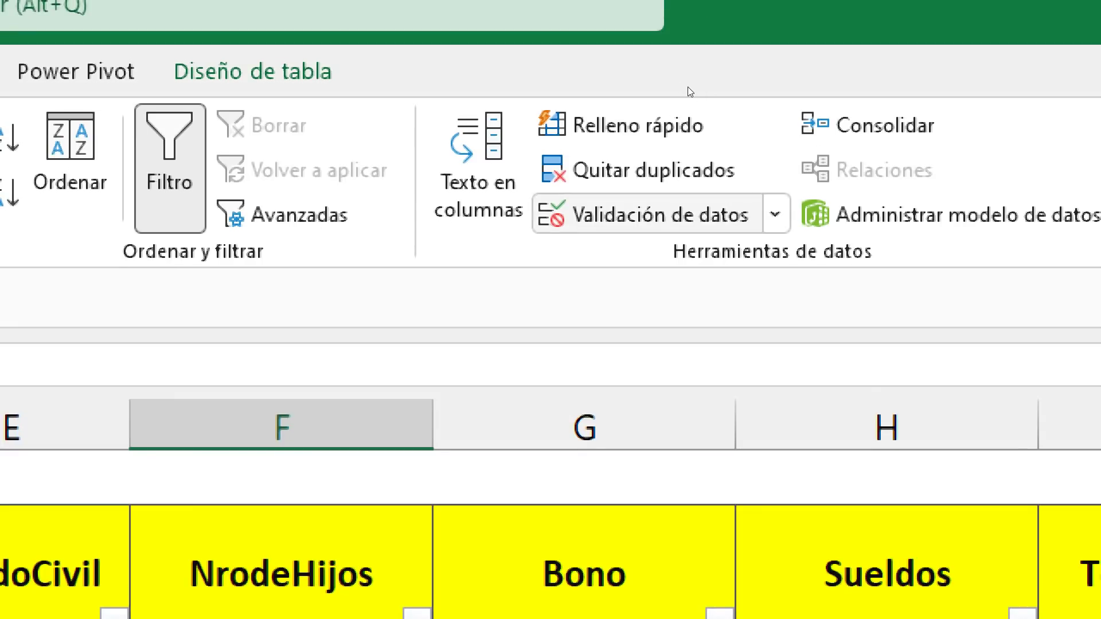
{"action": "left_click", "coordinate": [659, 214]}
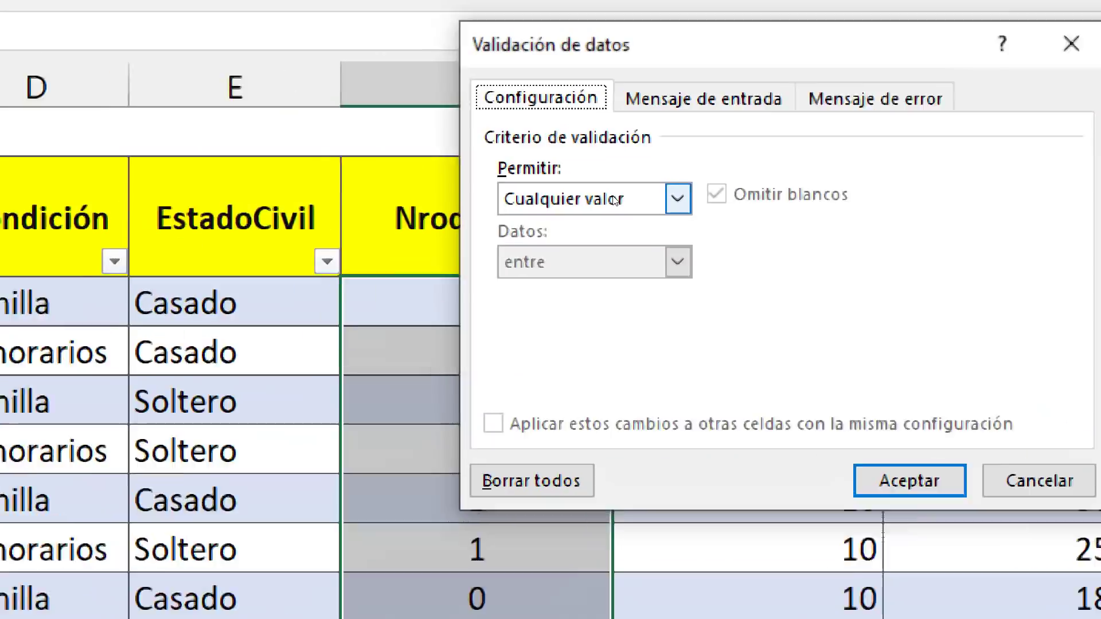
{"action": "left_click", "coordinate": [614, 198]}
{"action": "key", "text": "Down"}
{"action": "key", "text": "Down"}
{"action": "key", "text": "Down"}
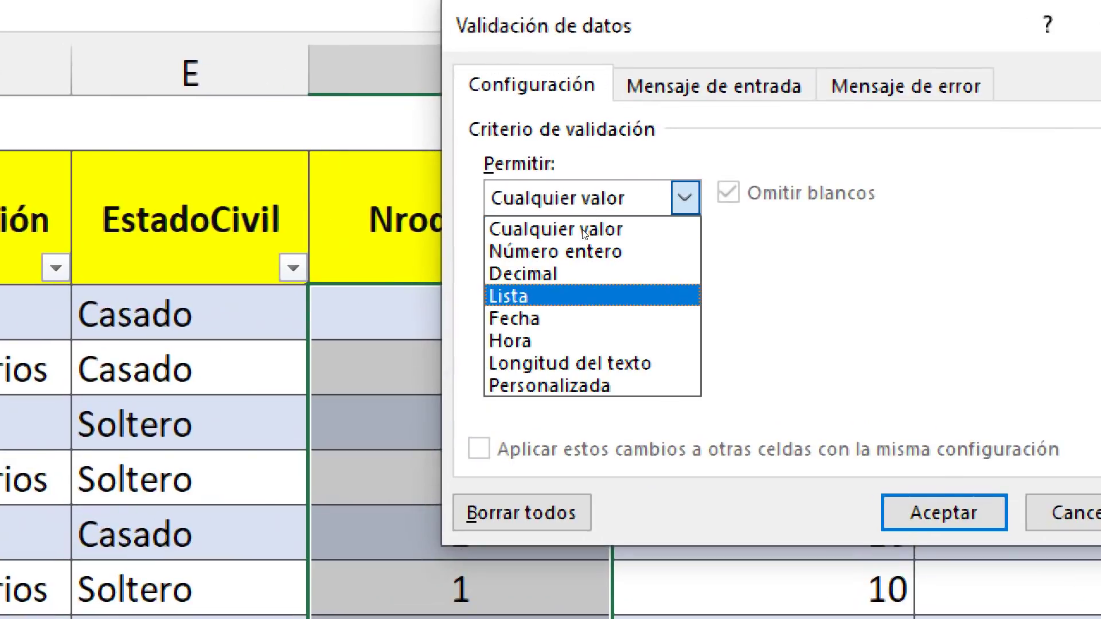
{"action": "key", "text": "Return"}
{"action": "key", "text": "Tab"}
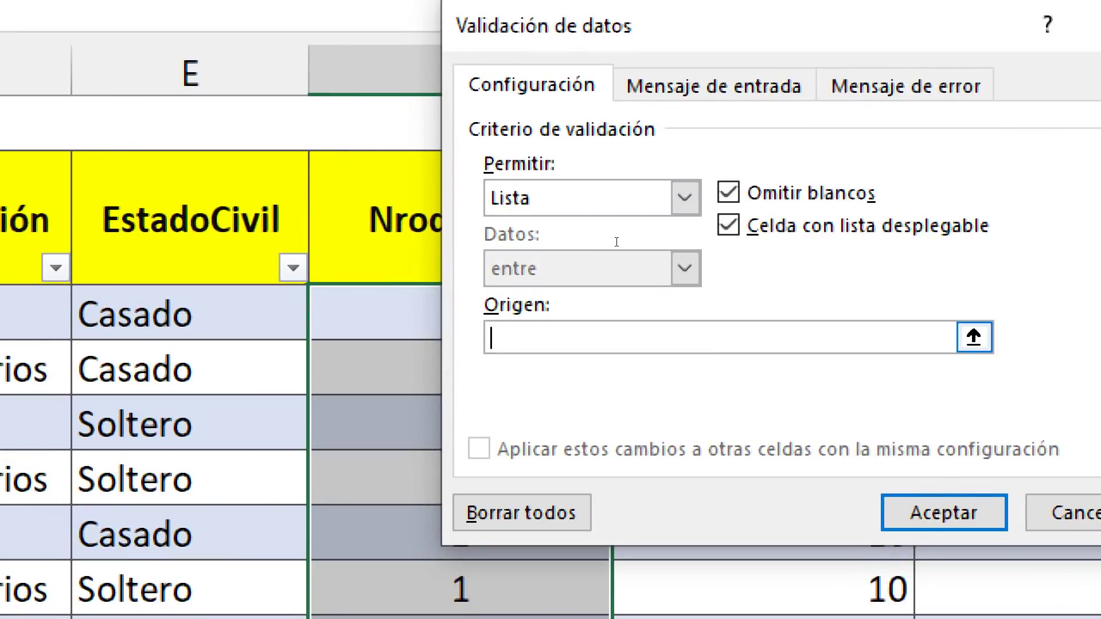
{"action": "type", "text": "=<"}
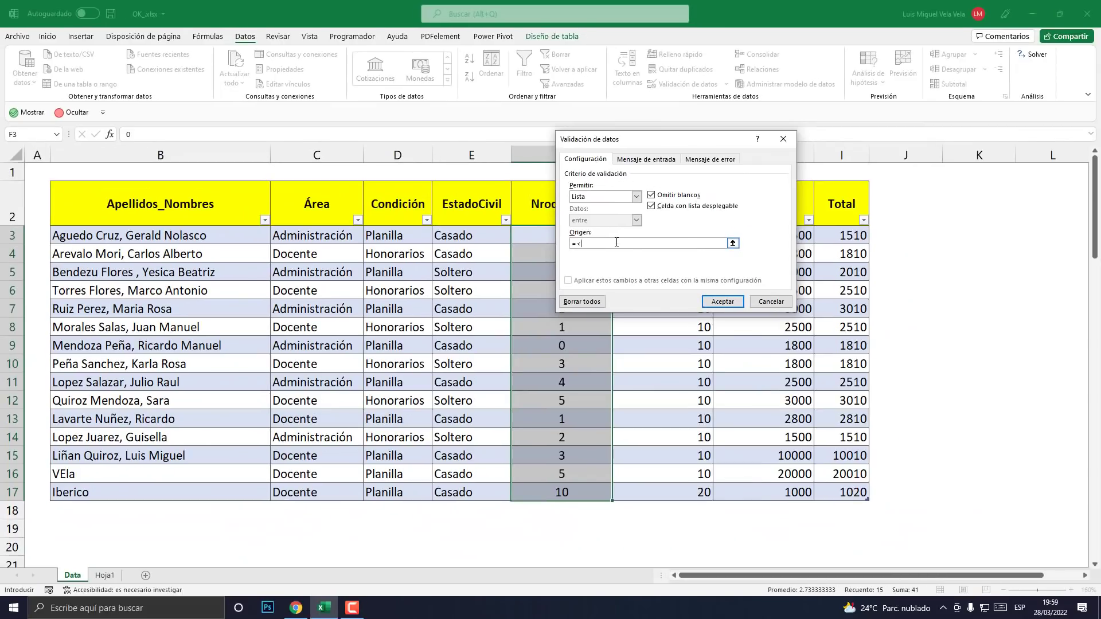
{"action": "key", "text": "BackSpace"}
{"action": "left_click", "coordinate": [105, 575]}
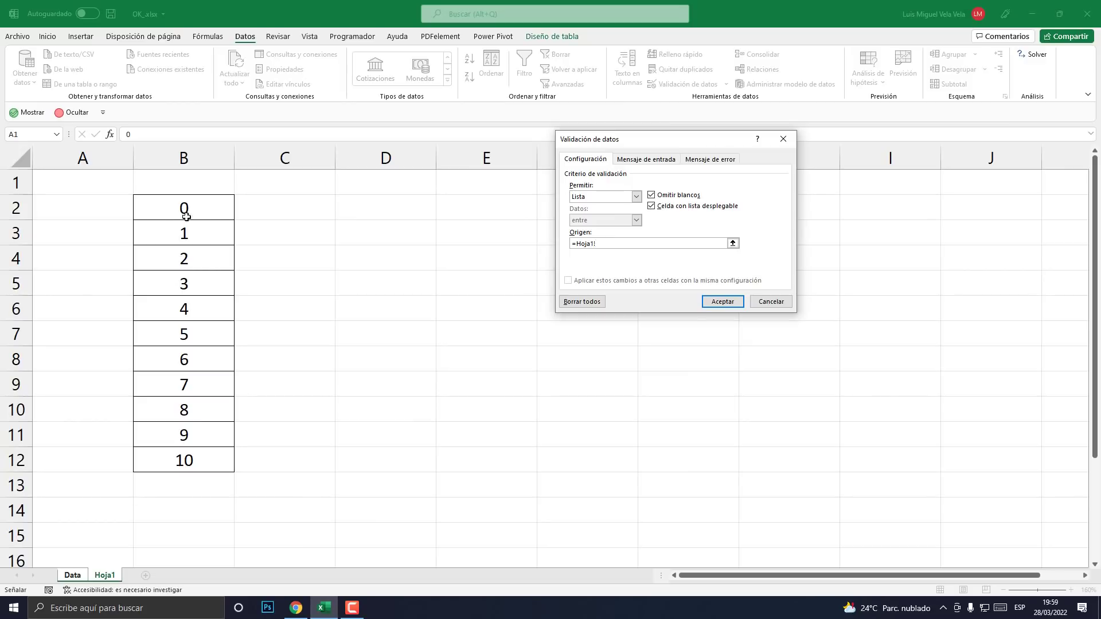
{"action": "left_click_drag", "start_coordinate": [187, 217], "coordinate": [210, 458]}
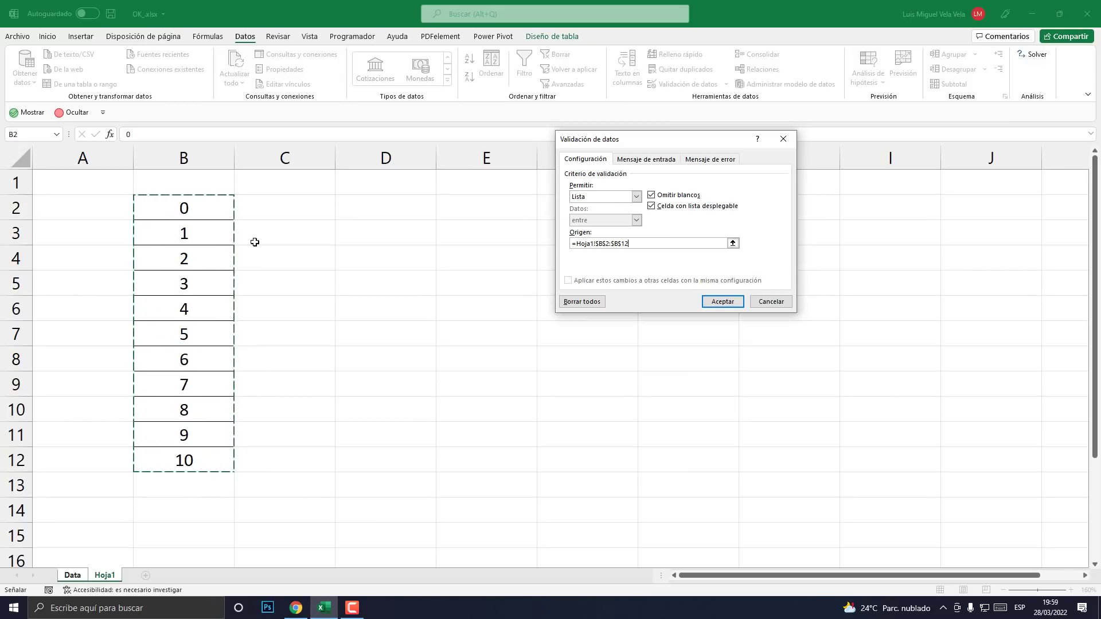
{"action": "left_click", "coordinate": [722, 302]}
- Use the dropdowns to set F3 and F6 to 5 and F10 to 6
{"action": "left_click", "coordinate": [579, 234]}
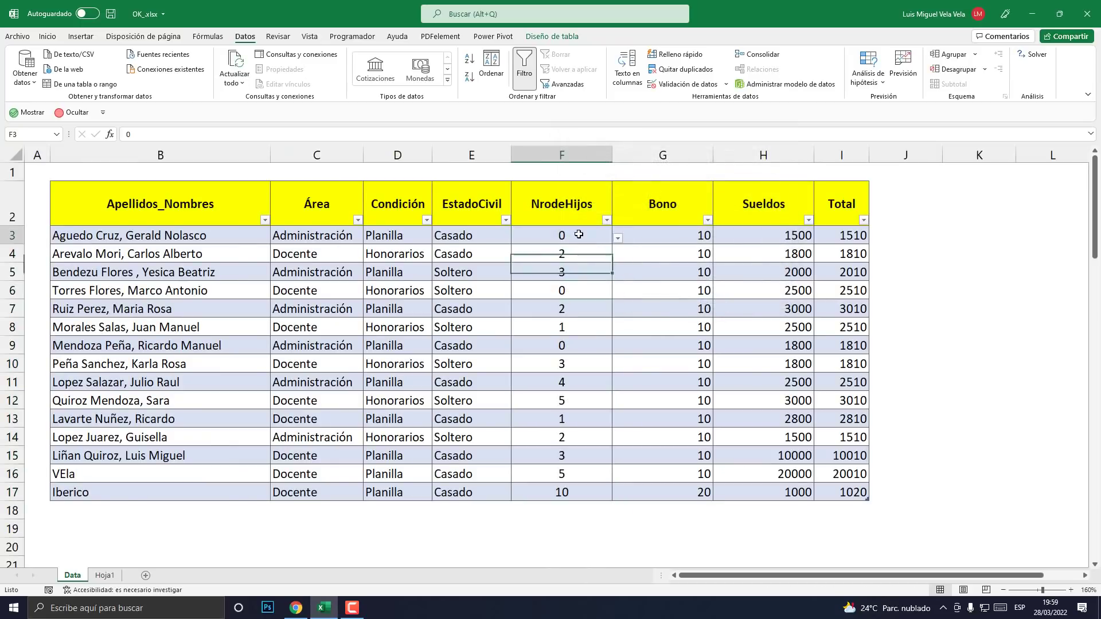
{"action": "left_click", "coordinate": [618, 238]}
{"action": "left_click", "coordinate": [550, 315]}
{"action": "left_click", "coordinate": [578, 290]}
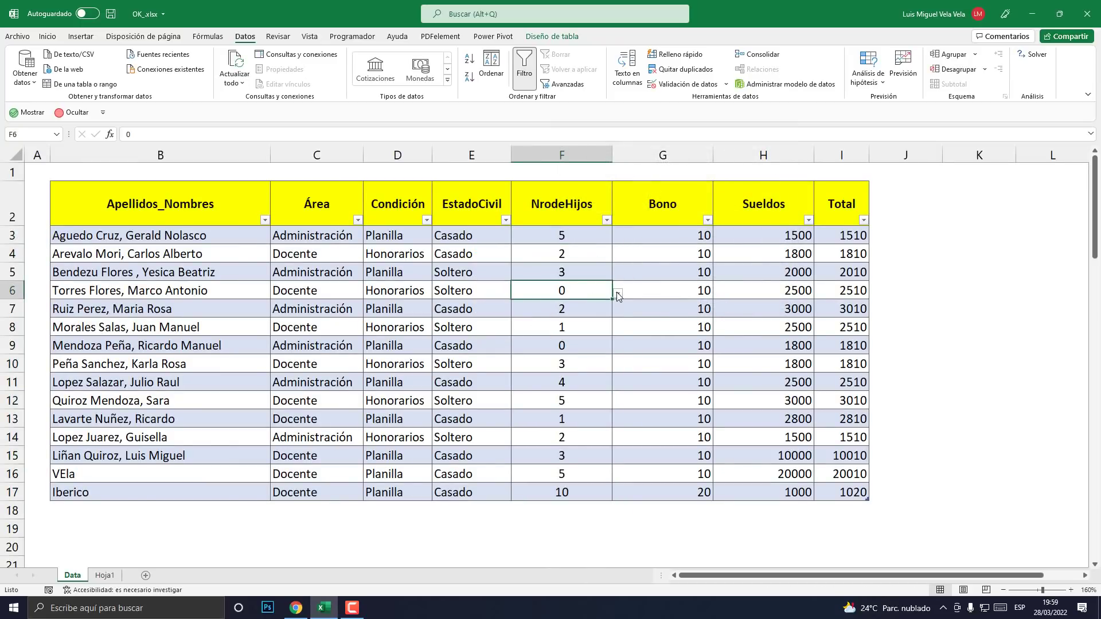
{"action": "left_click", "coordinate": [617, 296]}
{"action": "left_click", "coordinate": [562, 365]}
{"action": "left_click", "coordinate": [590, 363]}
{"action": "left_click", "coordinate": [618, 366]}
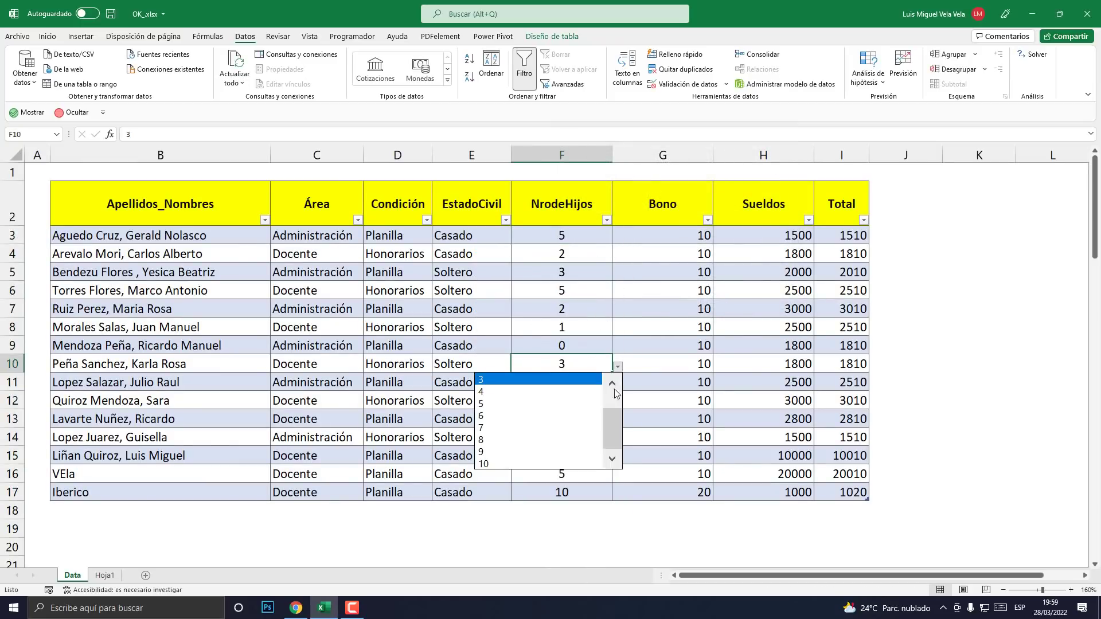
{"action": "scroll", "coordinate": [614, 388], "scroll_direction": "up", "scroll_amount": 1}
{"action": "left_click", "coordinate": [519, 453]}
{"action": "scroll", "coordinate": [568, 413], "scroll_direction": "down", "scroll_amount": 2}
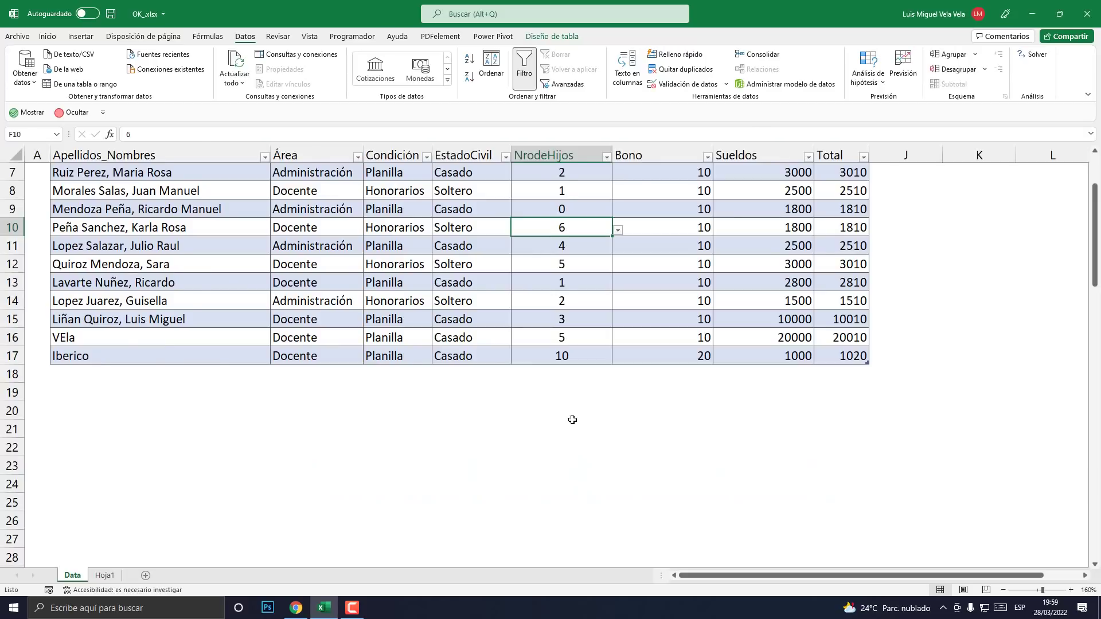
{"action": "scroll", "coordinate": [573, 420], "scroll_direction": "up", "scroll_amount": 2}
{"action": "left_click", "coordinate": [563, 433]}
{"action": "left_click", "coordinate": [226, 322]}
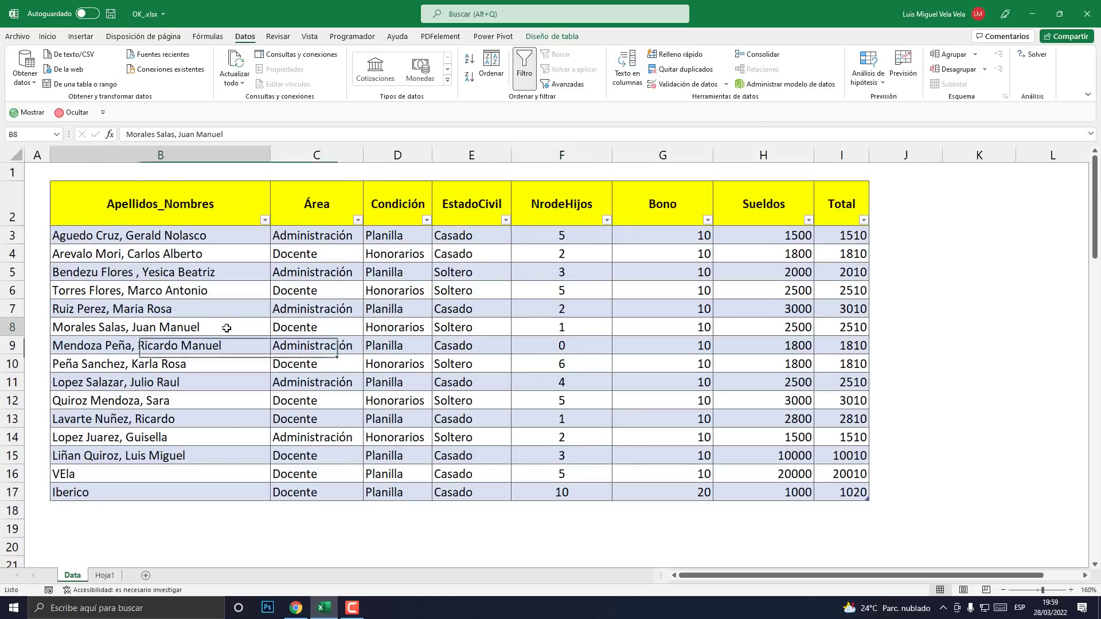
{"action": "left_click", "coordinate": [48, 36]}
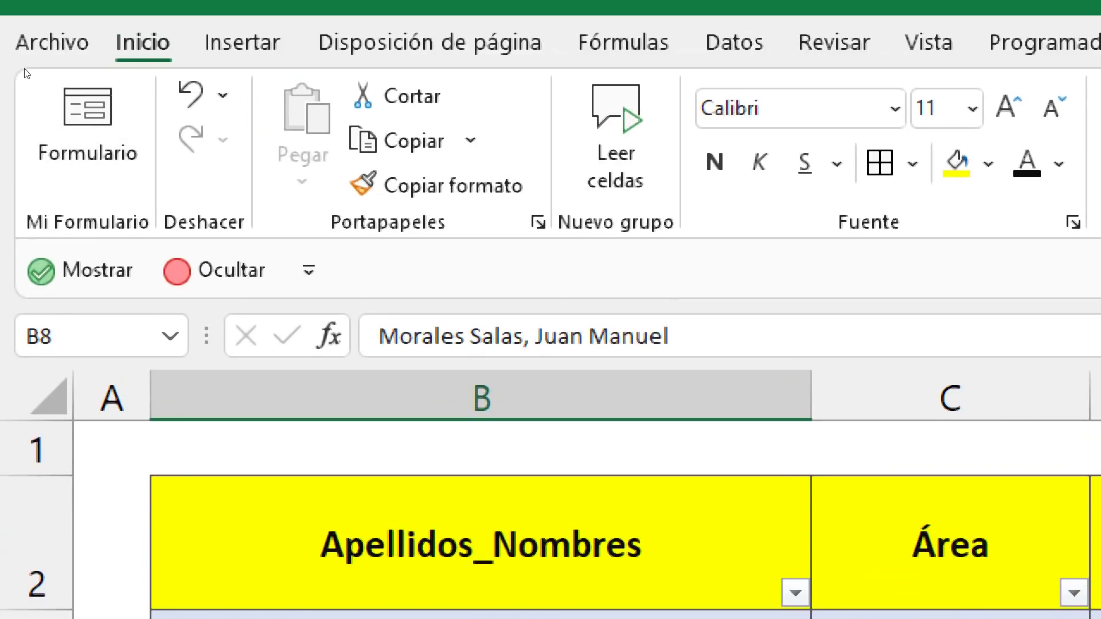
- In the Formulario form, start a new record with name 'aaa', an Área value and 11 children
{"action": "left_click", "coordinate": [43, 80]}
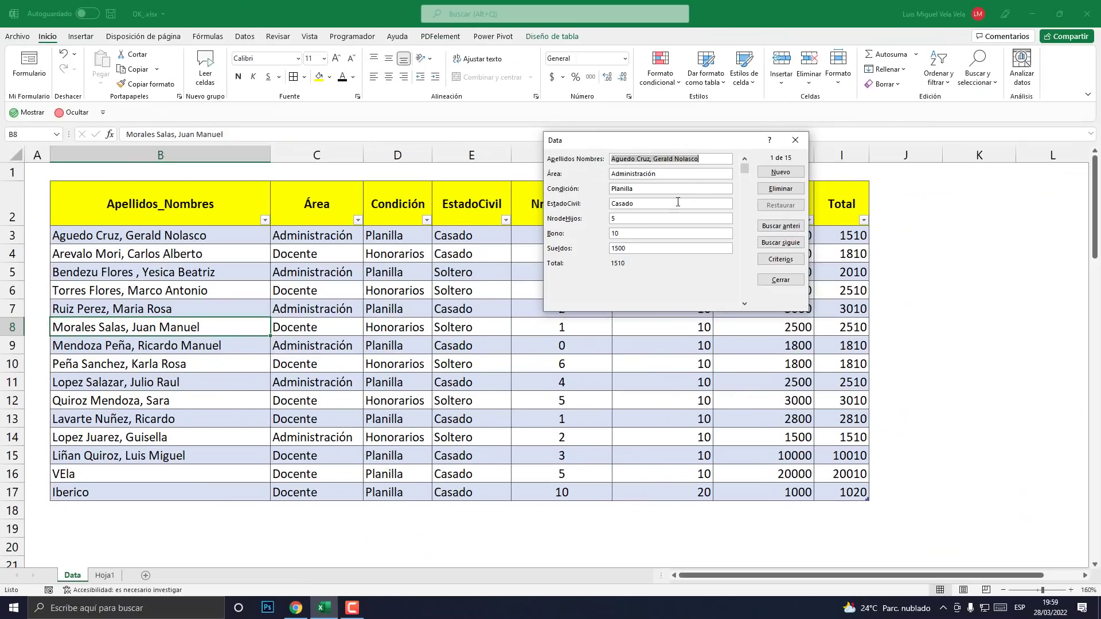
{"action": "left_click", "coordinate": [780, 172]}
{"action": "type", "text": "a"}
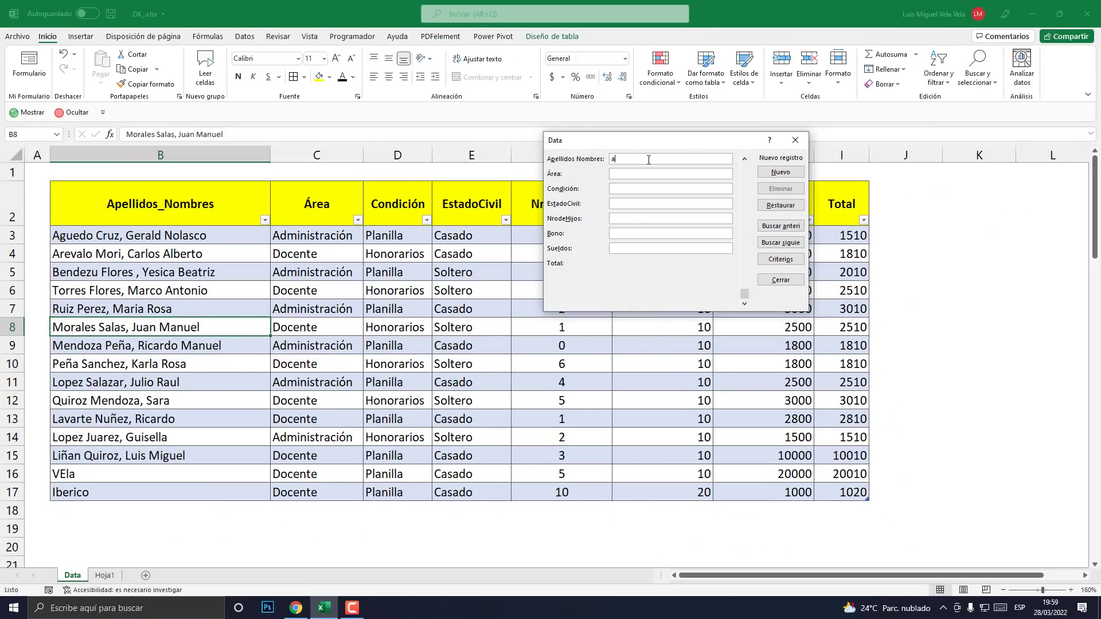
{"action": "type", "text": "aa"}
{"action": "key", "text": "Tab"}
{"action": "type", "text": "aaa"}
{"action": "type", "text": "aaaaaaa"}
{"action": "left_click", "coordinate": [632, 217]}
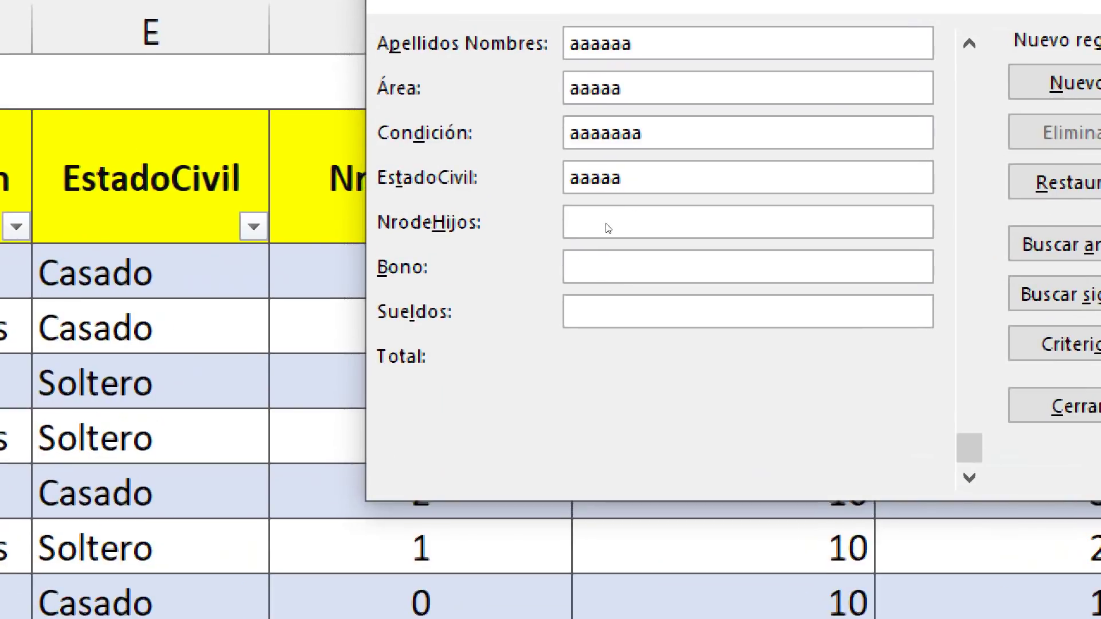
{"action": "type", "text": "11"}
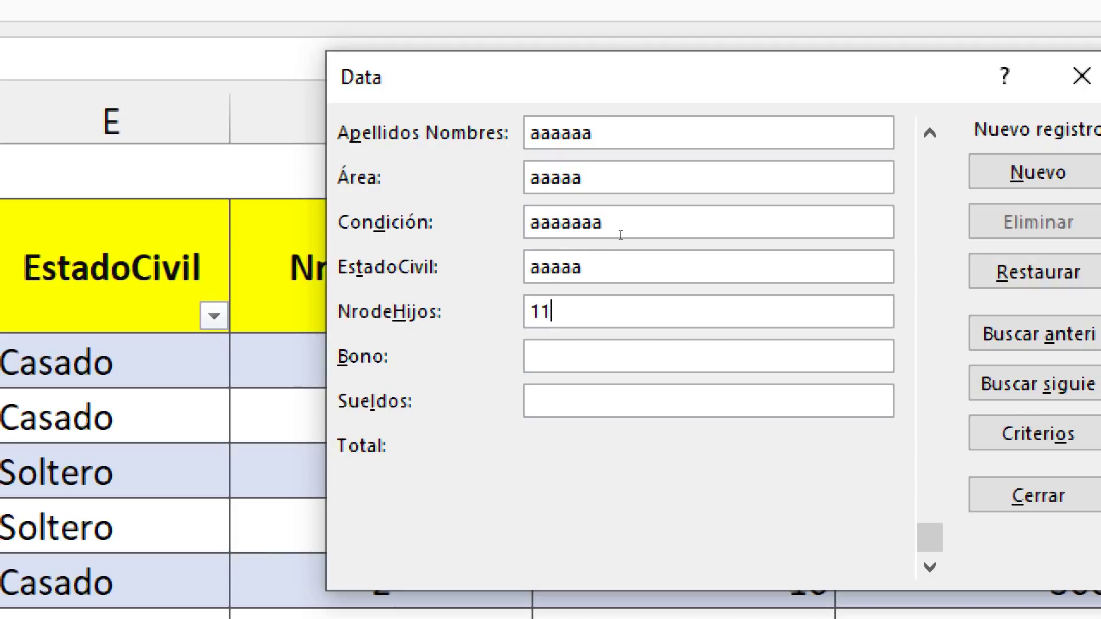
- Enter Bono 100 and Sueldos 1500, then submit the new record
{"action": "type", "text": "410"}
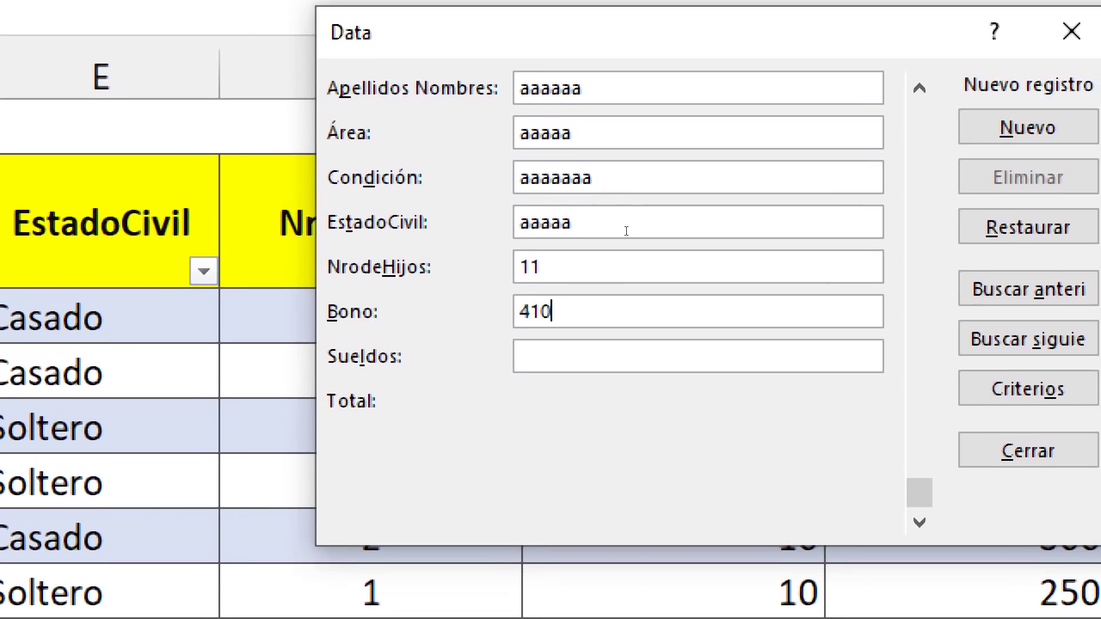
{"action": "key", "text": "BackSpace"}
{"action": "key", "text": "BackSpace"}
{"action": "key", "text": "BackSpace"}
{"action": "type", "text": "100"}
{"action": "key", "text": "Tab"}
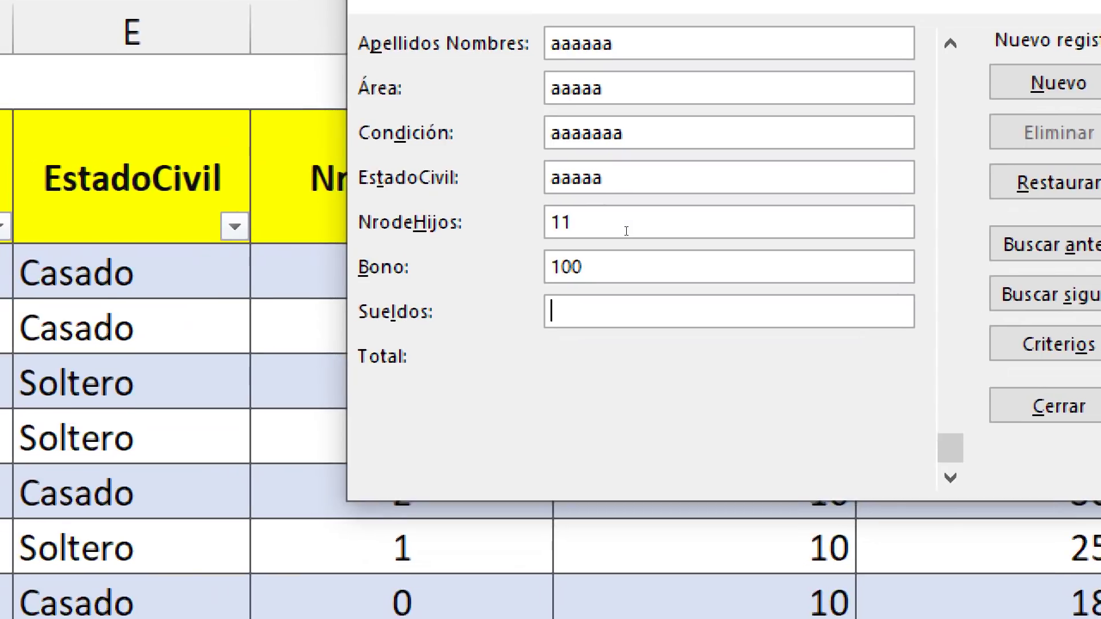
{"action": "type", "text": "500"}
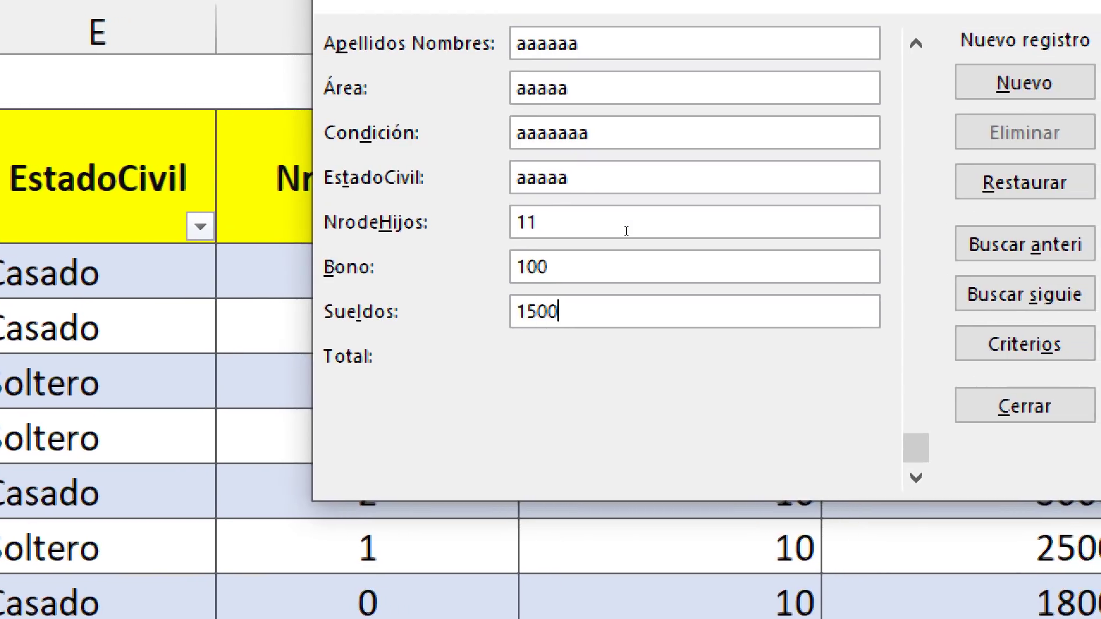
{"action": "key", "text": "Tab"}
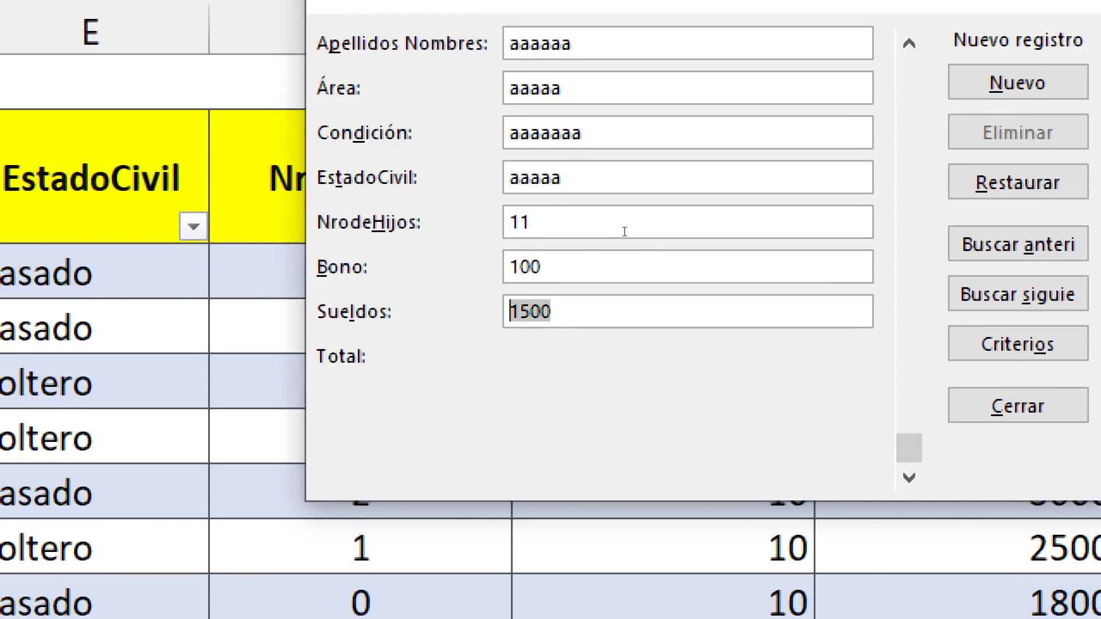
{"action": "key", "text": "shift+Tab"}
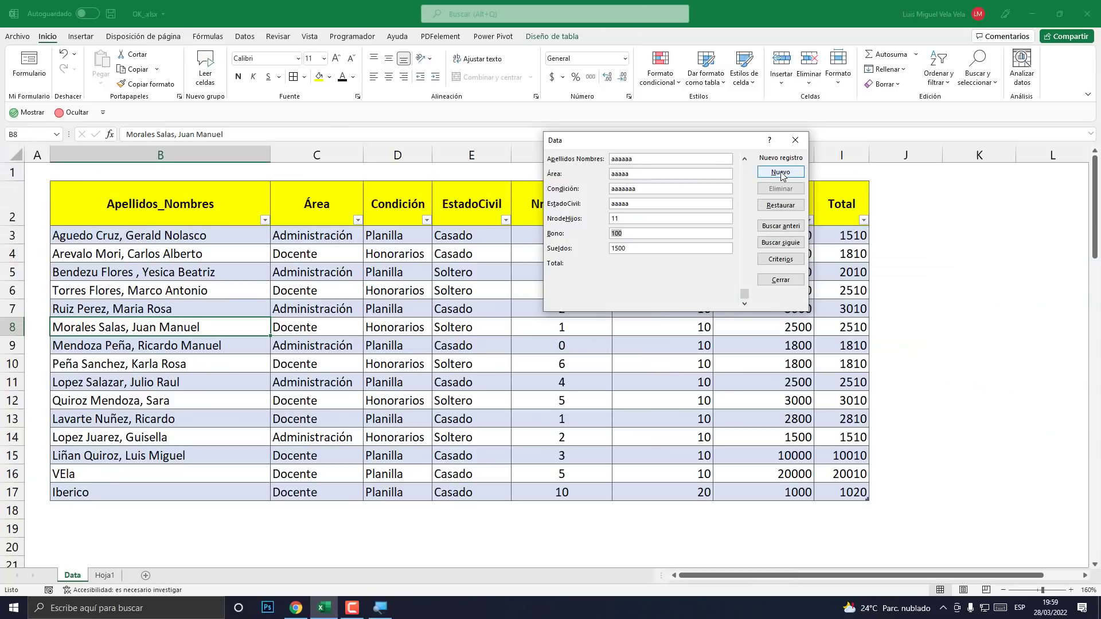
{"action": "left_click", "coordinate": [781, 173]}
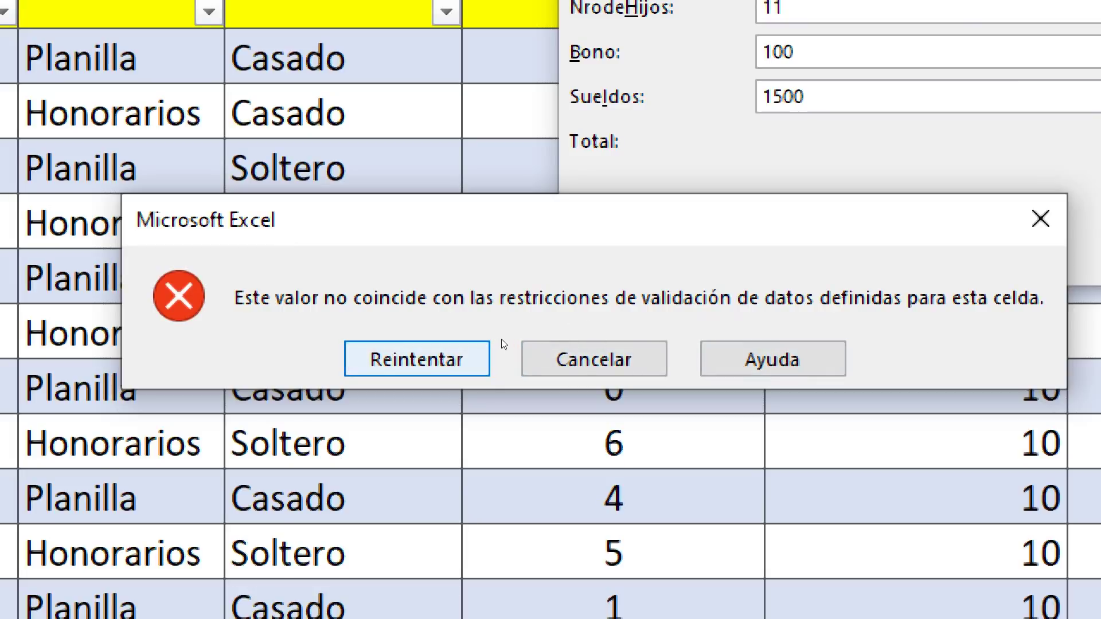
- Retry after the validation error, change children to 10, and add the record
{"action": "key", "text": "Return"}
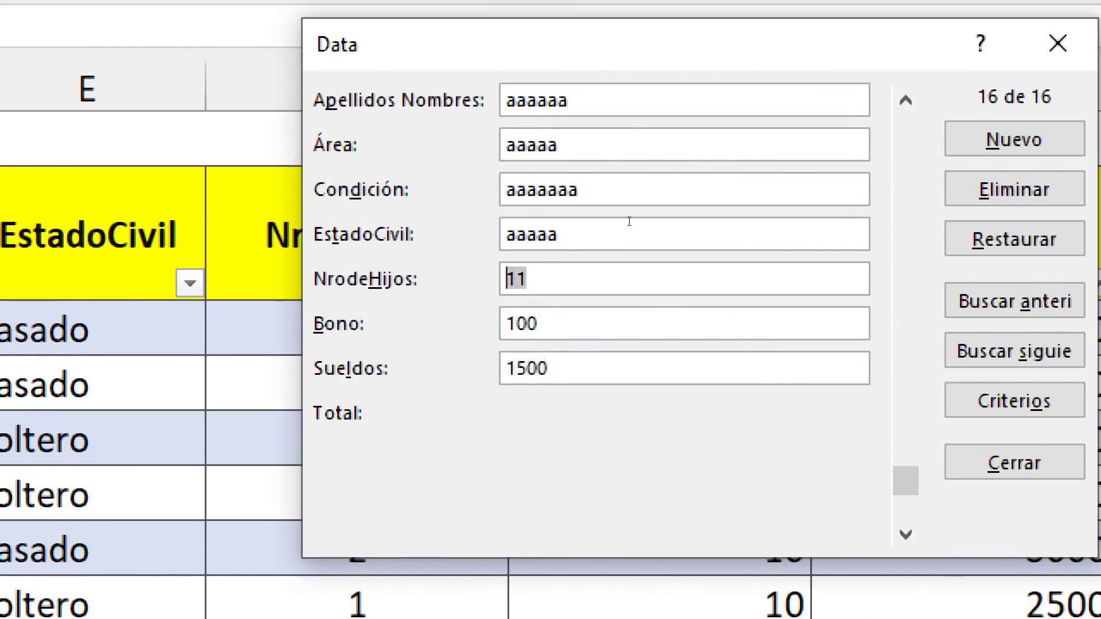
{"action": "type", "text": "10"}
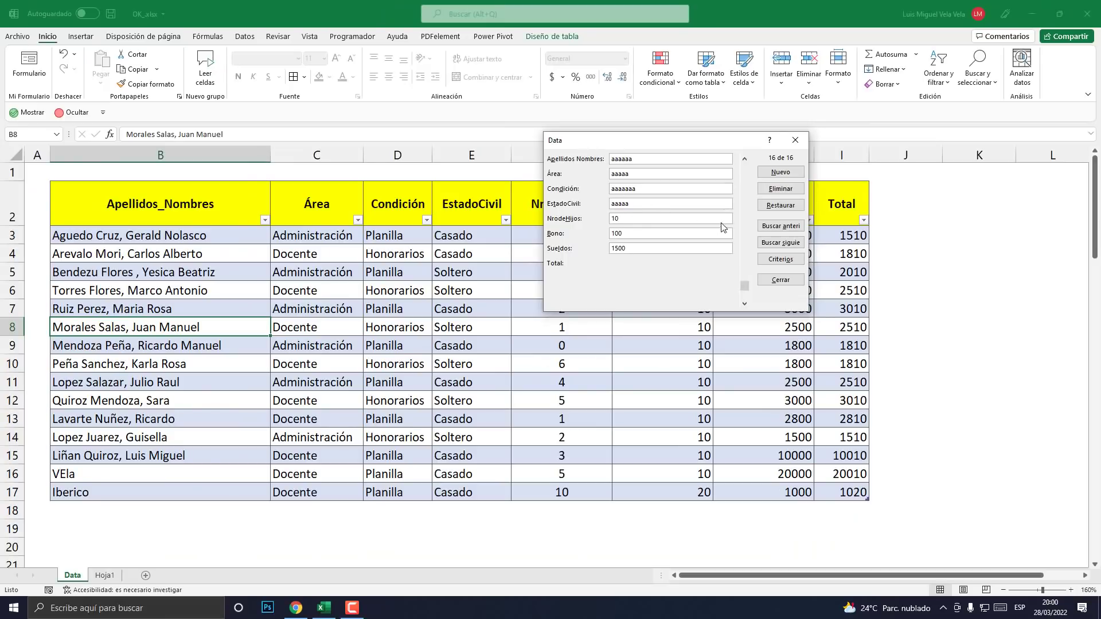
{"action": "left_click", "coordinate": [780, 172]}
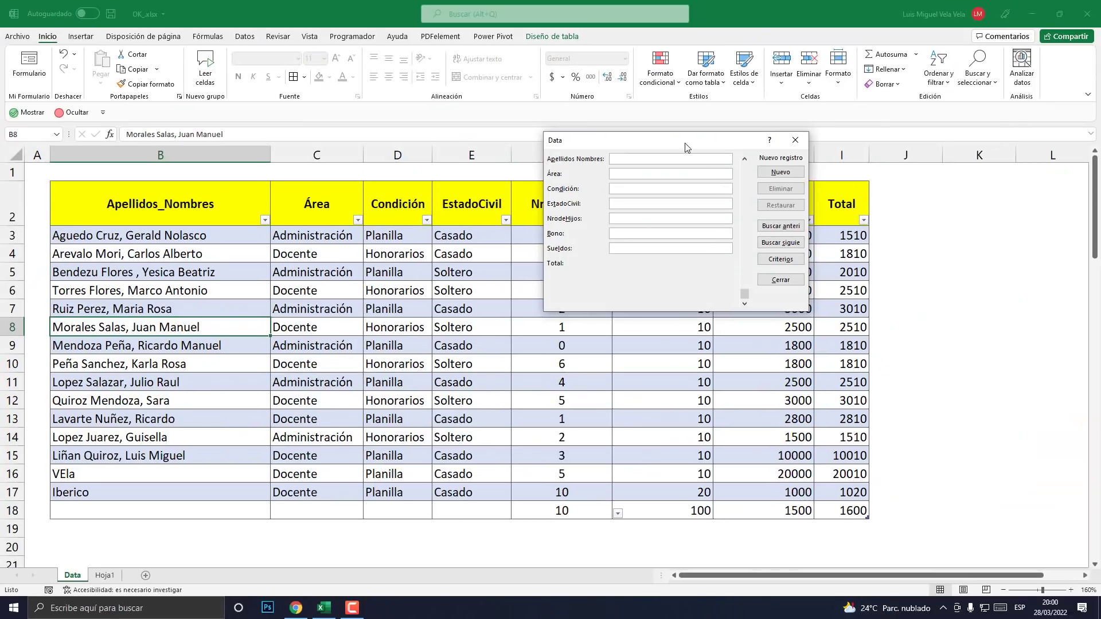
- Go back to the 10-children test record in the form and permanently delete it
{"action": "left_click_drag", "start_coordinate": [687, 140], "coordinate": [669, 185]}
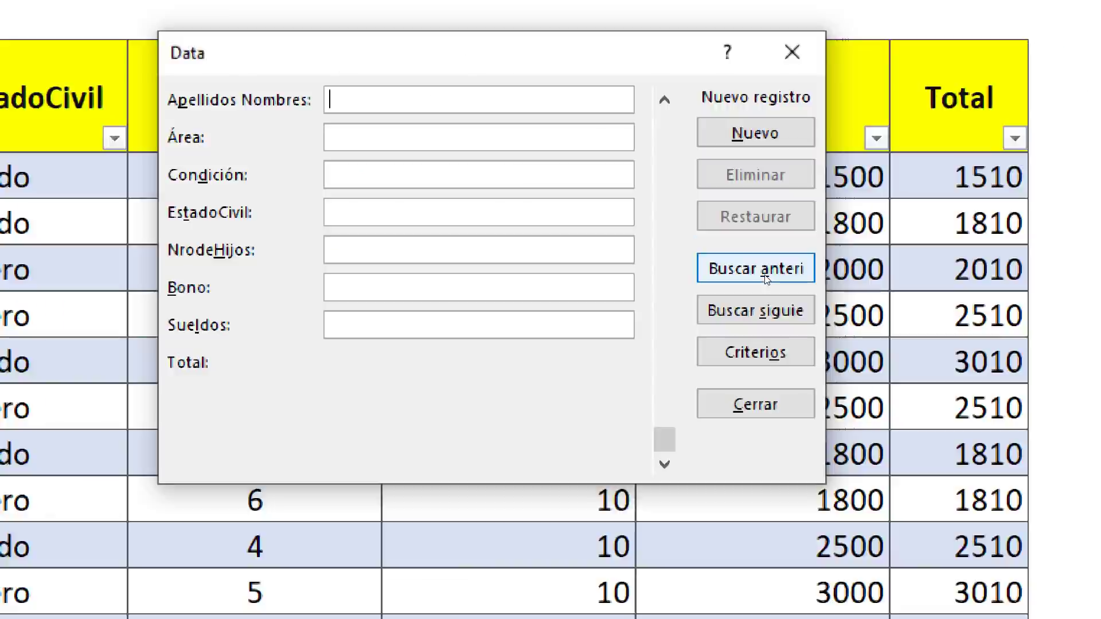
{"action": "left_click", "coordinate": [763, 274]}
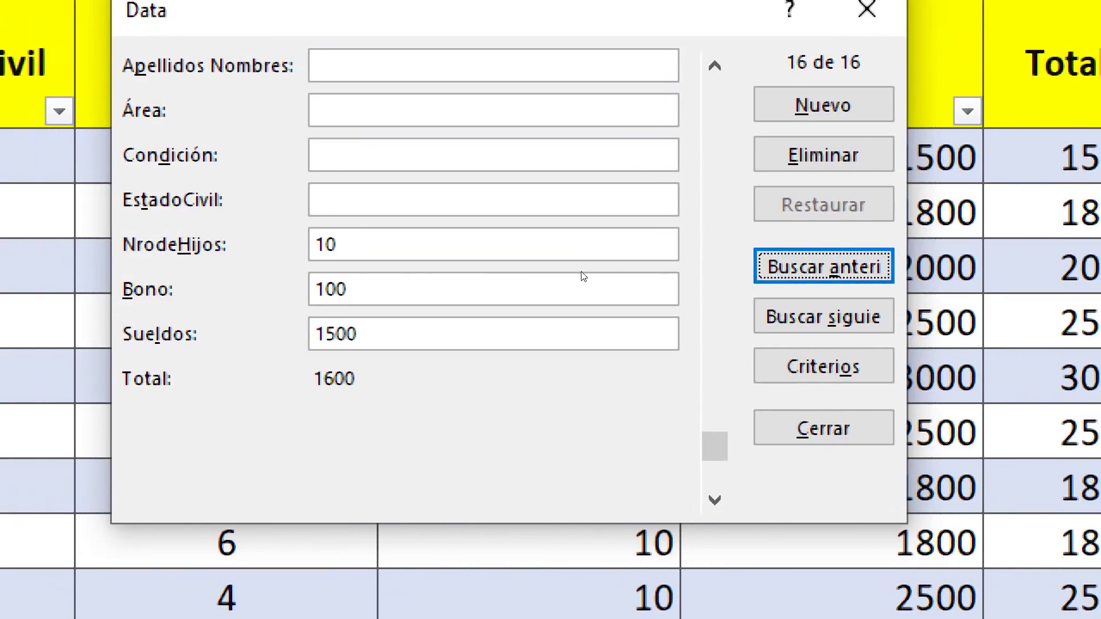
{"action": "left_click", "coordinate": [596, 247]}
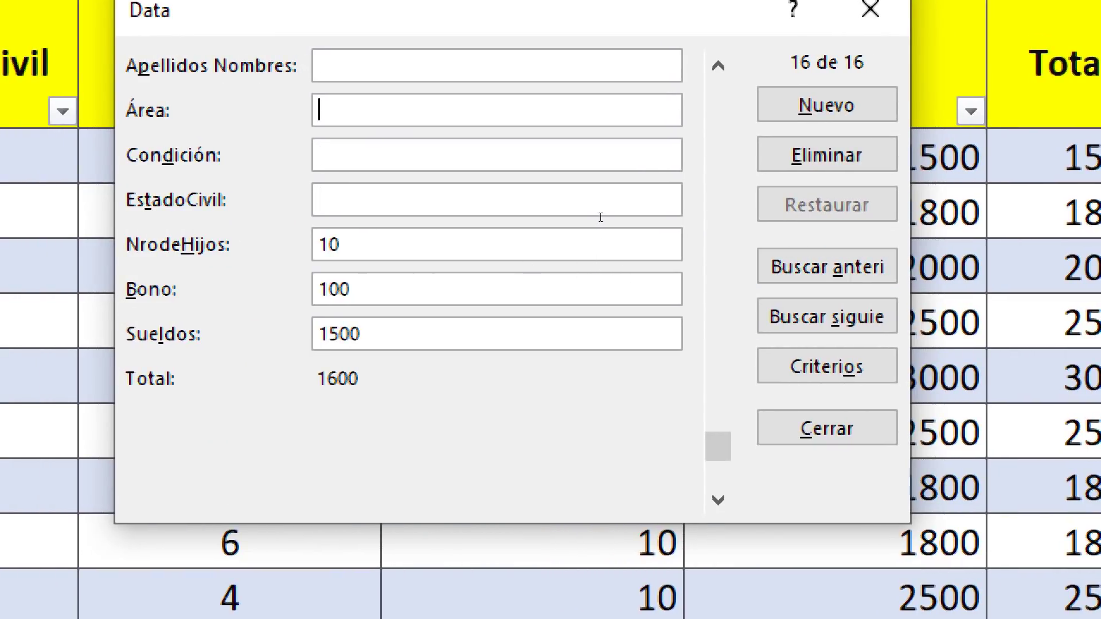
{"action": "key", "text": "shift+Tab"}
{"action": "key", "text": "shift+Tab"}
{"action": "key", "text": "shift+Tab"}
{"action": "key", "text": "Tab"}
{"action": "key", "text": "Tab"}
{"action": "key", "text": "Tab"}
{"action": "key", "text": "Tab"}
{"action": "key", "text": "Tab"}
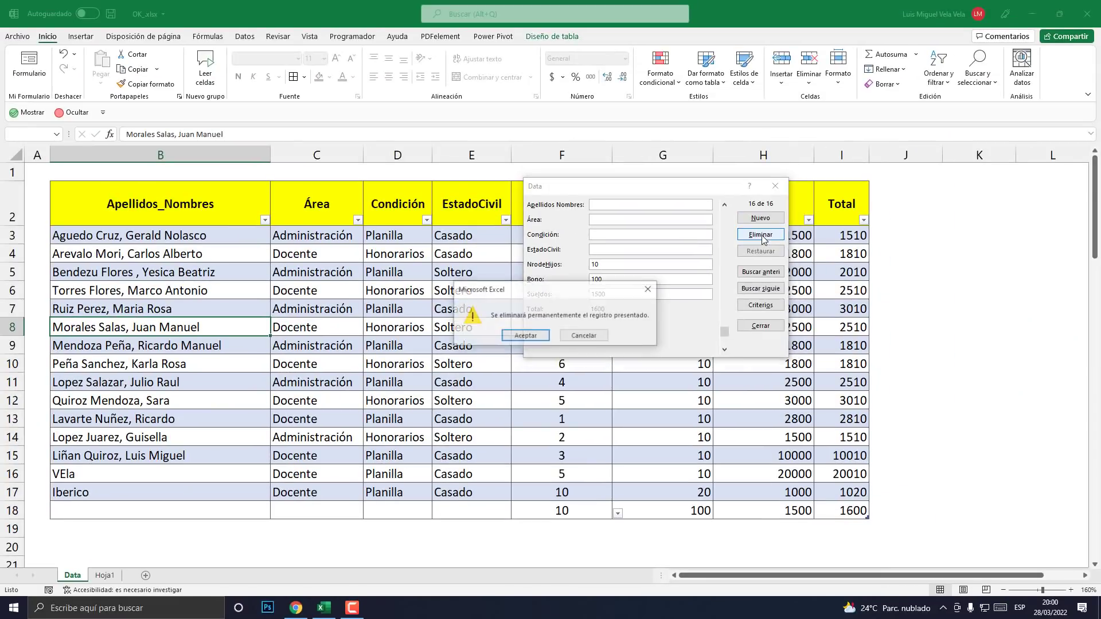
{"action": "key", "text": "Return"}
{"action": "left_click", "coordinate": [526, 336]}
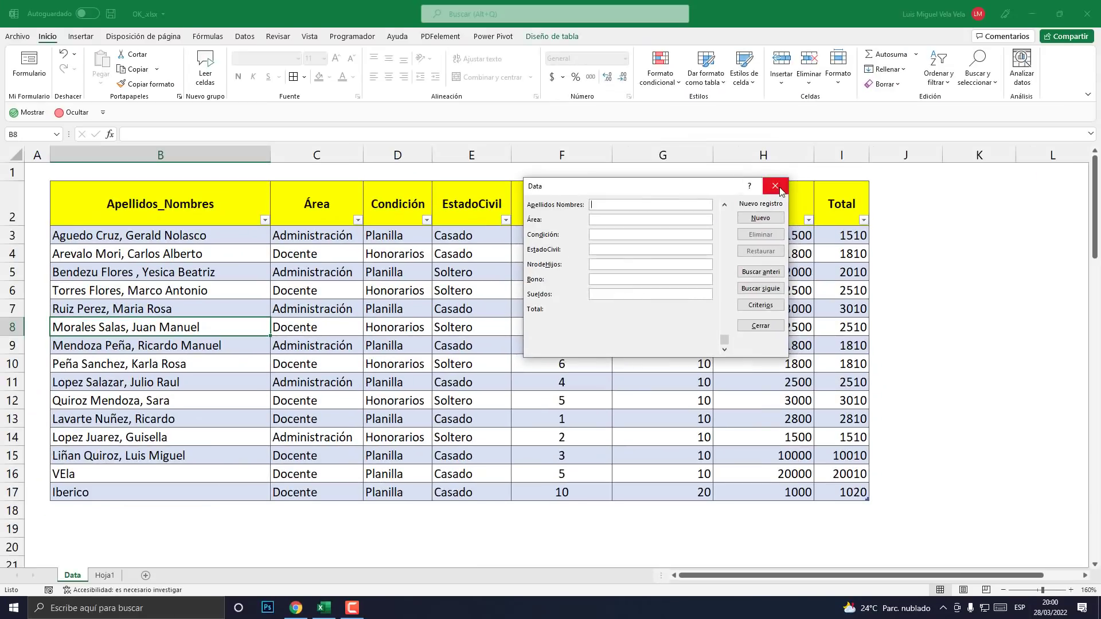
{"action": "left_click", "coordinate": [779, 192]}
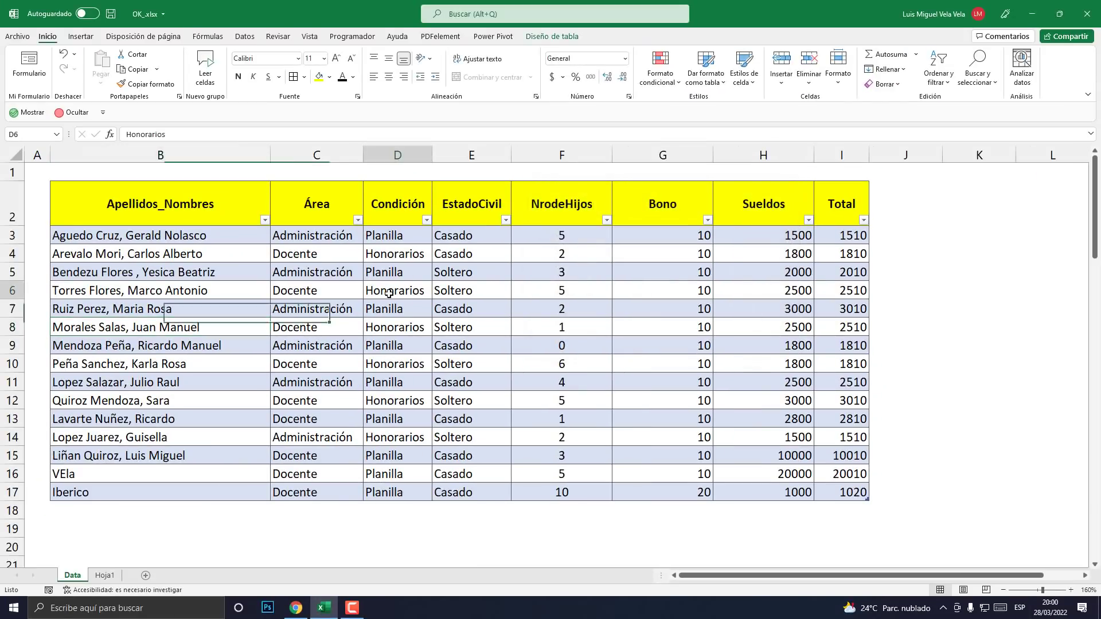
{"action": "left_click", "coordinate": [397, 290]}
{"action": "left_click", "coordinate": [85, 39]}
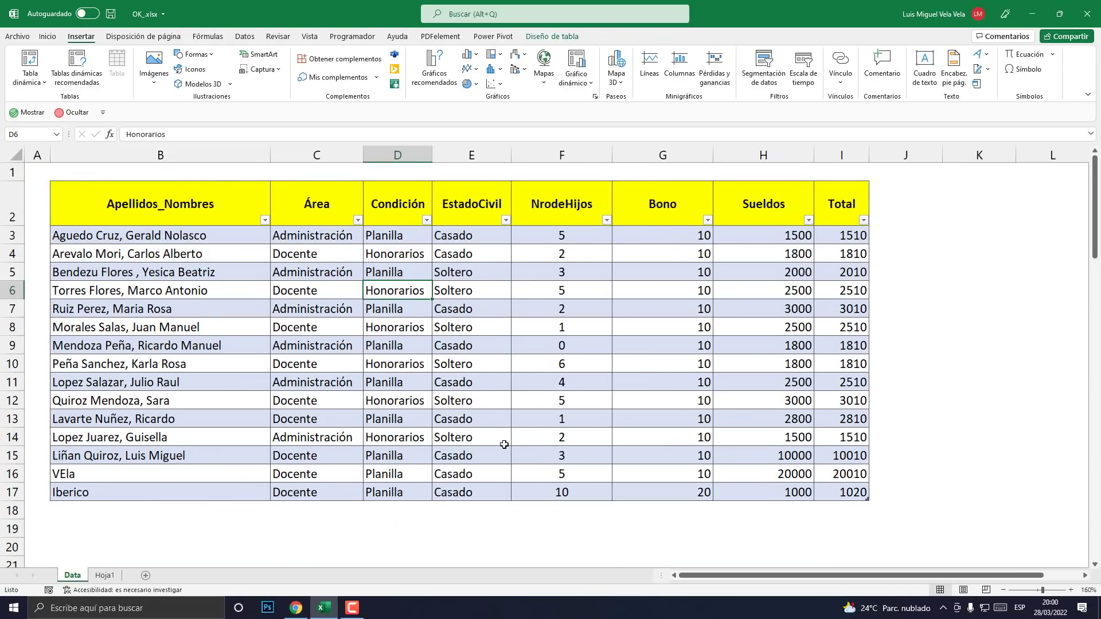
{"action": "left_click", "coordinate": [502, 443]}
{"action": "left_click", "coordinate": [499, 402]}
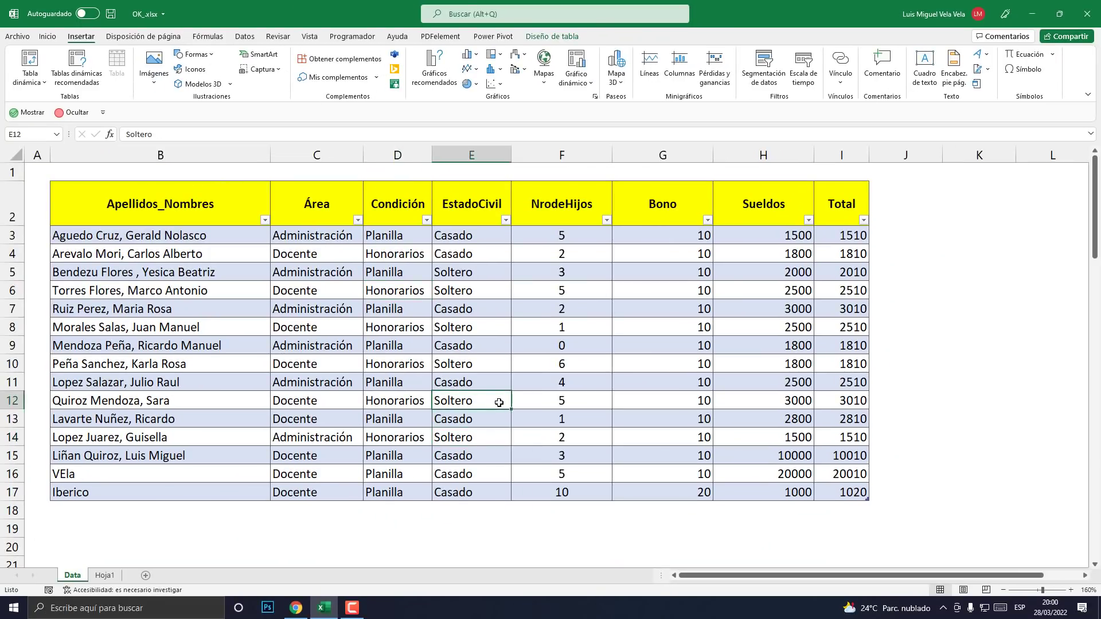